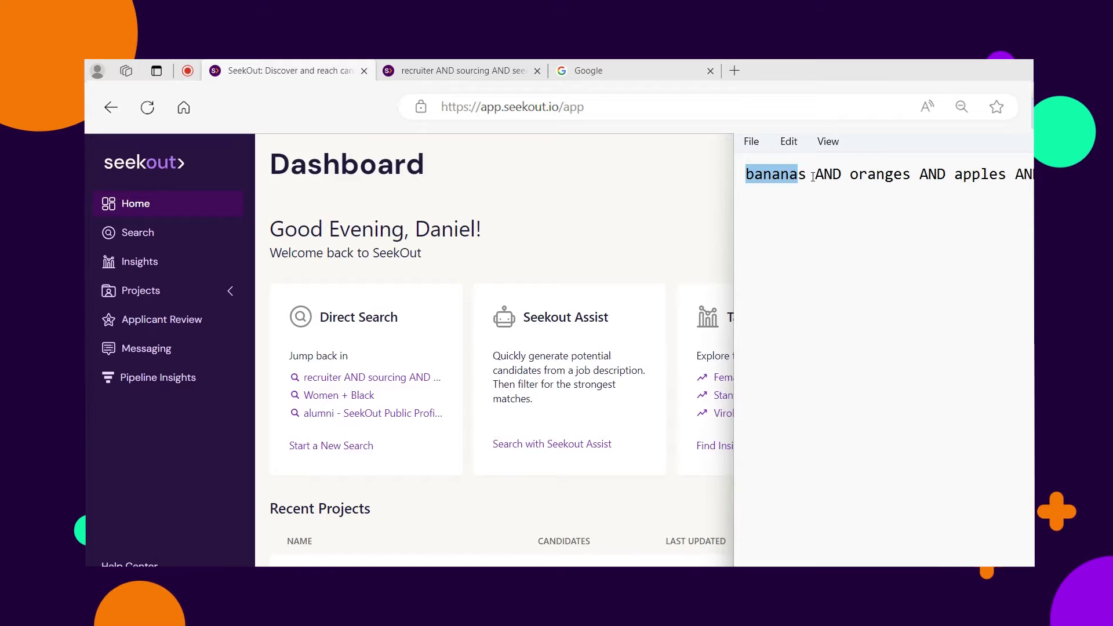
Step: Copy "bananas AND oranges AND apples AND asparagus" from the note and search Google for it
left_click_drag(813, 176, 943, 176)
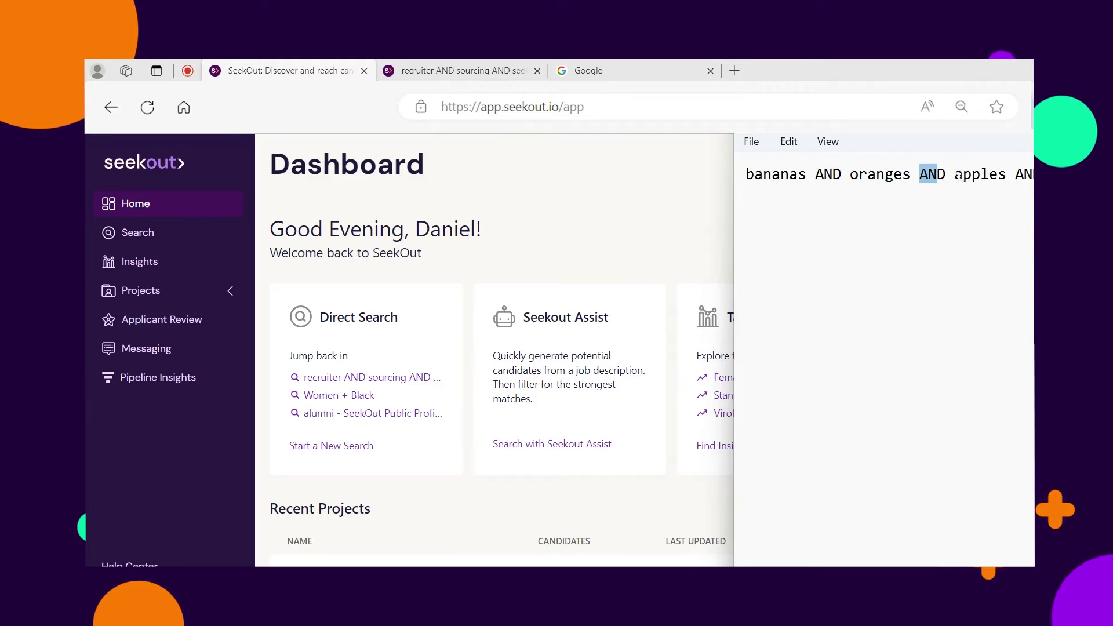
left_click(953, 176)
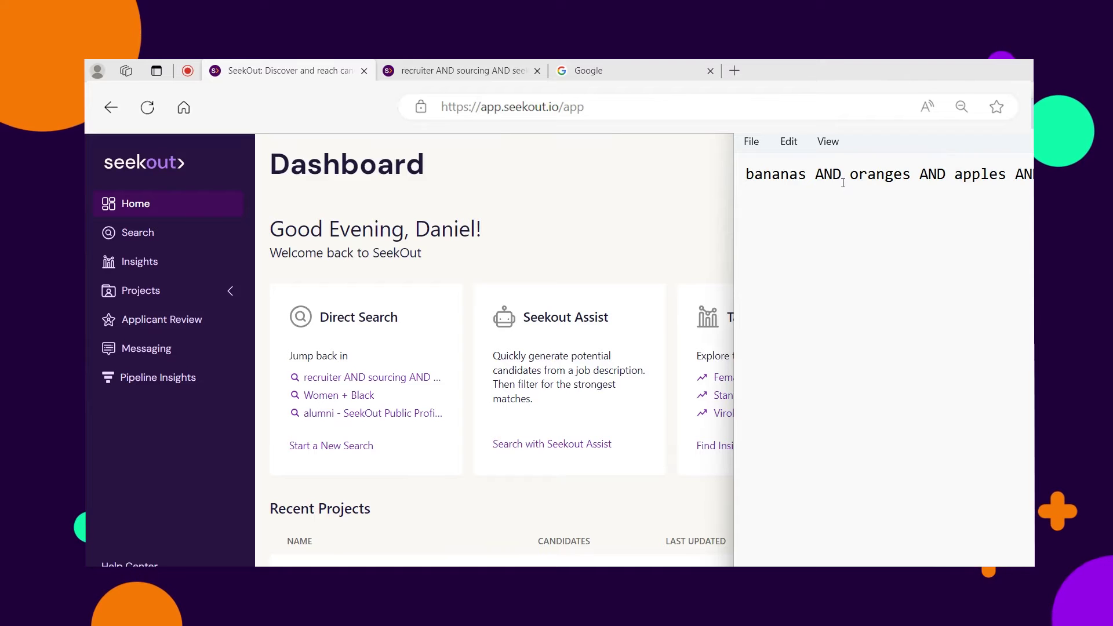
left_click(740, 176)
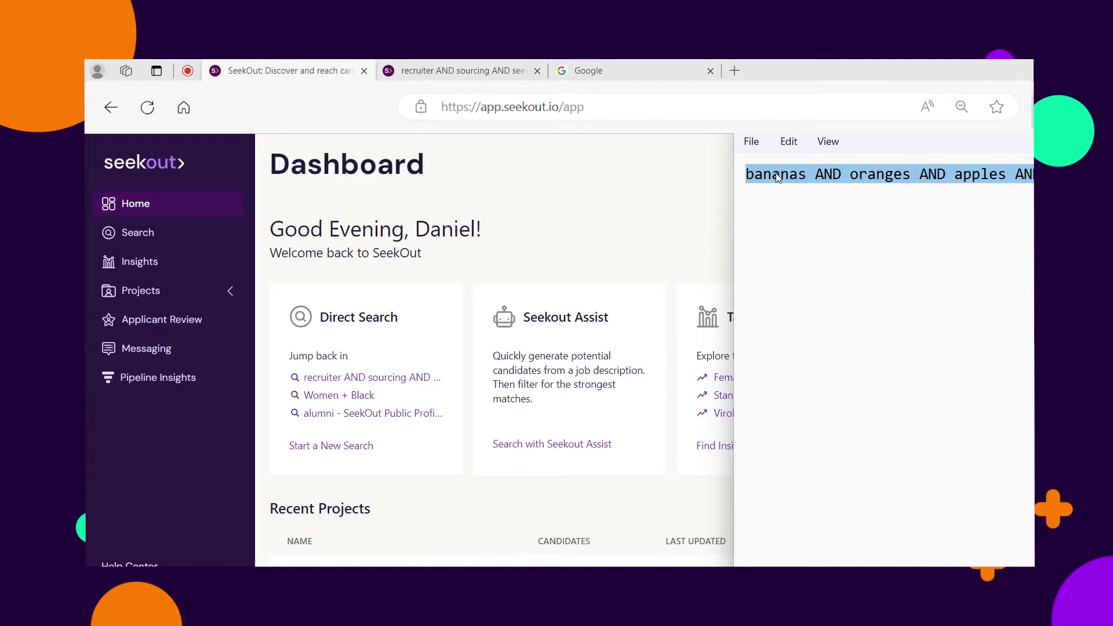
left_click(775, 174)
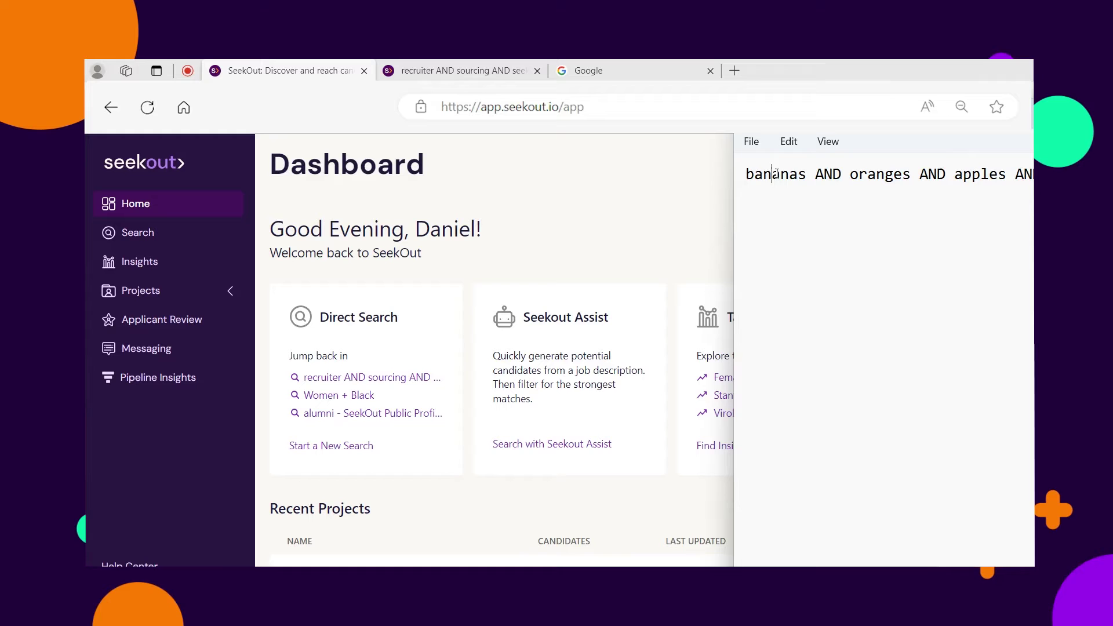
left_click(742, 177)
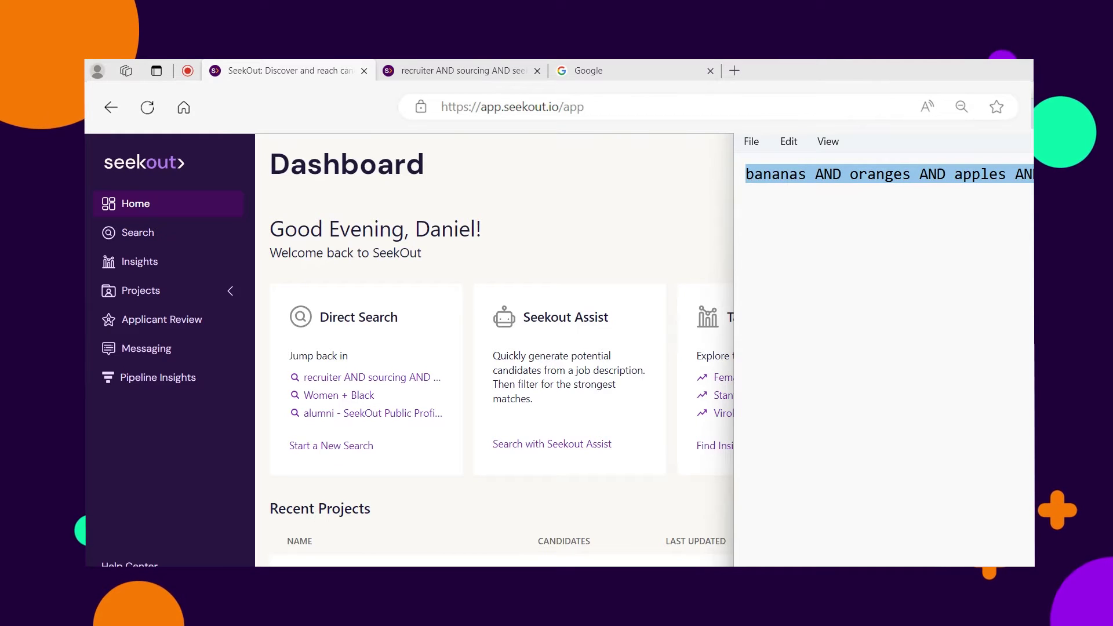
left_click(588, 70)
type("bananas AND oranges AND apples AND asparagus")
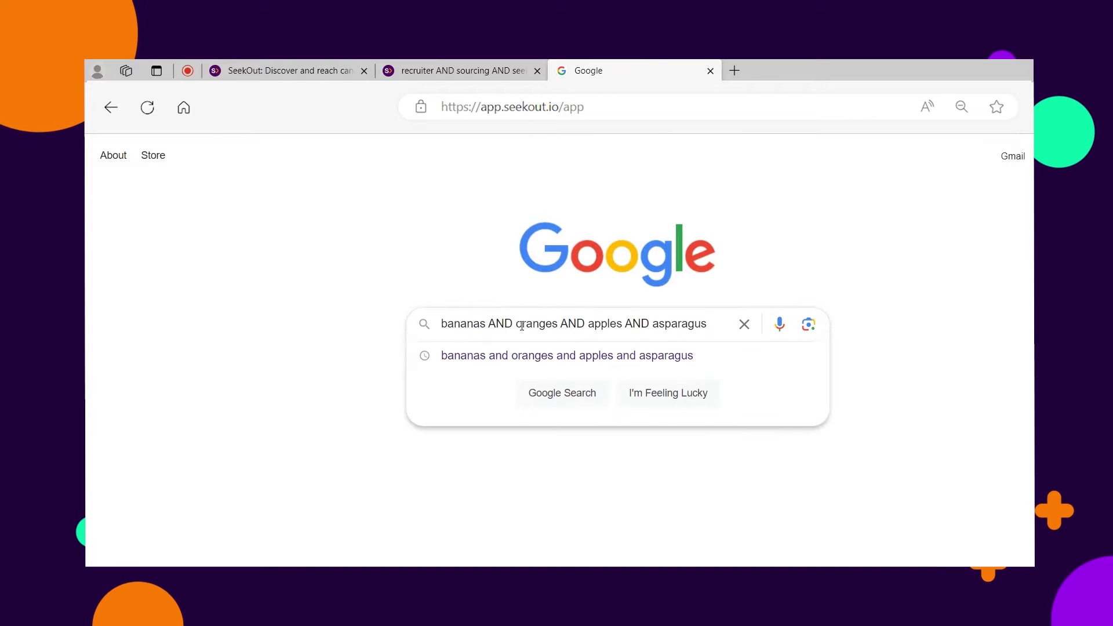
key("Return")
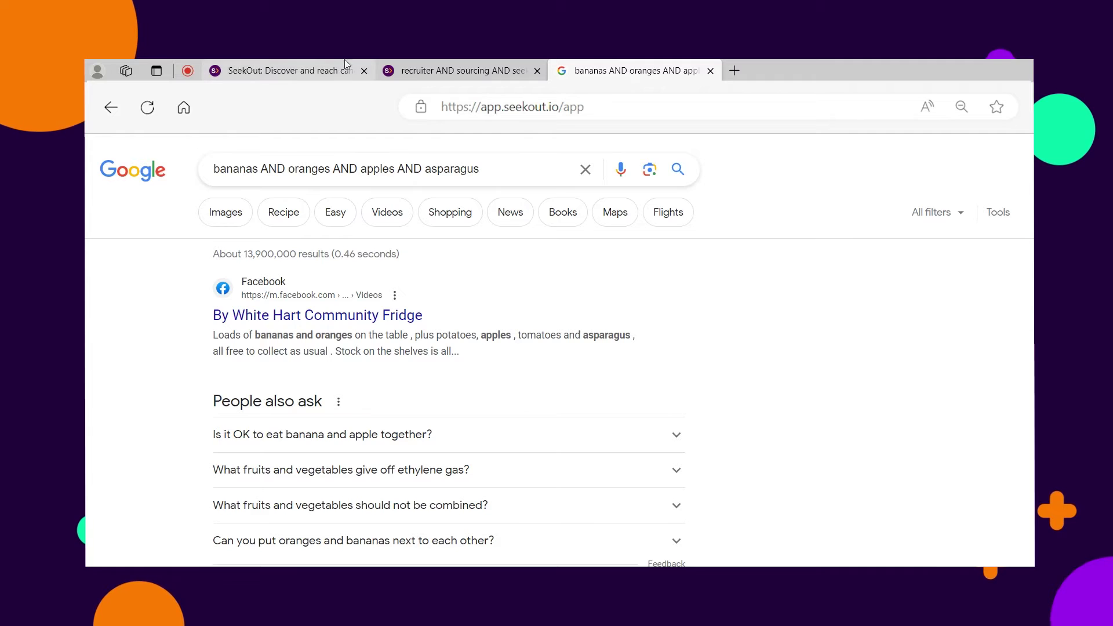
Step: Switch to the SeekOut candidate search and examine each term of the Boolean query "recruiter AND sourcing AND seekout"
left_click(443, 69)
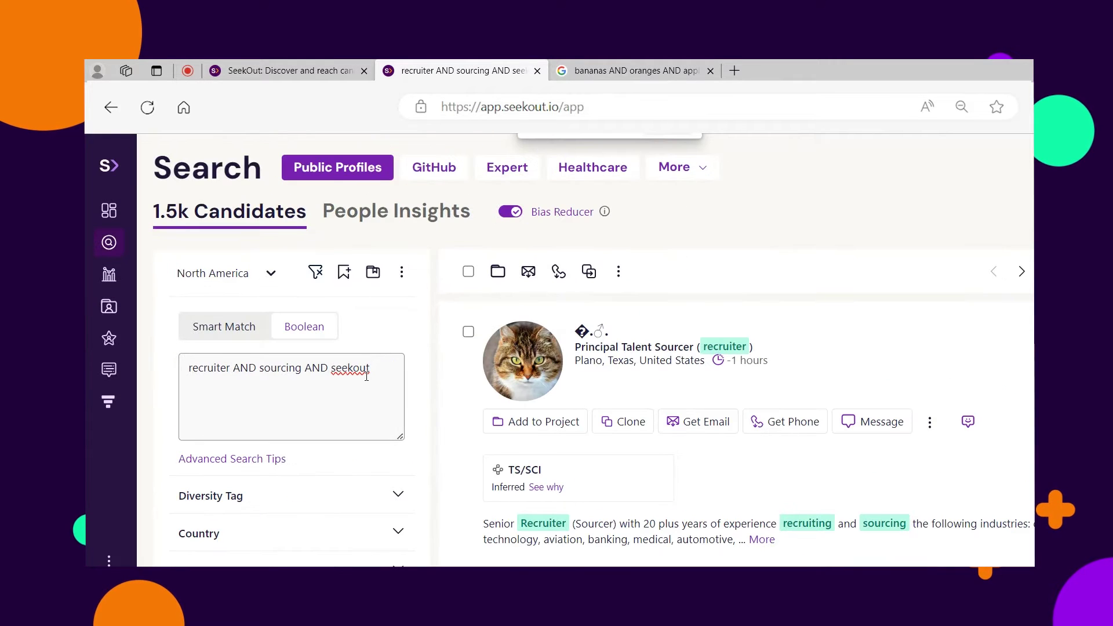
left_click(185, 367)
left_click_drag(186, 367, 257, 369)
left_click(233, 367)
left_click(270, 368)
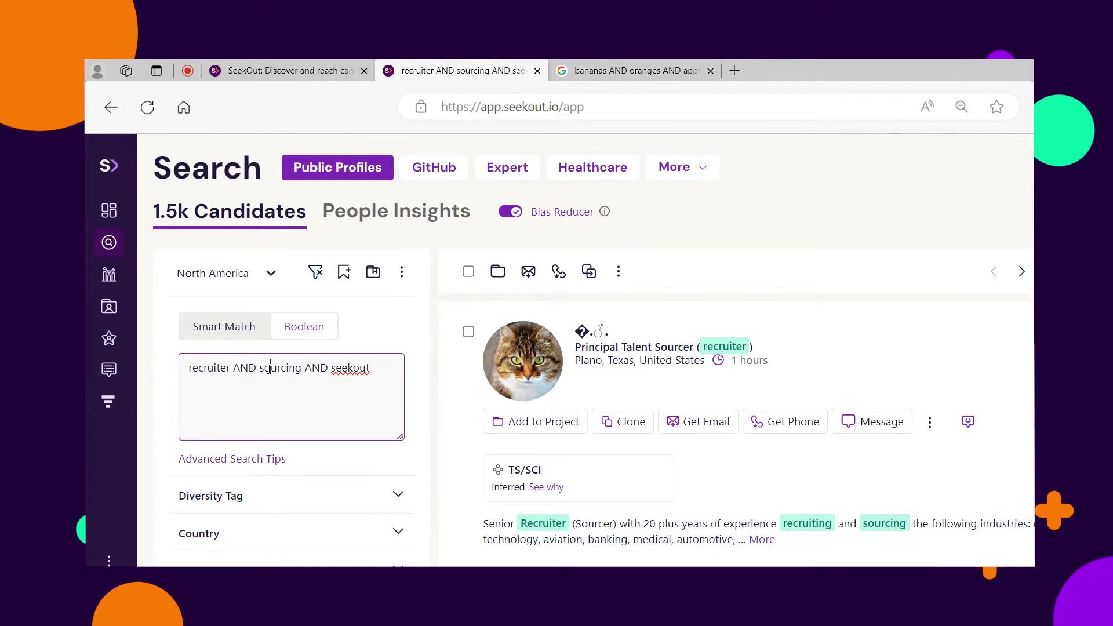
left_click_drag(330, 369, 370, 368)
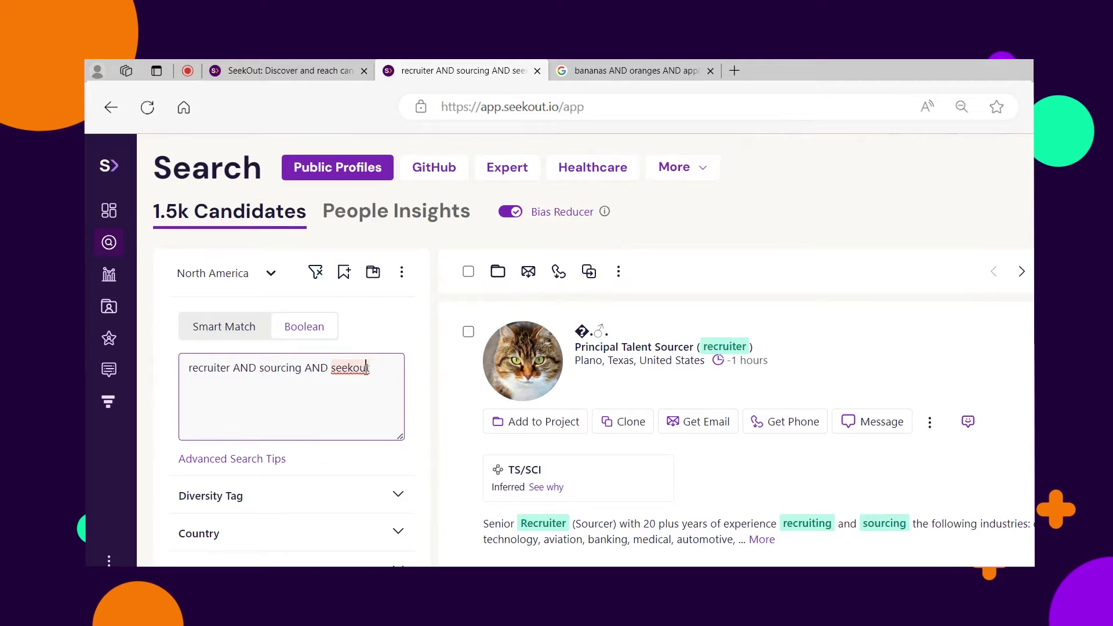
left_click(375, 368)
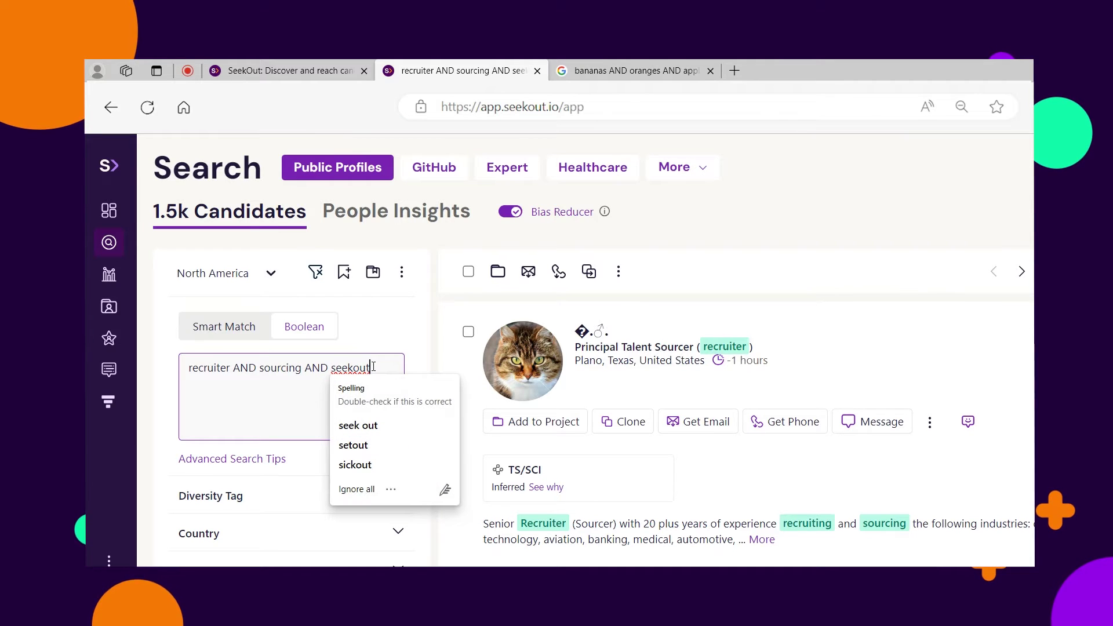
left_click(423, 336)
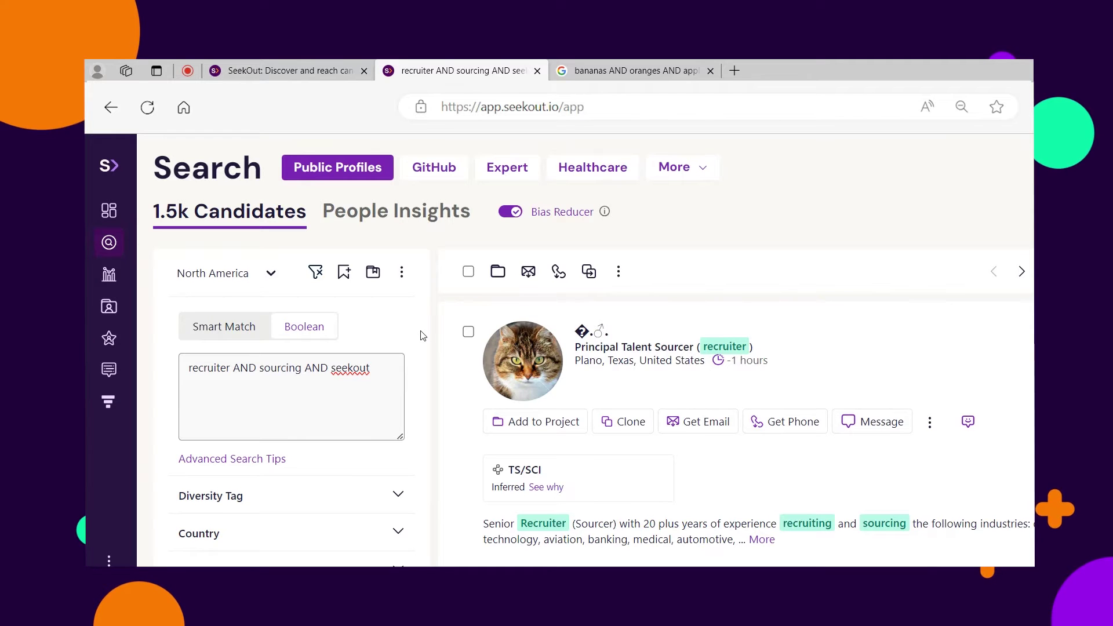
Step: Examine the highlighted "Recruiter" and "sourcing" keyword matches in the first candidate's profile
scroll(582, 439, "down", 1)
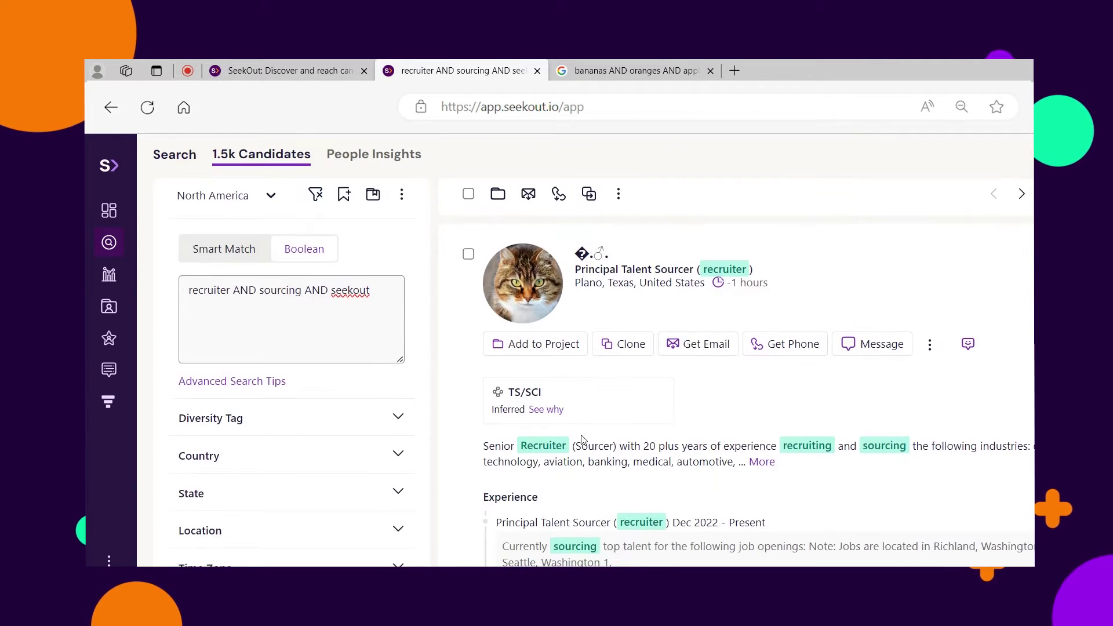
left_click_drag(518, 369, 571, 363)
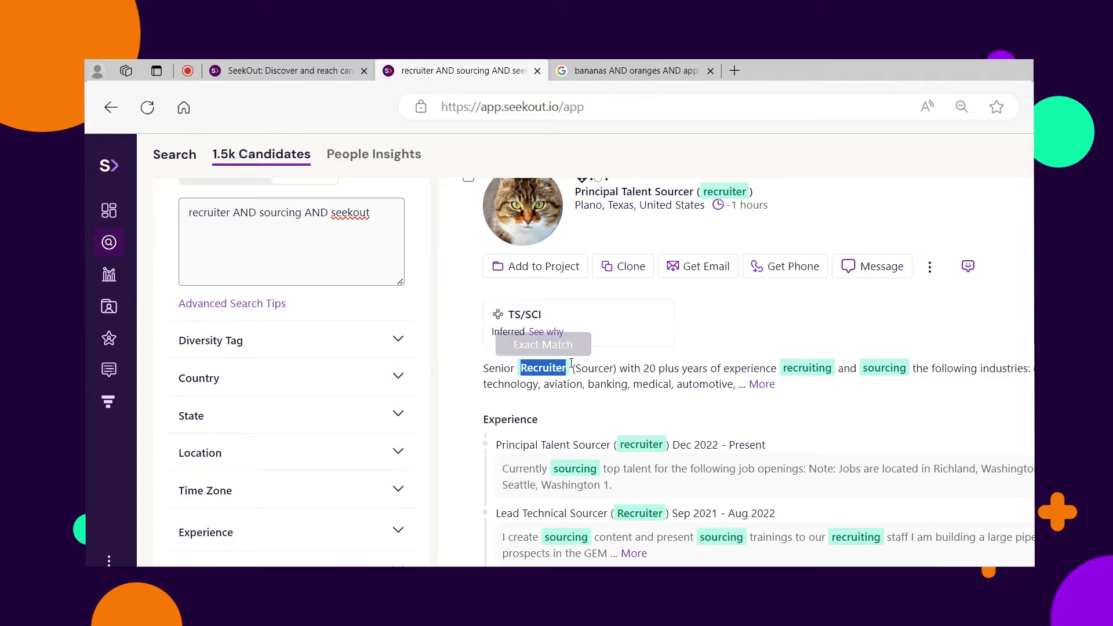
left_click_drag(862, 368, 908, 369)
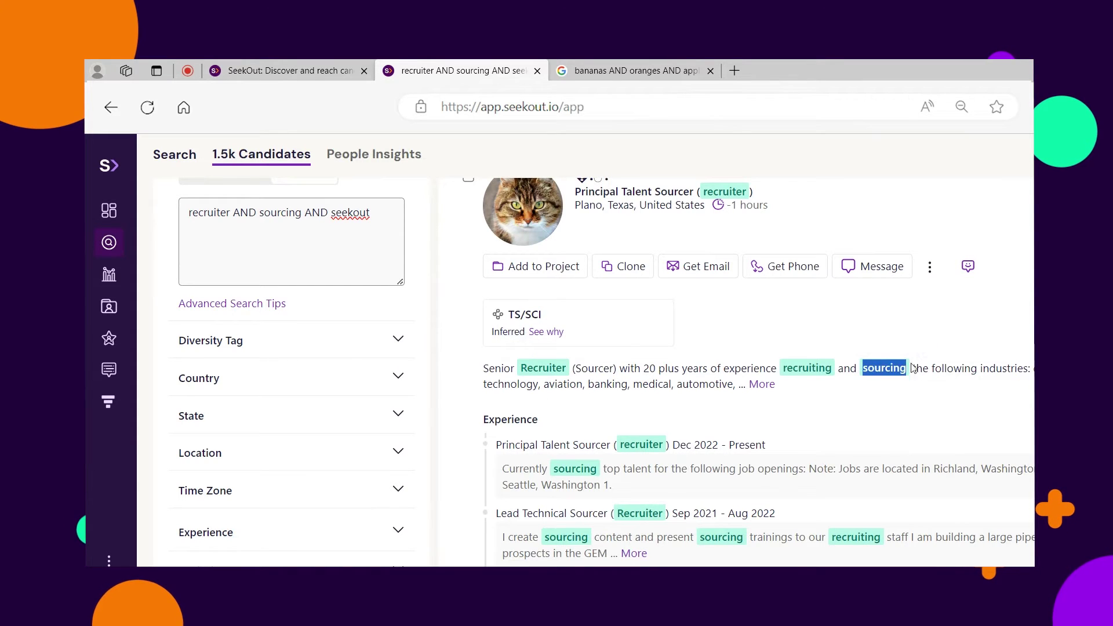
scroll(759, 510, "down", 2)
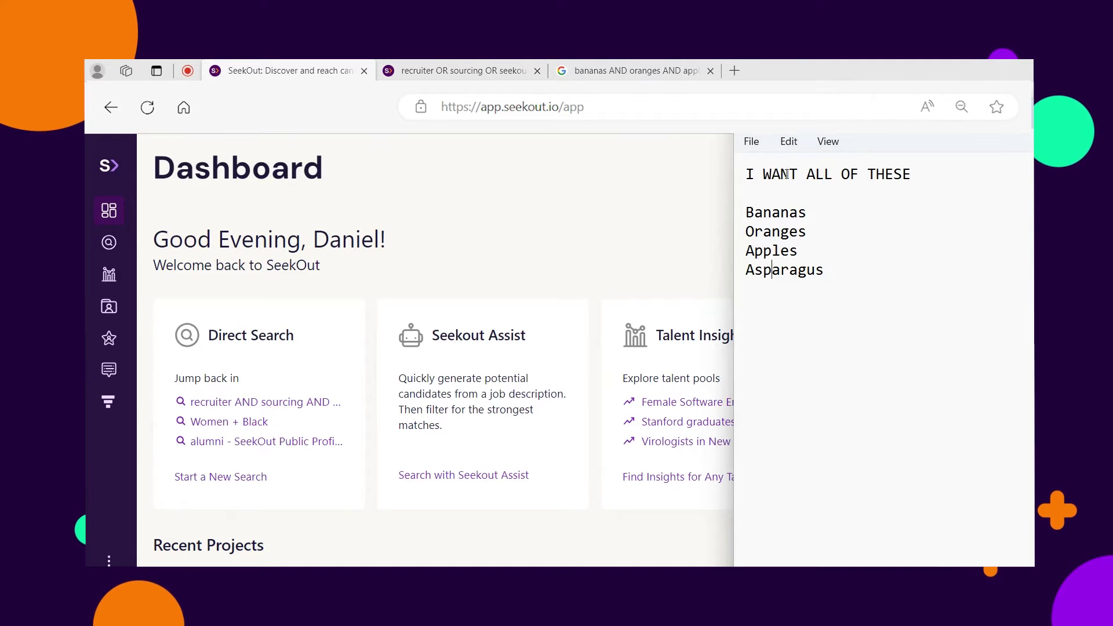
Step: Change the note's heading to "I WANT ANY OF THESE" and go over the food items listed below it
left_click_drag(806, 174, 833, 174)
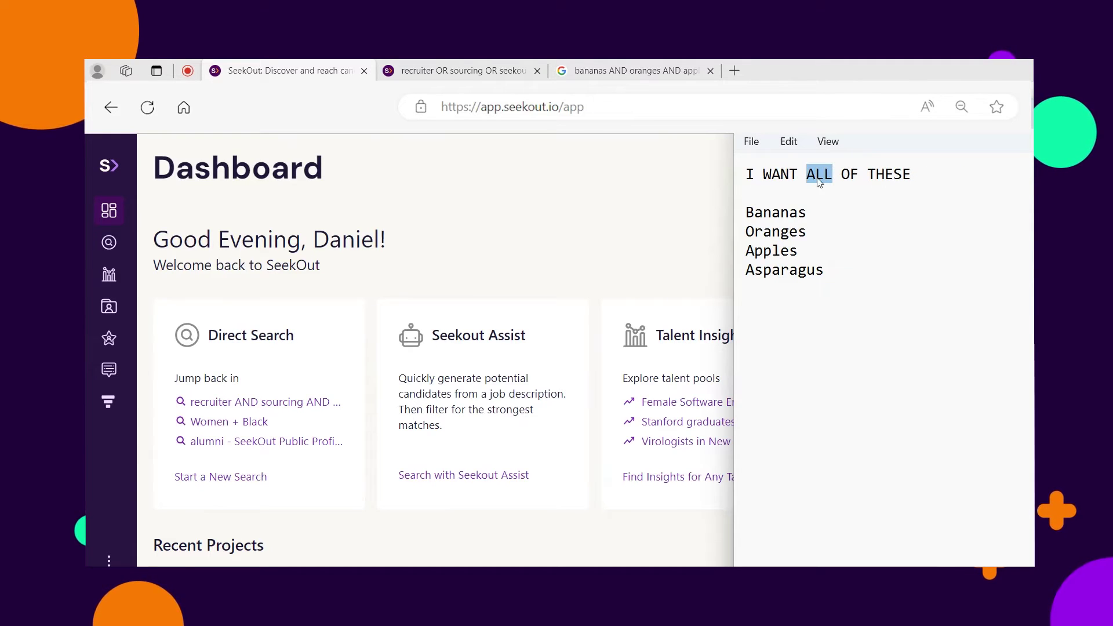
type("ANY")
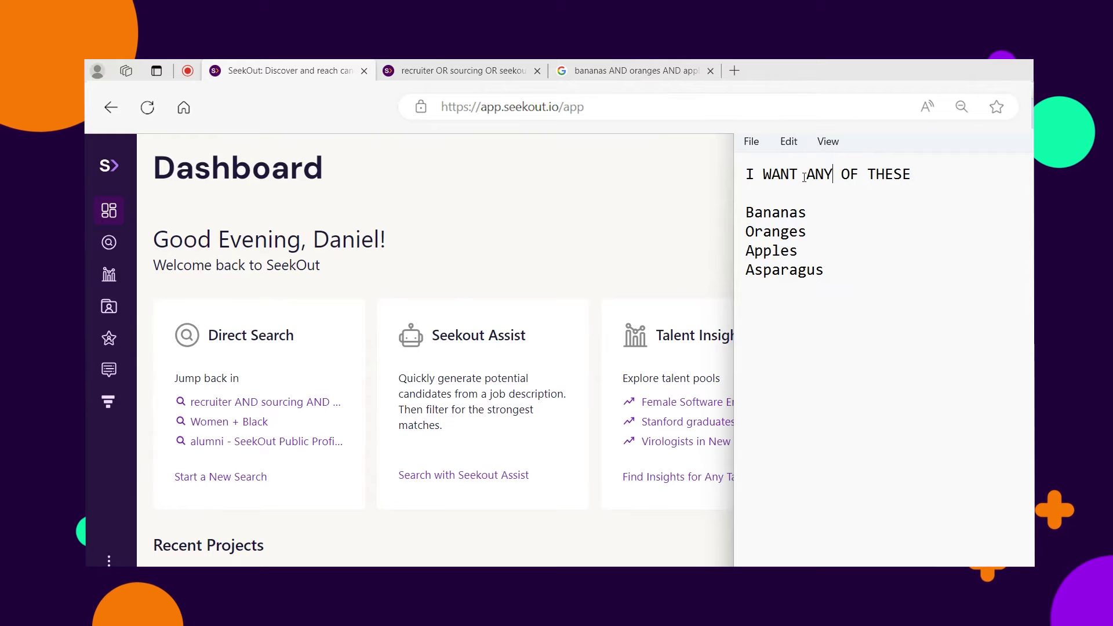
left_click_drag(762, 213, 745, 213)
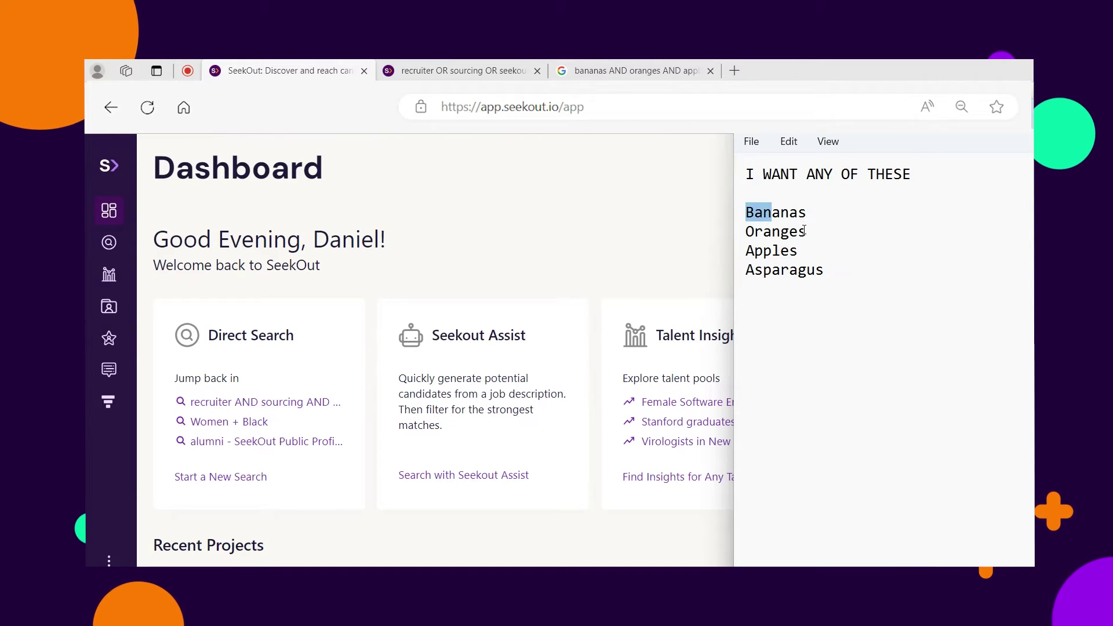
left_click_drag(806, 231, 780, 270)
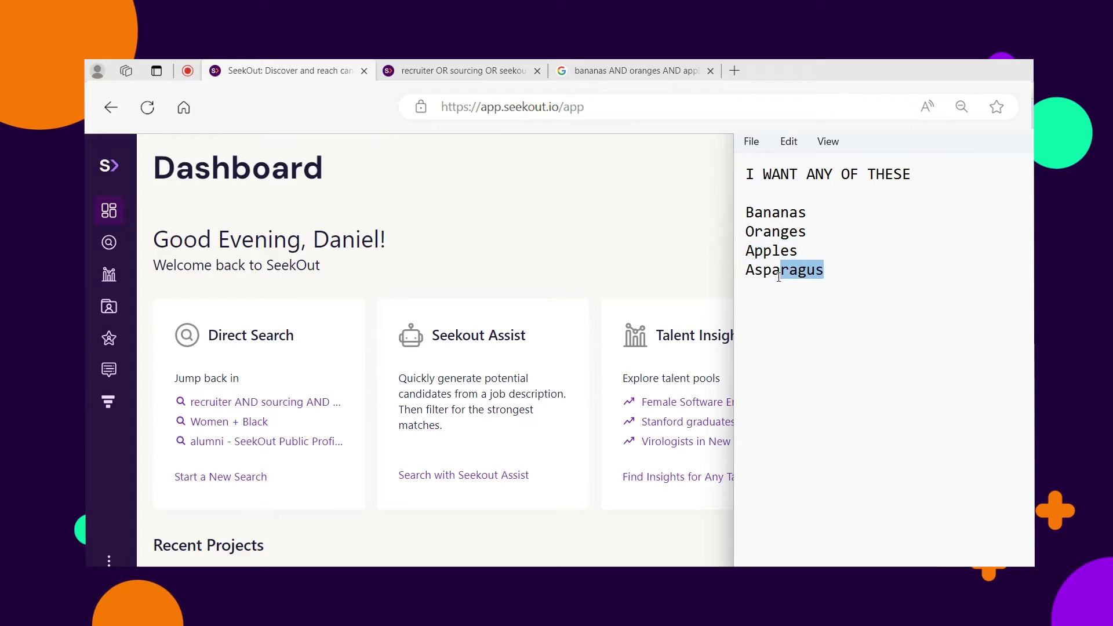
left_click(880, 295)
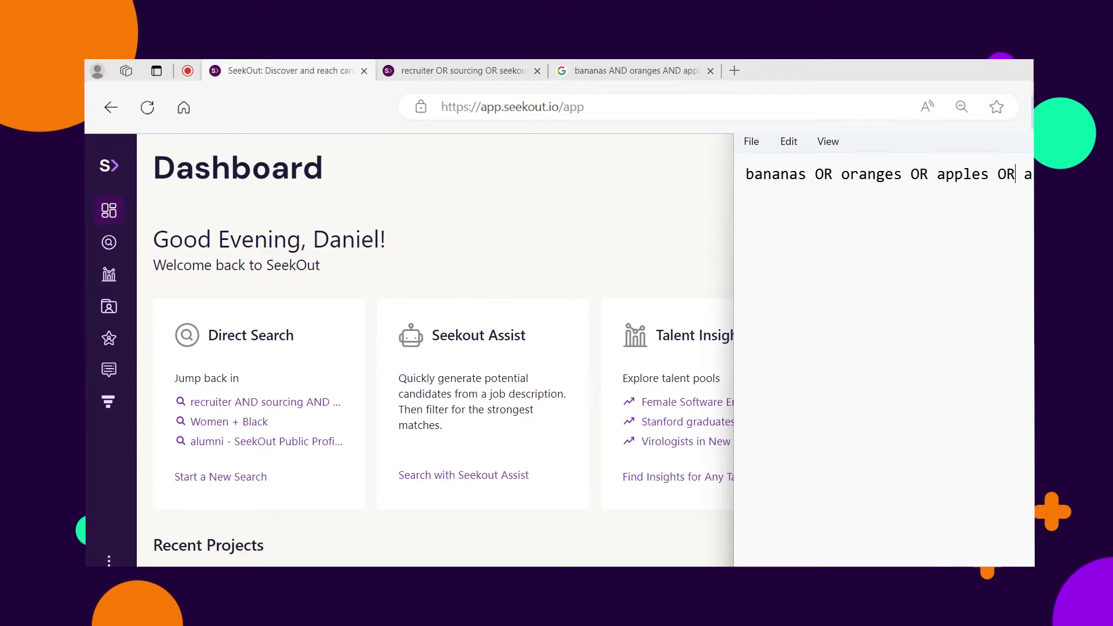
Step: Copy "bananas OR oranges OR apples OR asparagus" from the note and run it in Google in place of the AND query
key("Home")
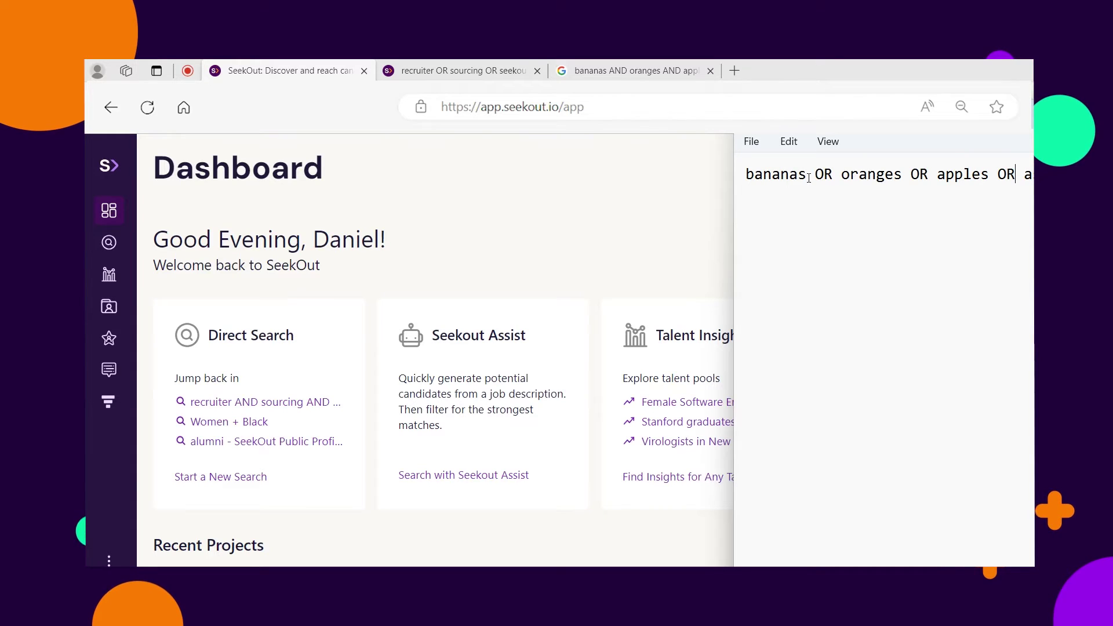
triple_click(749, 175)
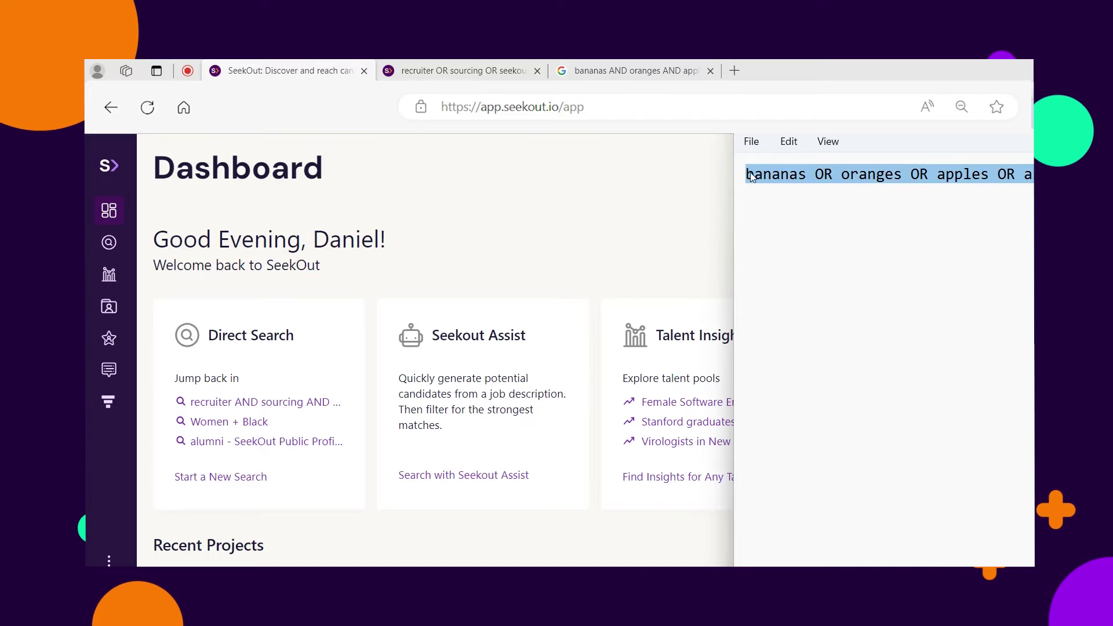
left_click(750, 175)
left_click_drag(748, 175, 805, 181)
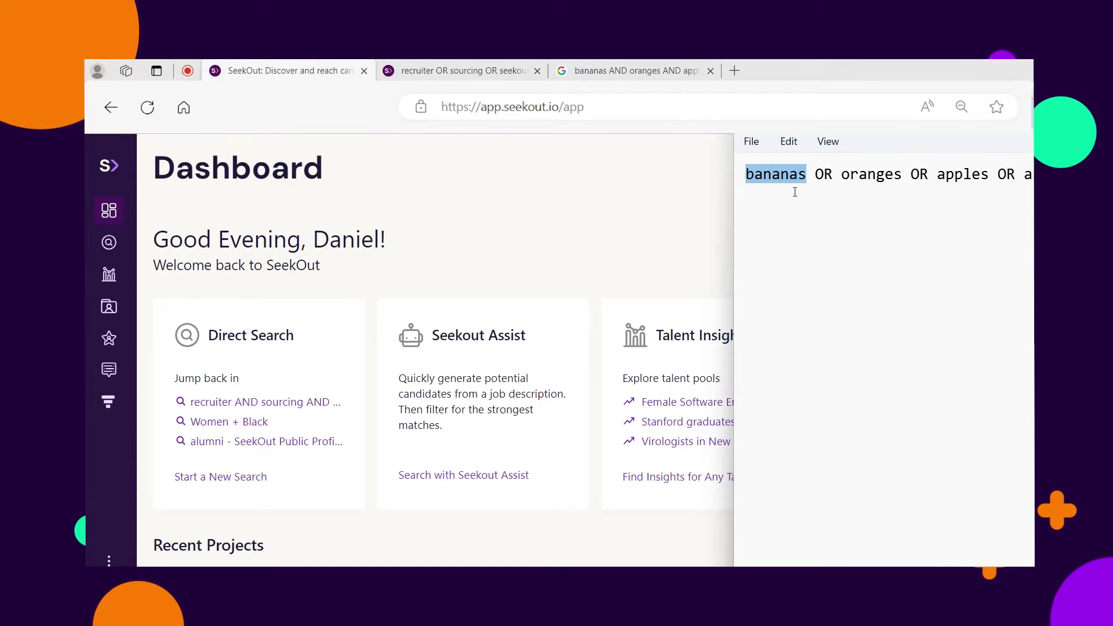
left_click_drag(805, 174, 845, 175)
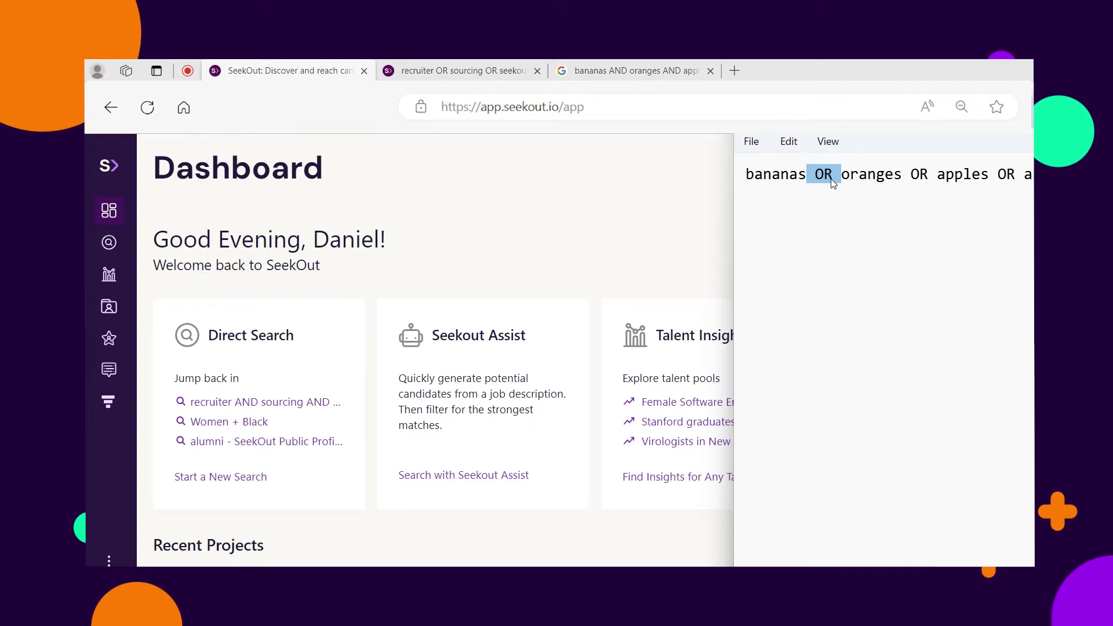
triple_click(829, 176)
left_click(631, 70)
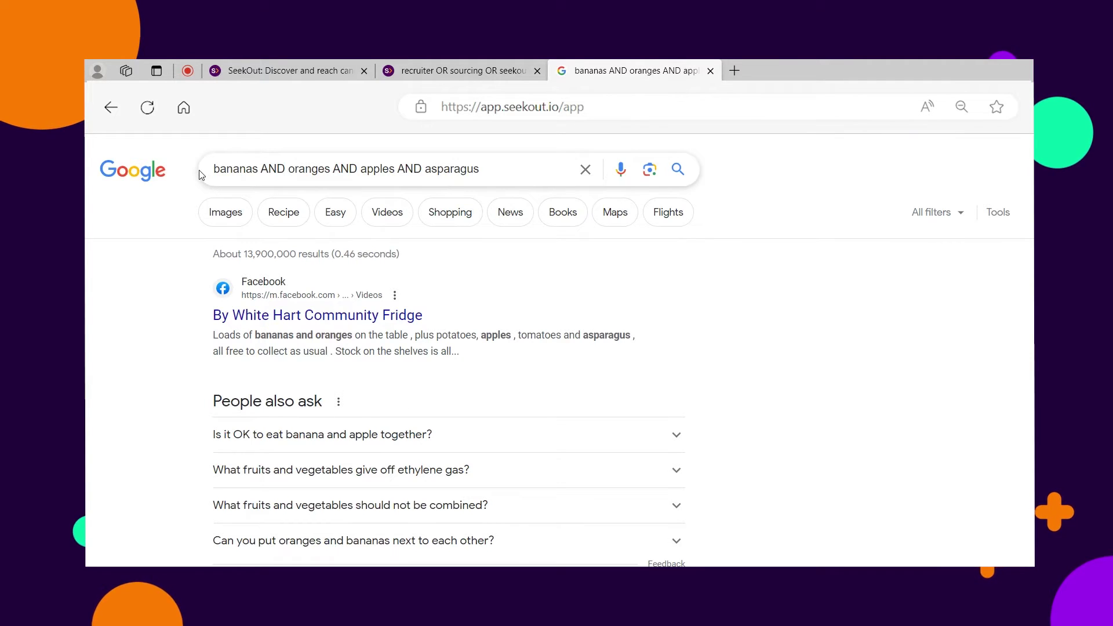
key("ctrl+a")
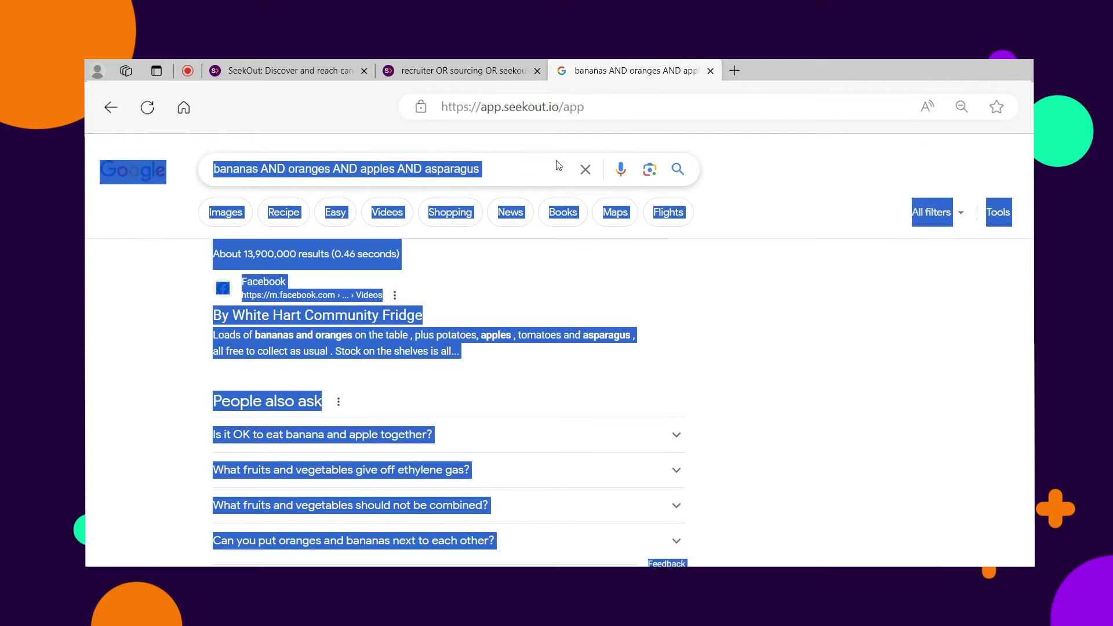
left_click_drag(479, 169, 186, 189)
type("bananas OR oranges OR apples OR asparagus")
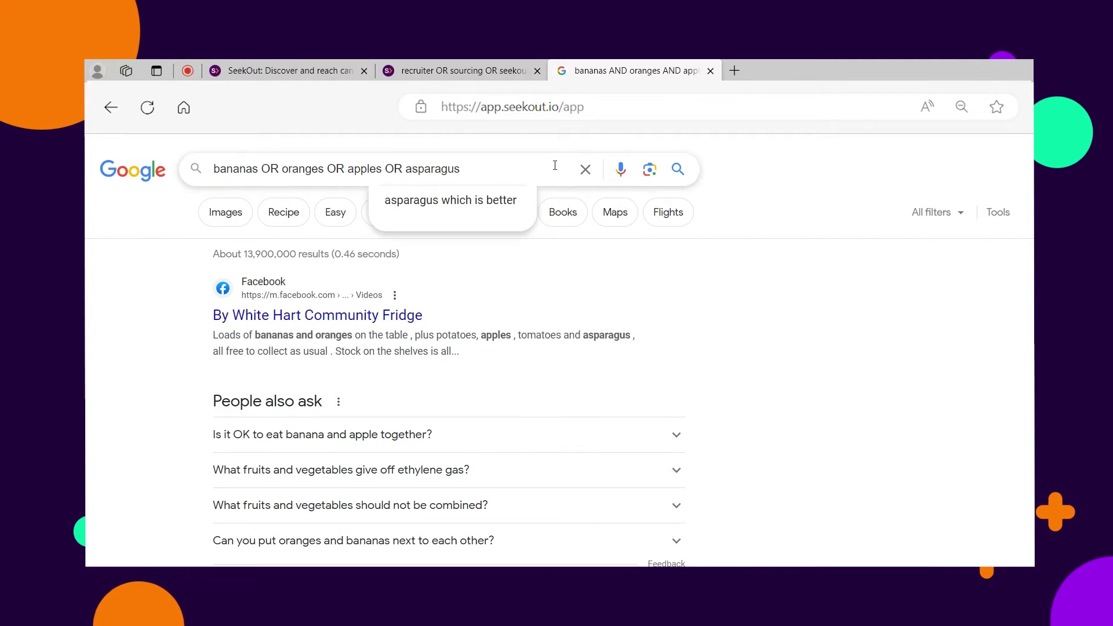
key("Return")
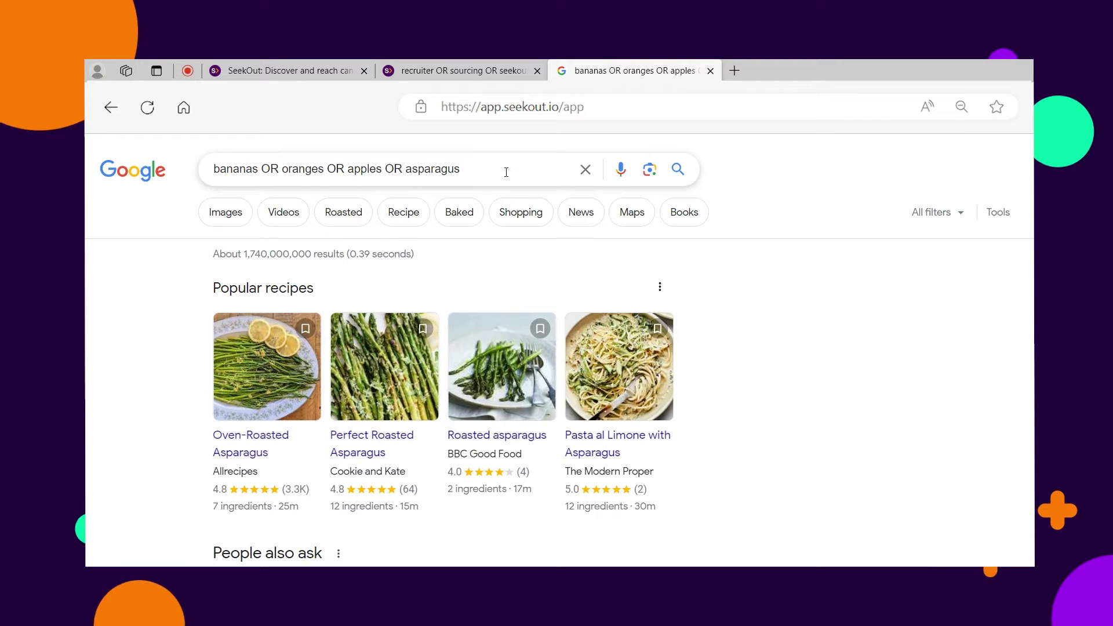
Step: Switch to the SeekOut candidate search and review the Boolean query "recruiter OR sourcing OR seekout"
left_click(453, 60)
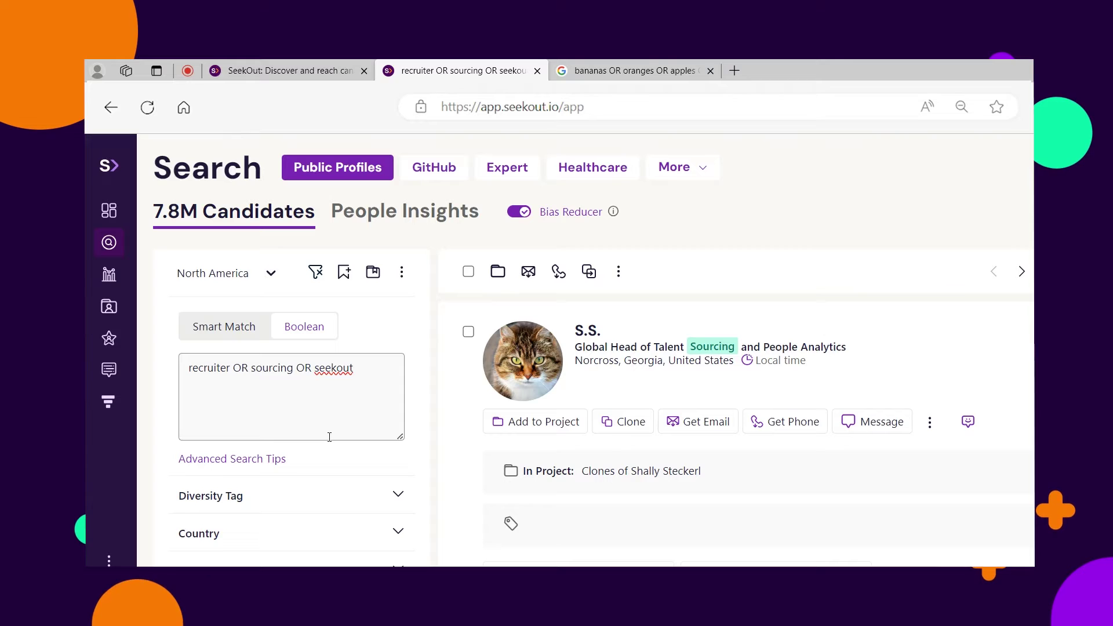
left_click_drag(190, 369, 353, 369)
left_click(377, 415)
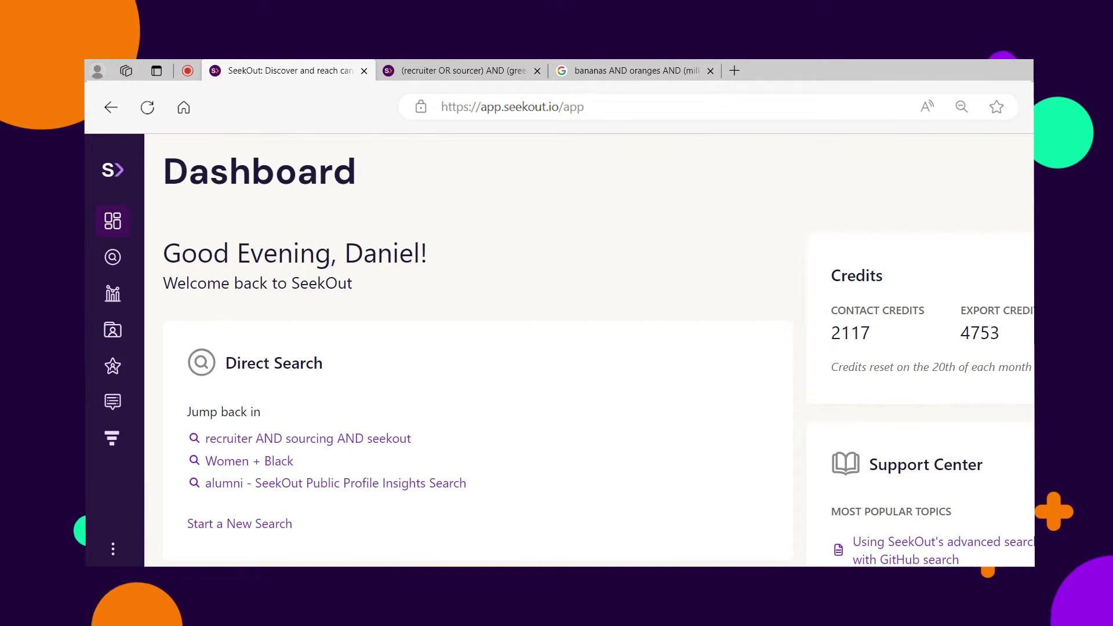
Step: Bring up the shopping note and review its heading and the listed items from bananas to milk
key("alt+Tab")
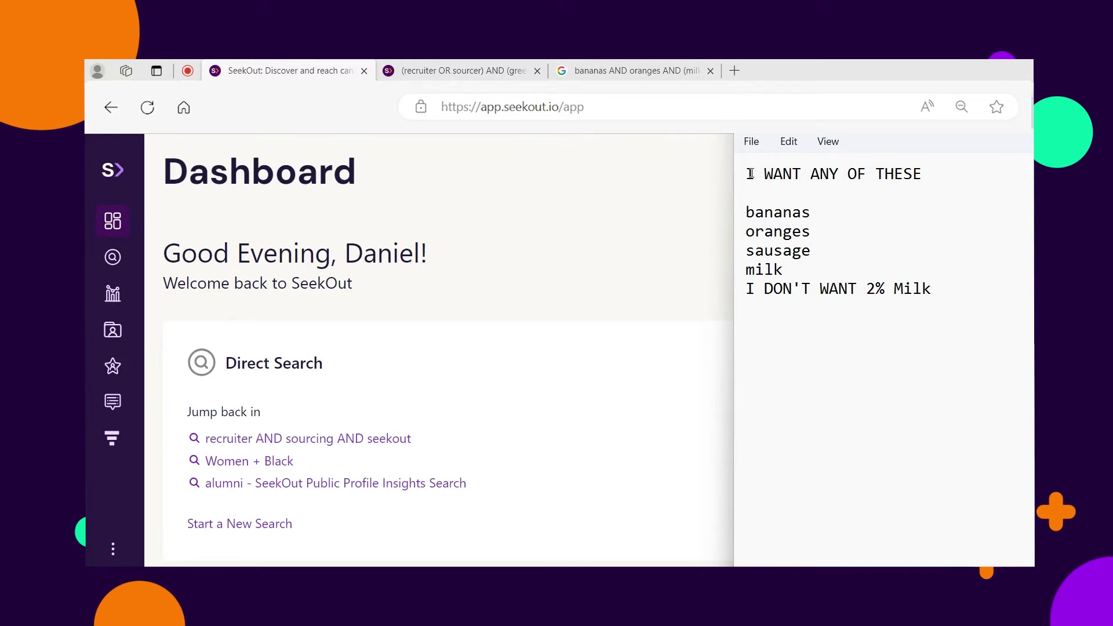
left_click_drag(743, 174, 927, 174)
left_click(800, 194)
left_click(747, 214)
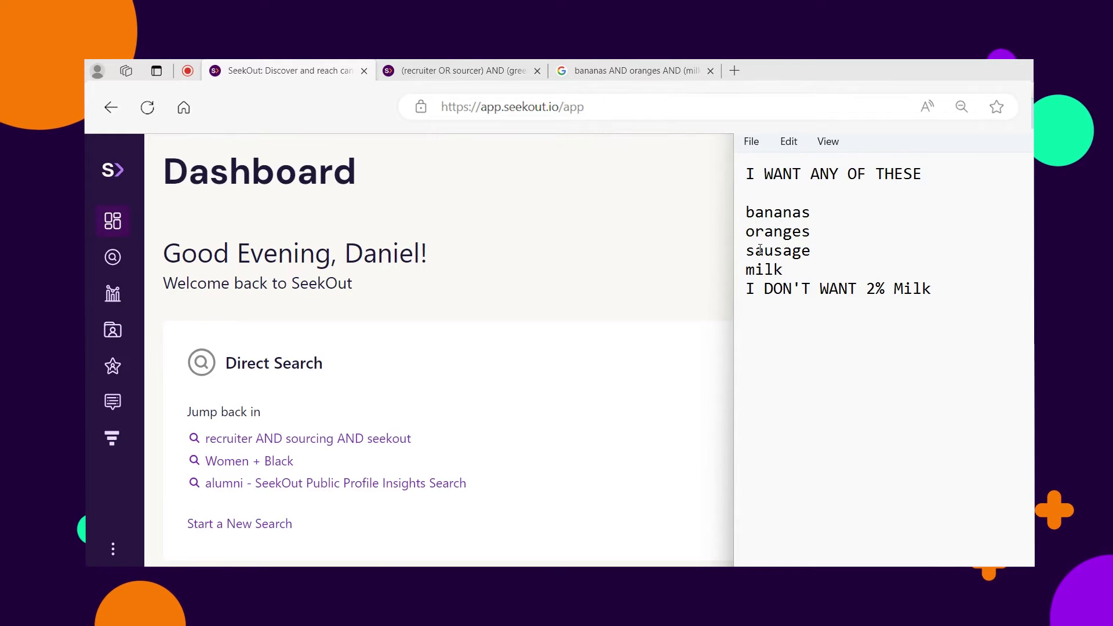
left_click(763, 269)
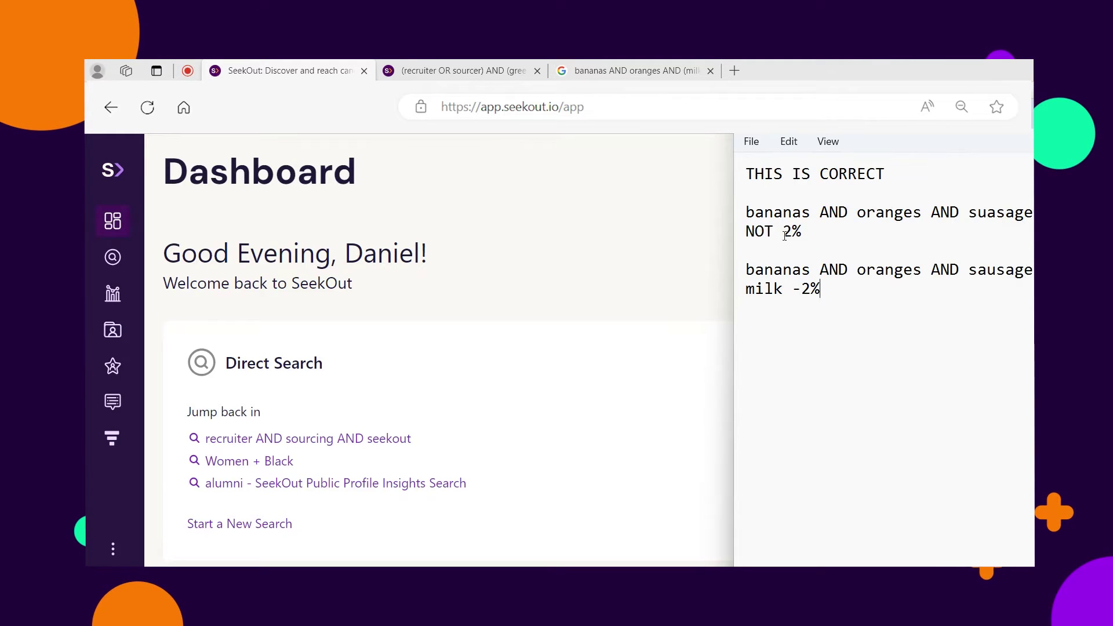
Step: Compare the two exclusion forms in the note's example strings, "NOT 2%" and "-2%"
left_click(738, 232)
left_click(795, 252)
left_click_drag(792, 288, 802, 289)
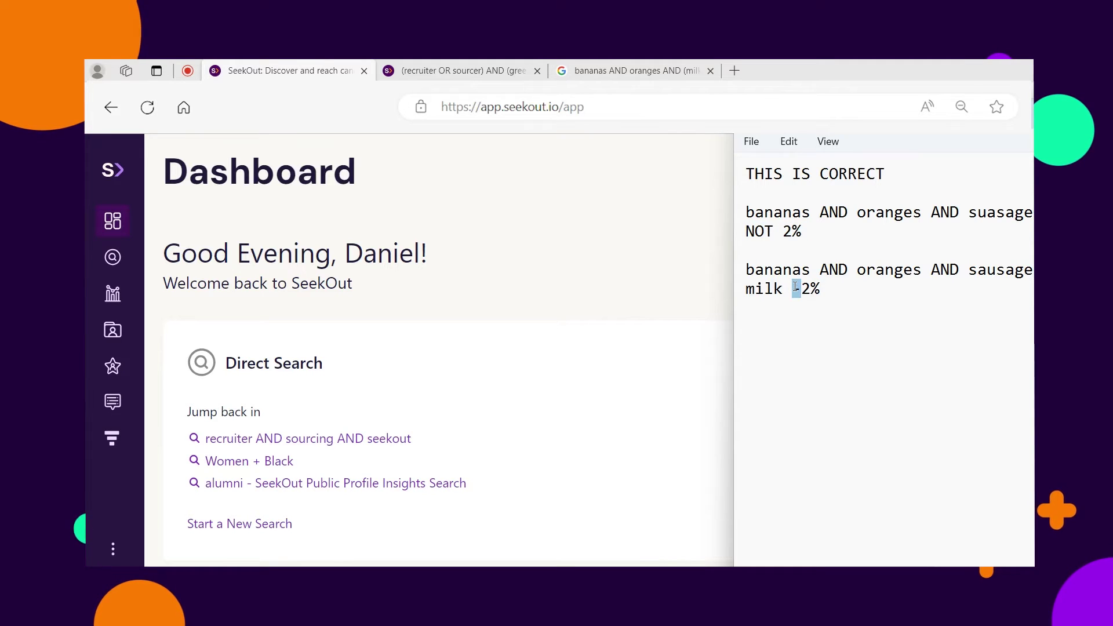
Step: Review the note's first correct example string, including the excluded term in "NOT 2%"
left_click(783, 212)
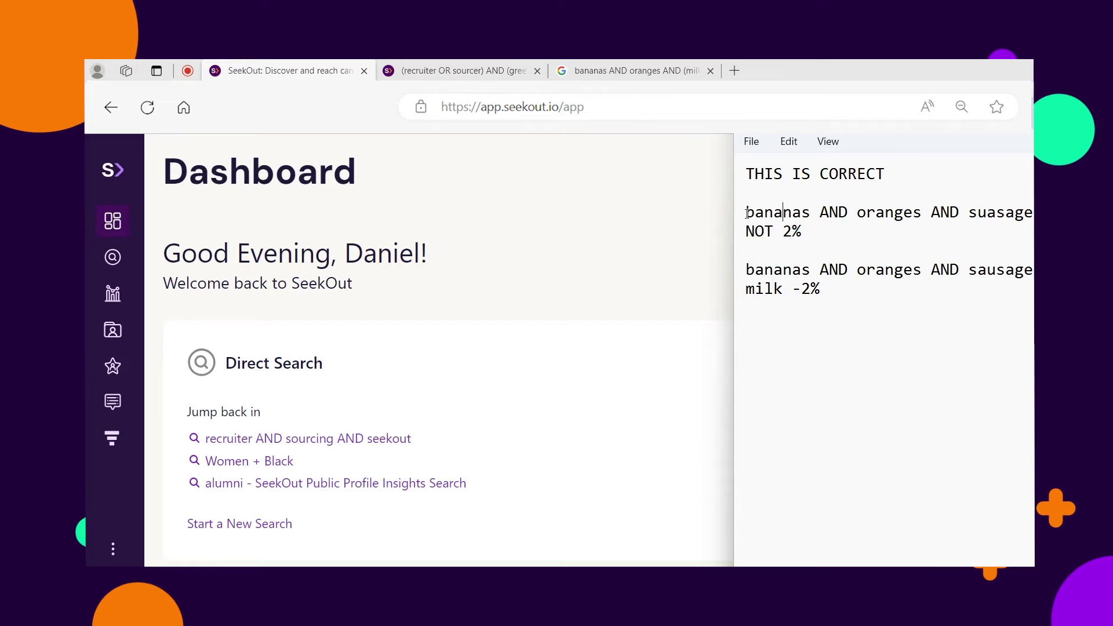
left_click_drag(745, 213, 1032, 212)
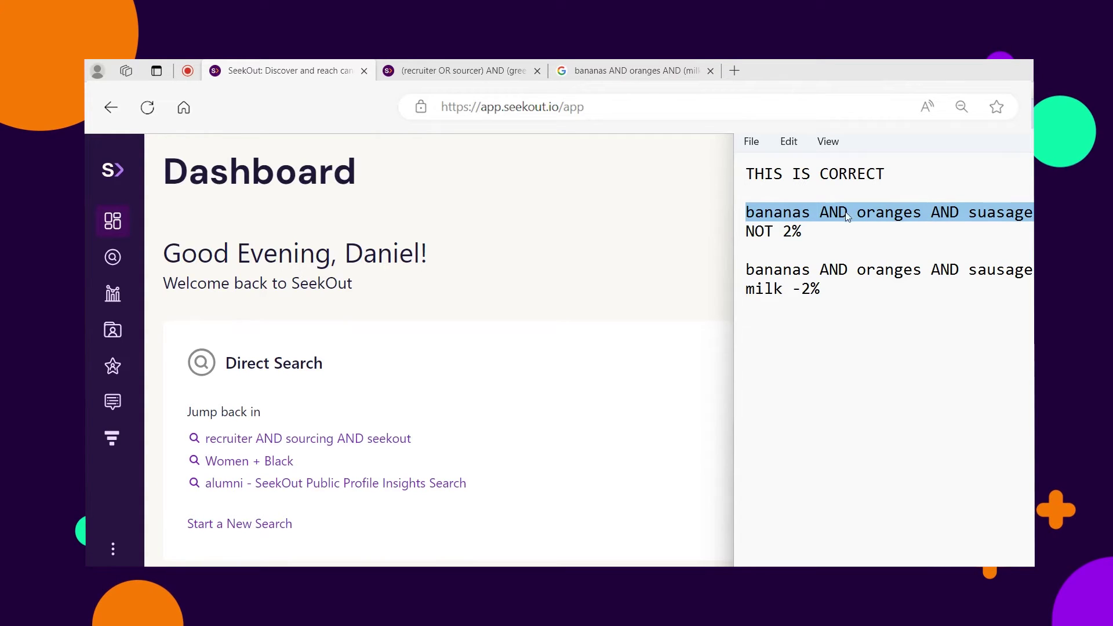
left_click(746, 231)
left_click_drag(746, 230, 801, 234)
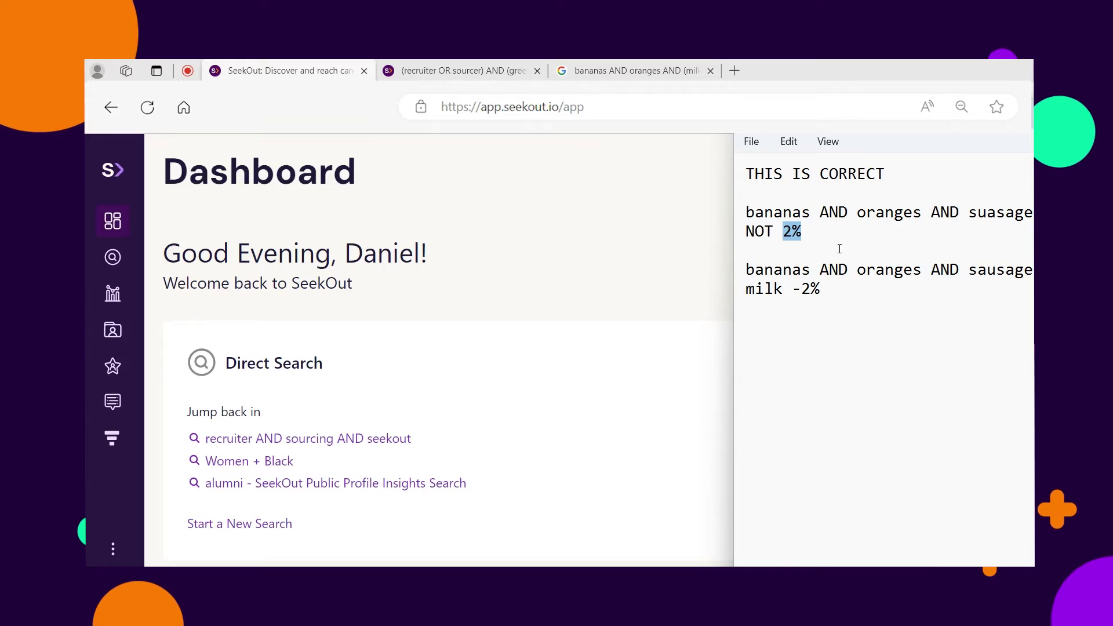
left_click(838, 249)
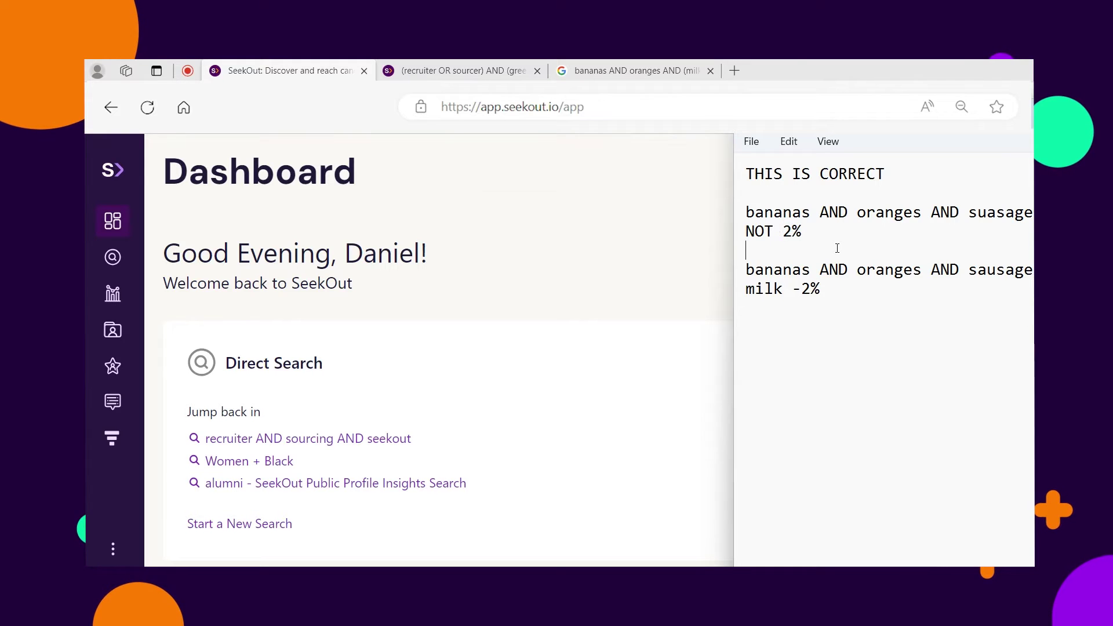
left_click_drag(802, 233, 787, 233)
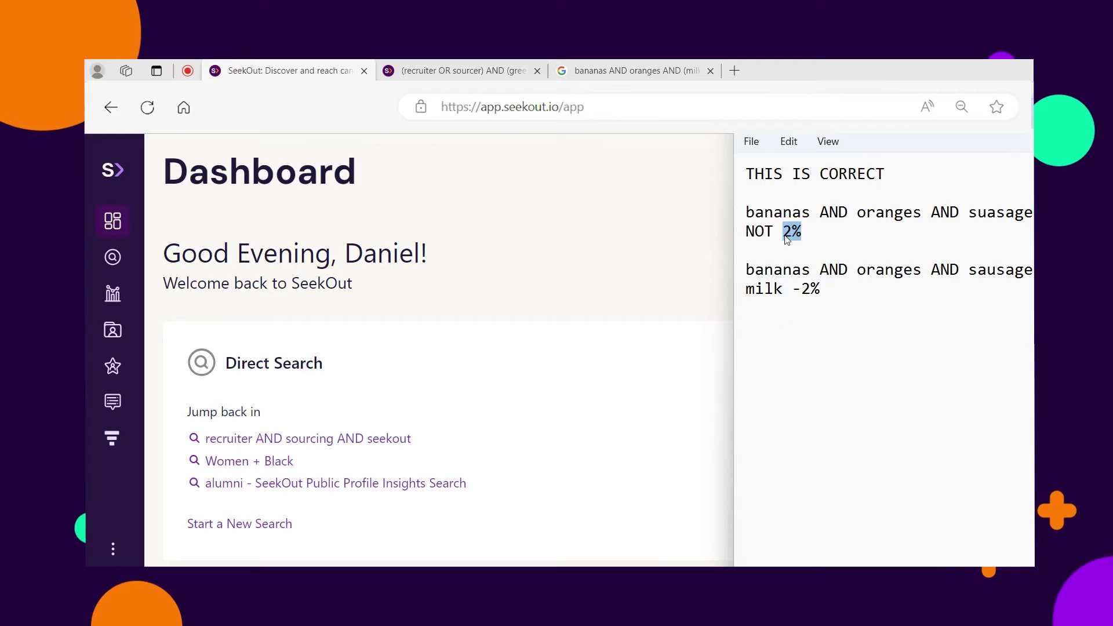
left_click(782, 251)
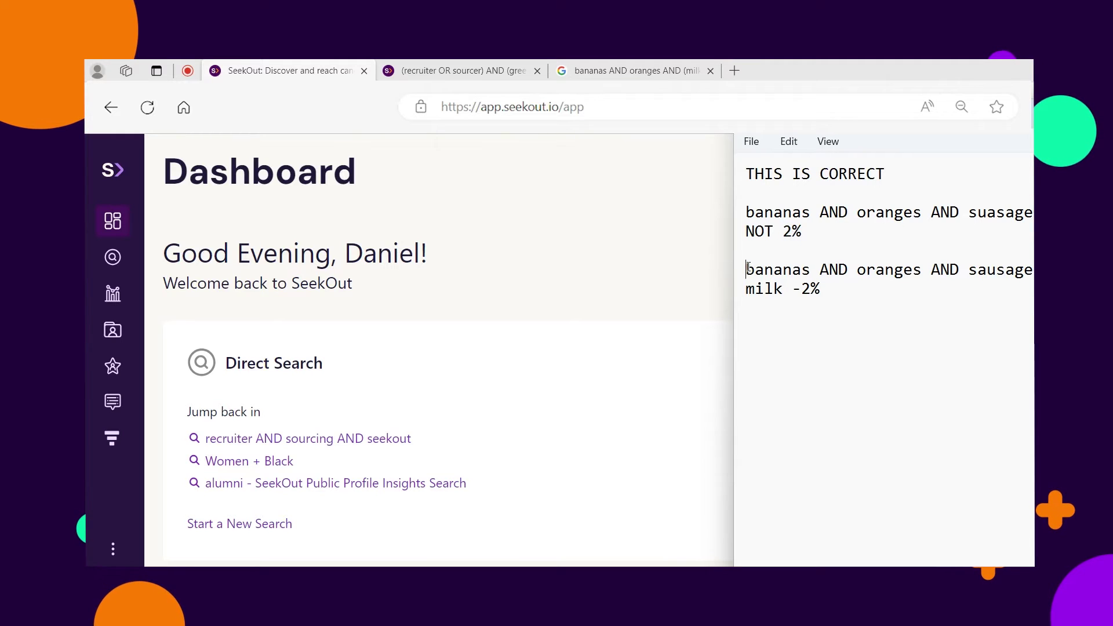
Step: Review the note's second correct example string and the minus sign in "-2%"
left_click_drag(746, 269, 1031, 270)
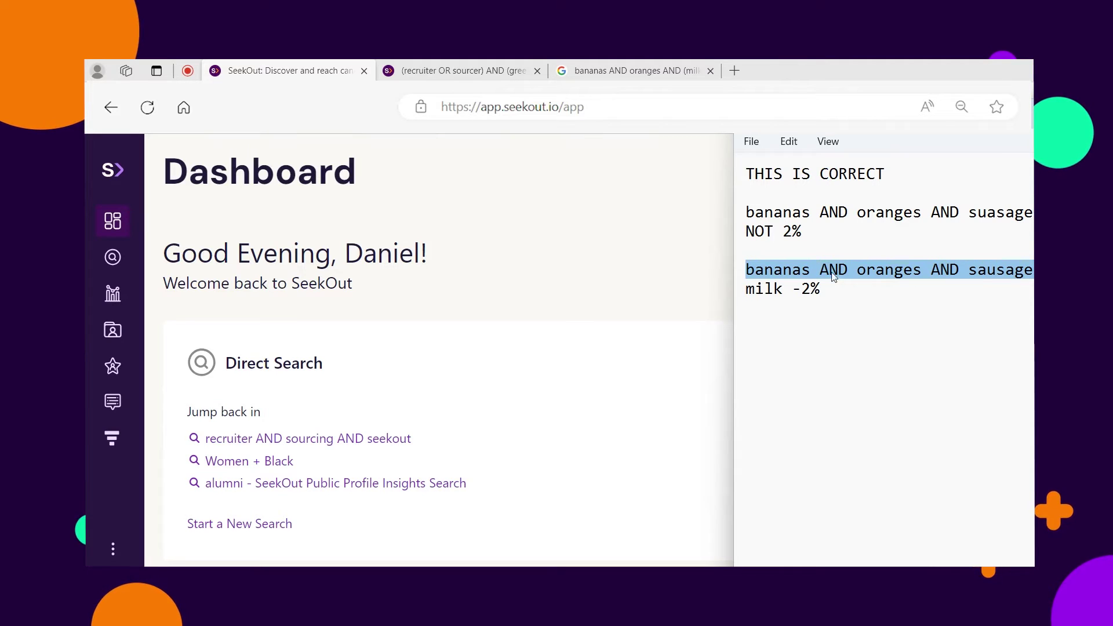
left_click(801, 287)
left_click_drag(801, 287, 793, 286)
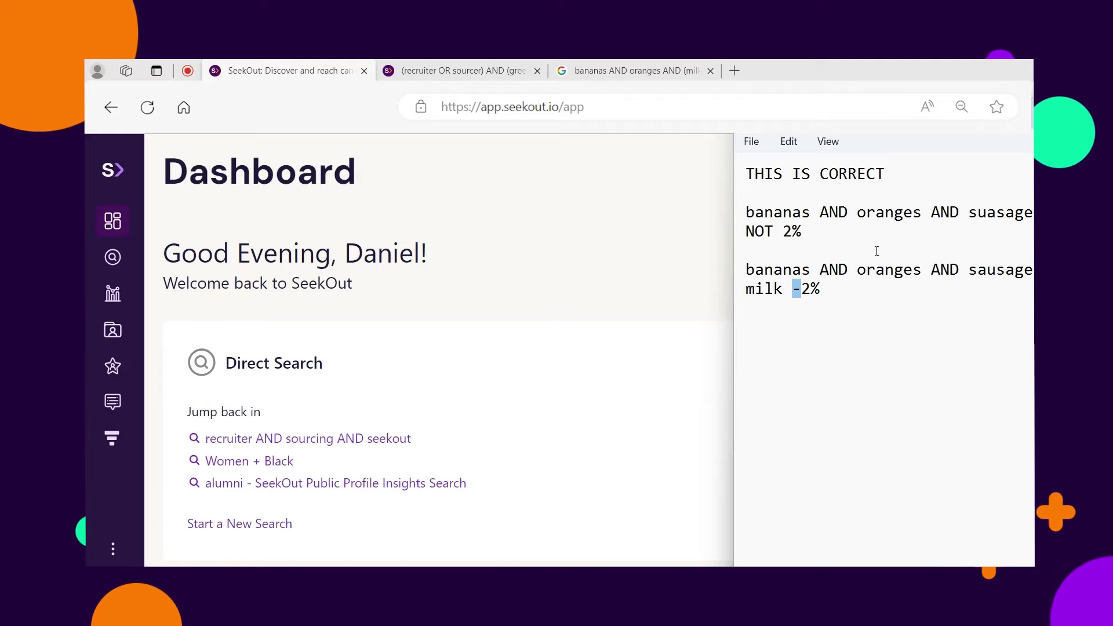
Step: In the SeekOut recruiter-or-sourcer candidate search, append "NOT retired" to the Boolean query and run it
left_click(457, 70)
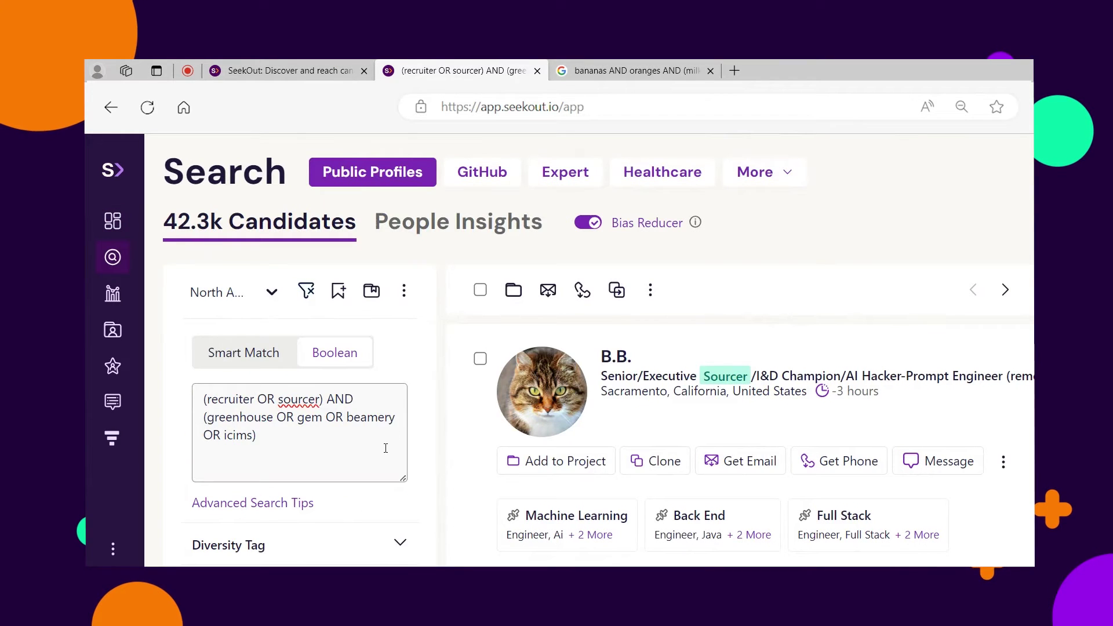
left_click(386, 448)
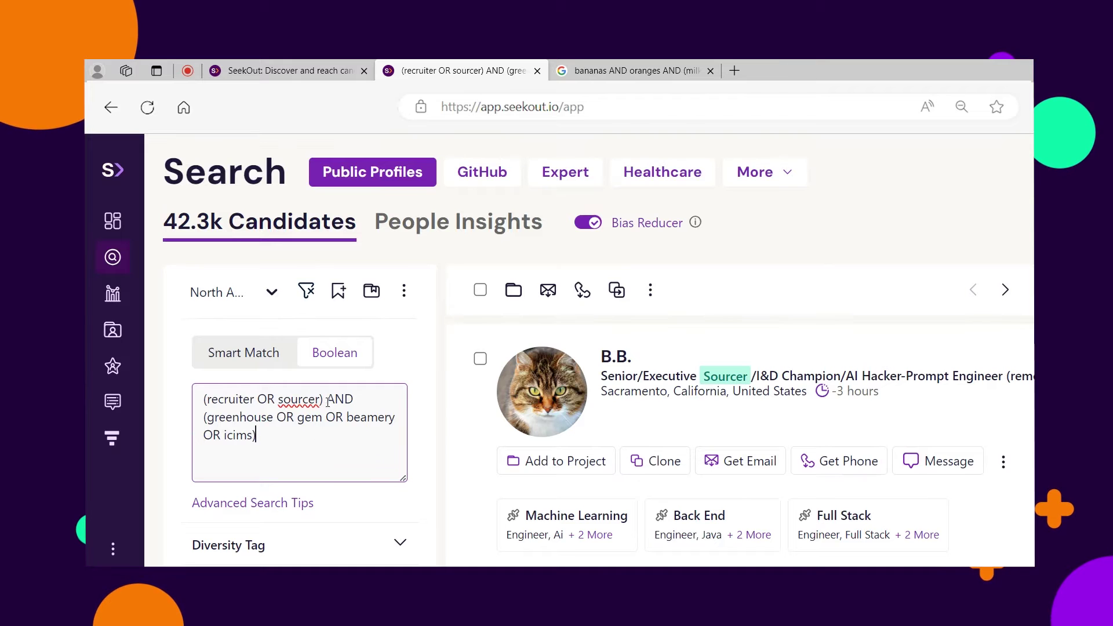
left_click_drag(322, 400, 354, 401)
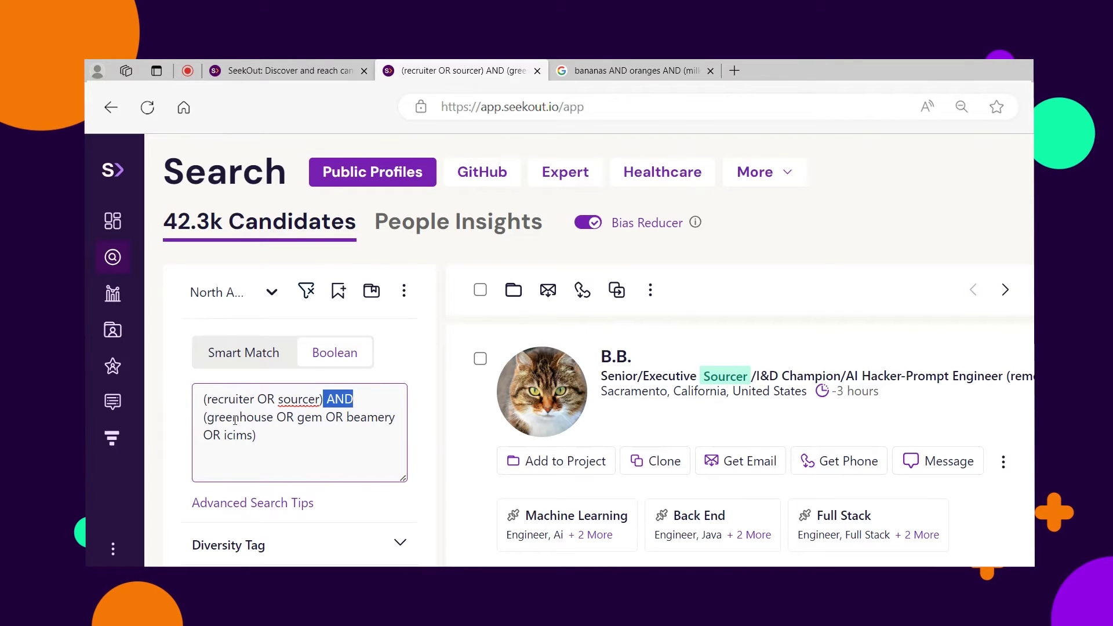
left_click(213, 419)
left_click(255, 436)
type(")")
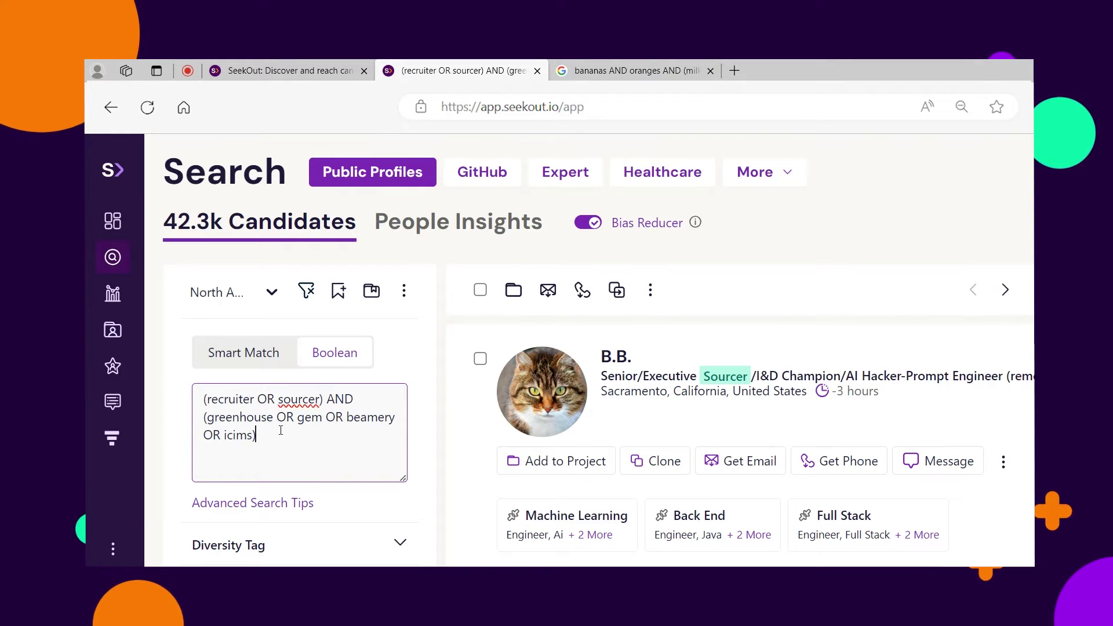
type("N")
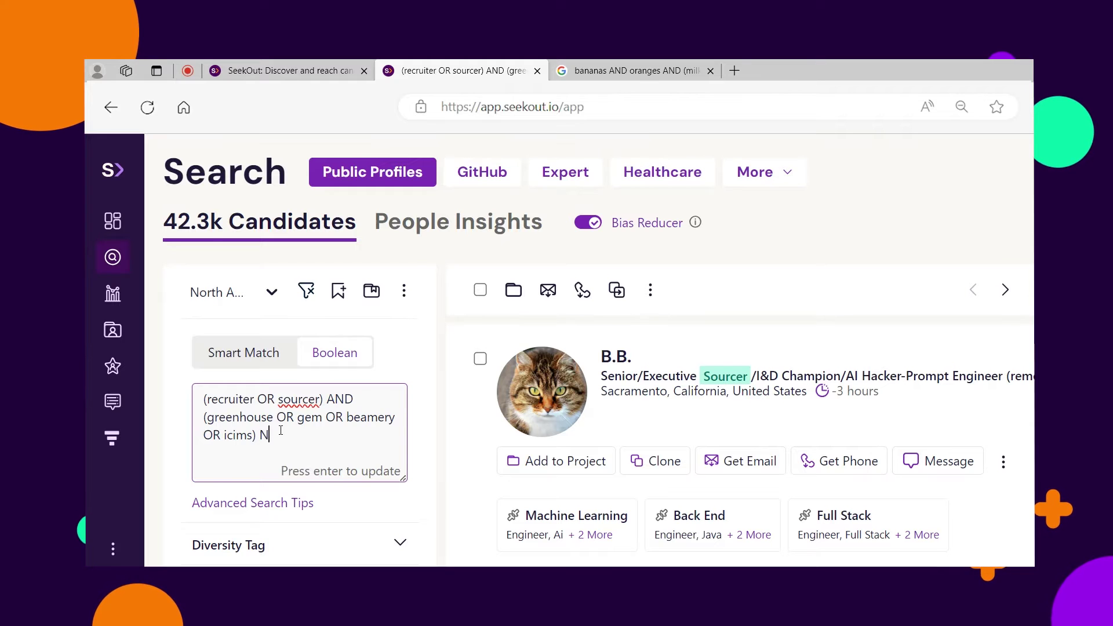
type("OT retired")
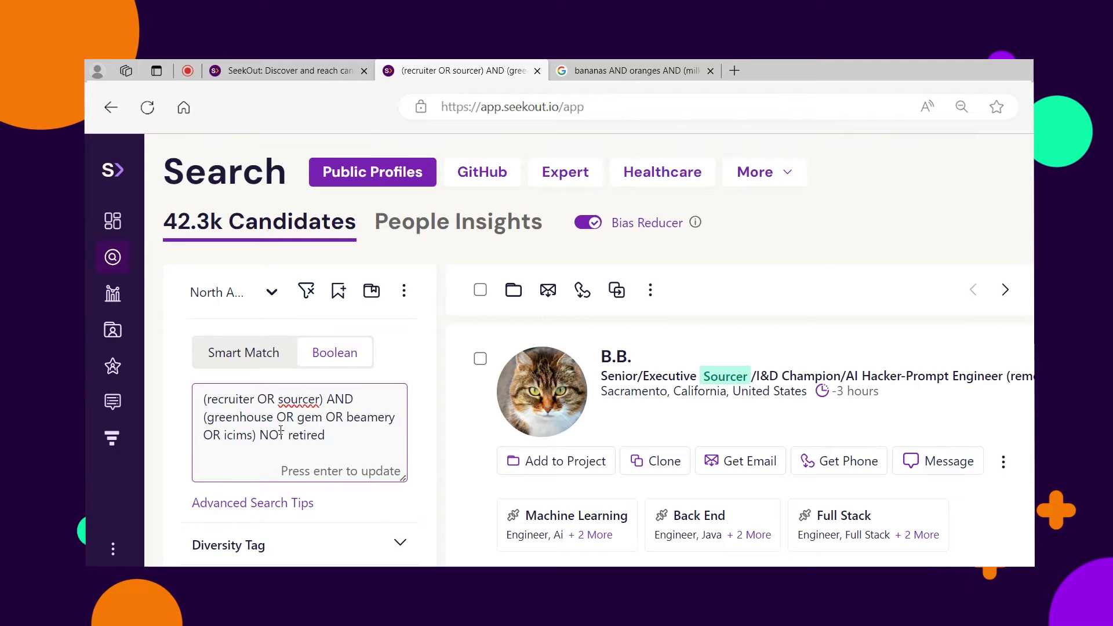
key("Return")
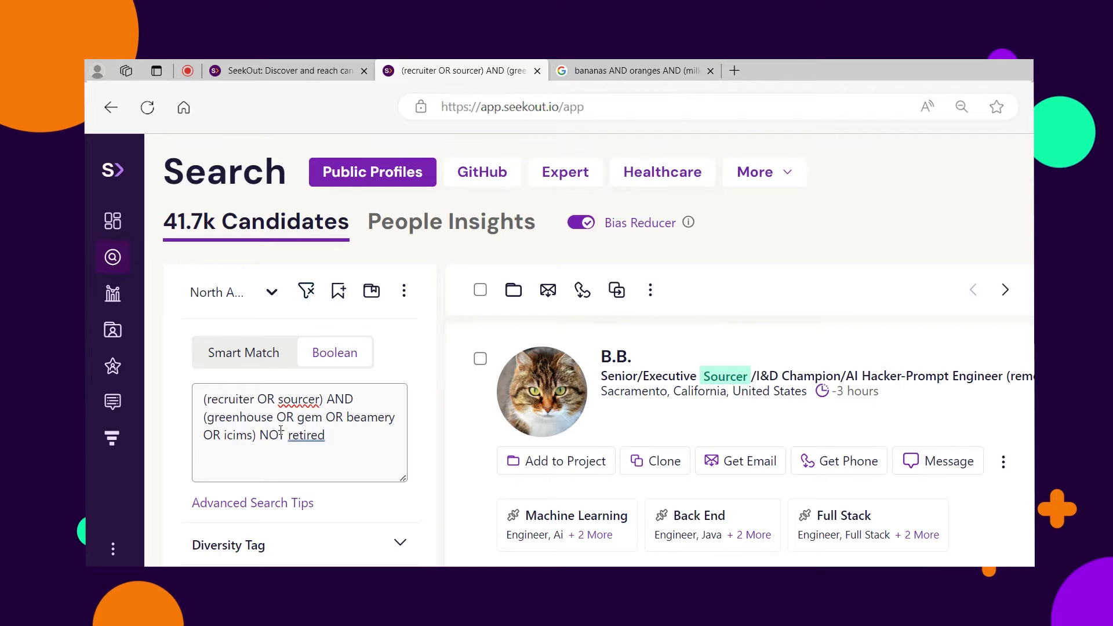
Step: Replace the NOT operator before "retired" with a minus sign so the query ends in "-retired", and rerun the search
left_click_drag(287, 435, 334, 435)
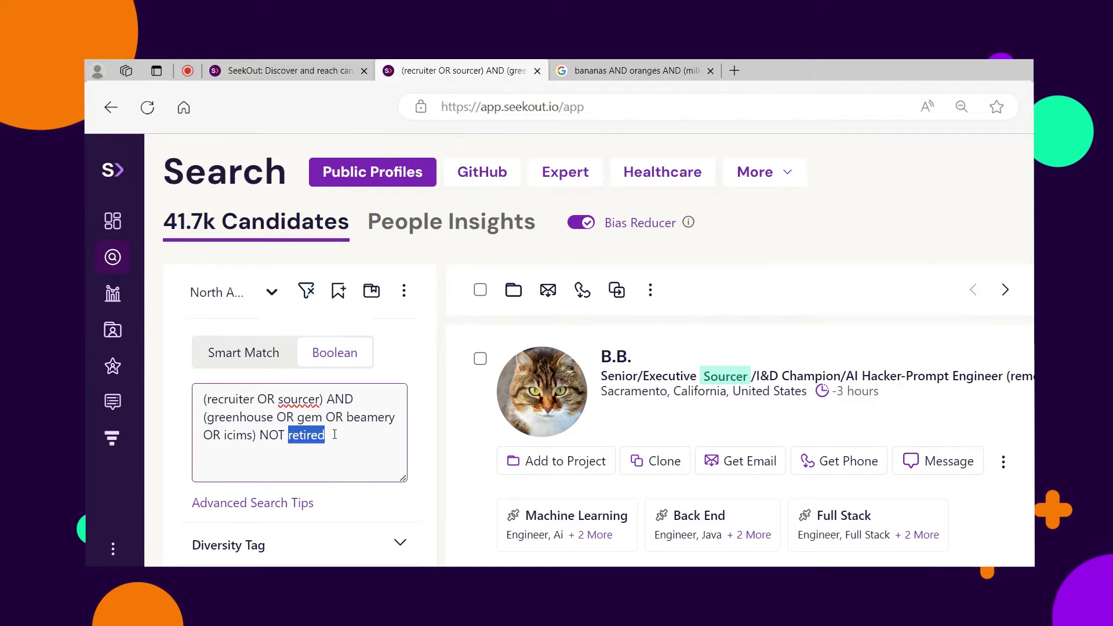
left_click(290, 435)
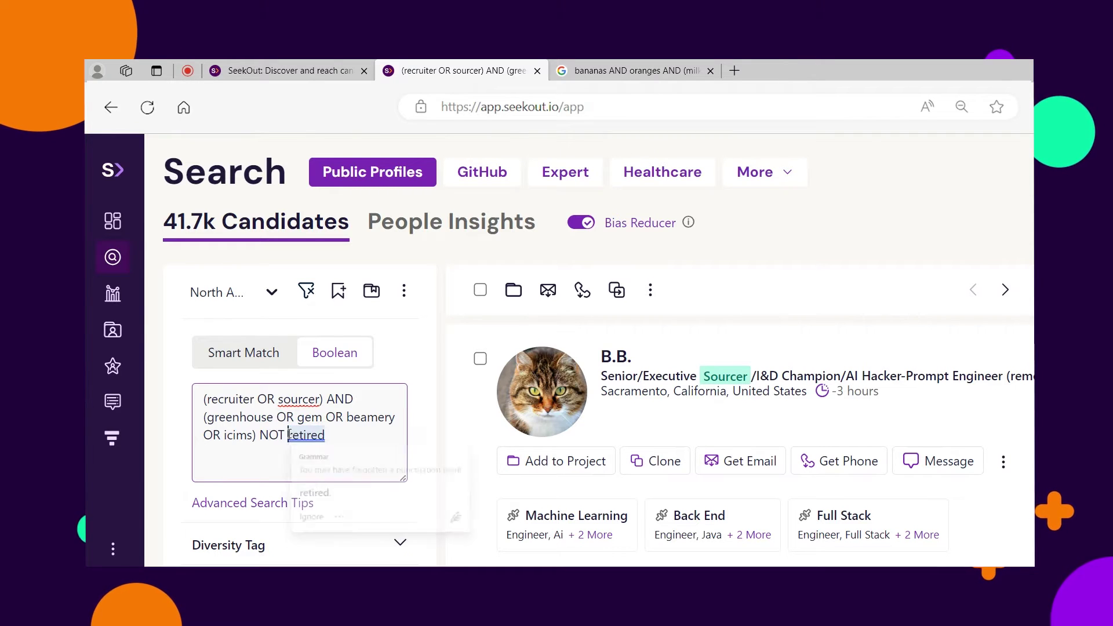
left_click_drag(259, 435, 288, 436)
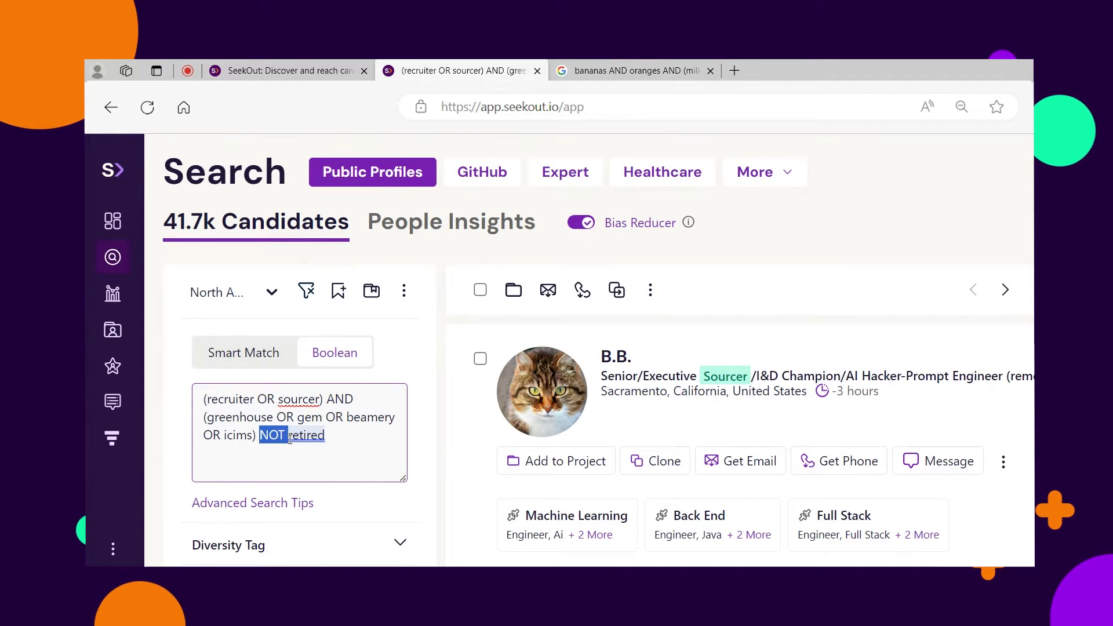
left_click(315, 436)
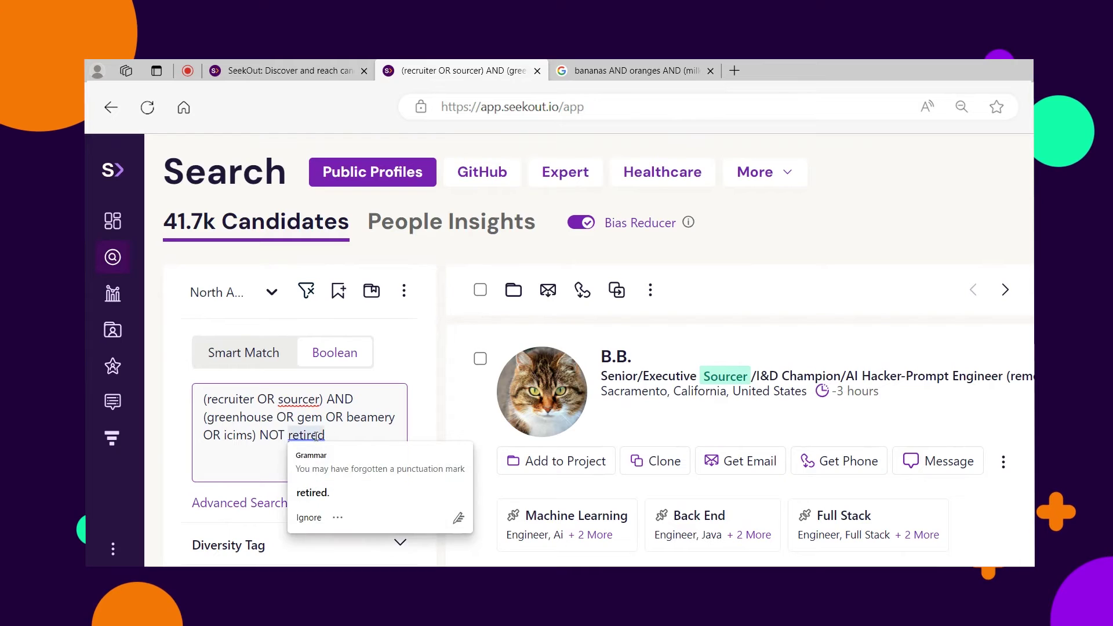
left_click_drag(290, 436, 262, 435)
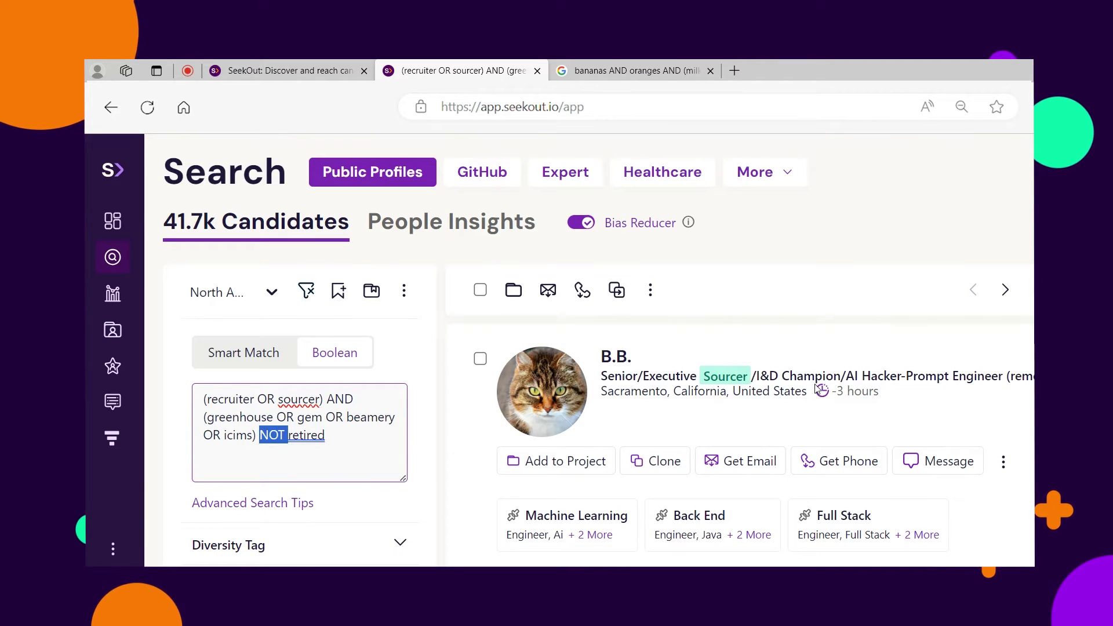
type("-")
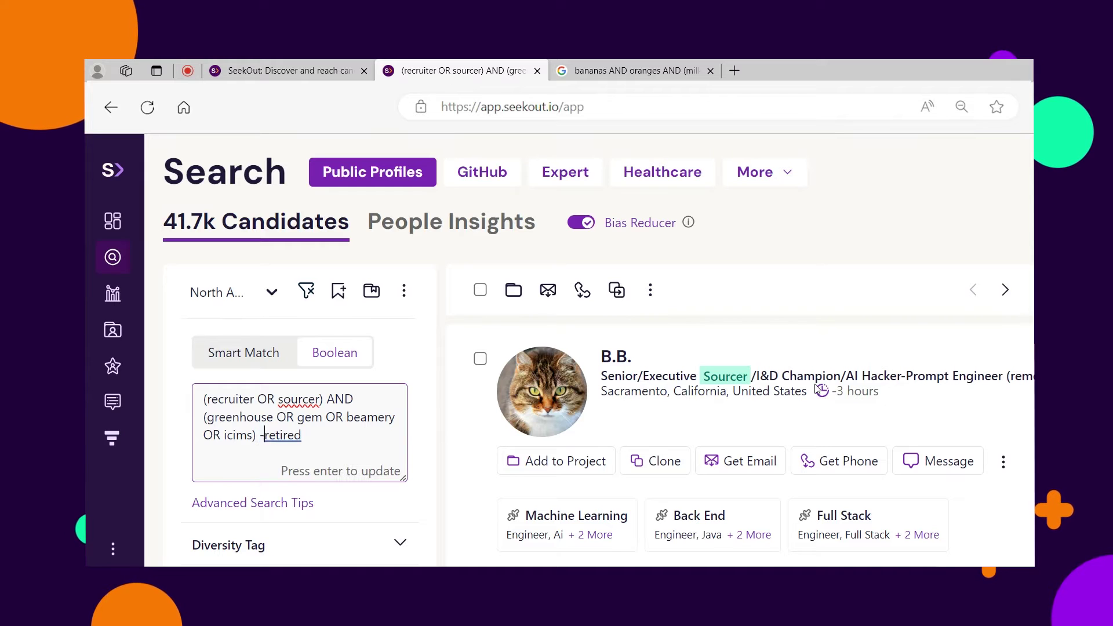
key("Return")
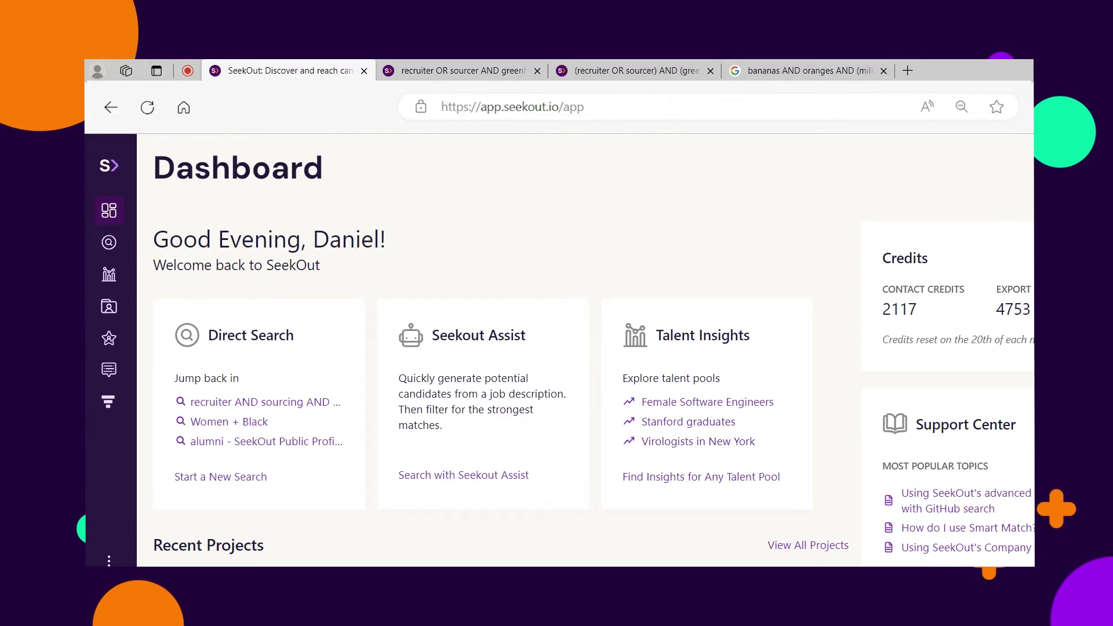
Step: Bring up the "I WANT ANY OF THESE" note and review its single items and its milk/juice and sausage/bacon alternatives
left_click(803, 195)
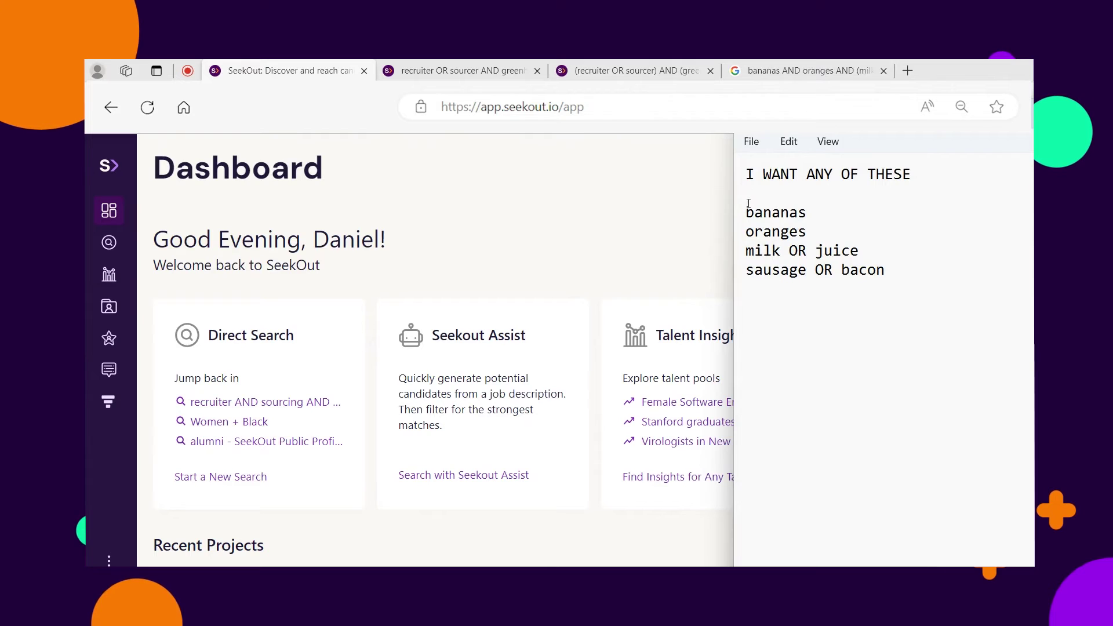
triple_click(771, 212)
triple_click(805, 231)
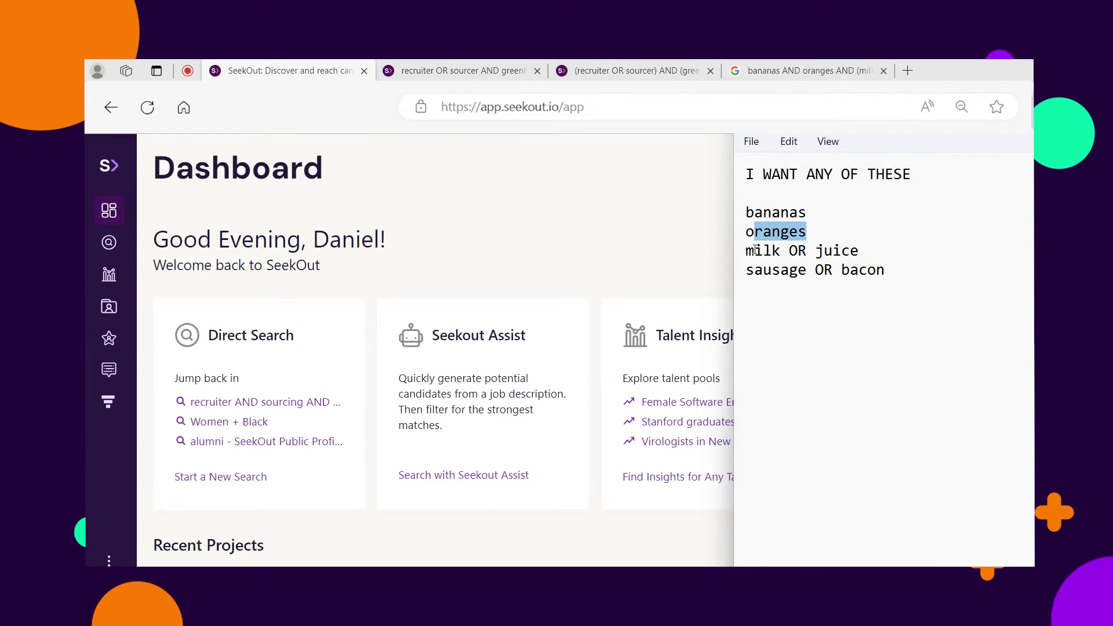
left_click_drag(747, 250, 744, 273)
left_click(762, 231)
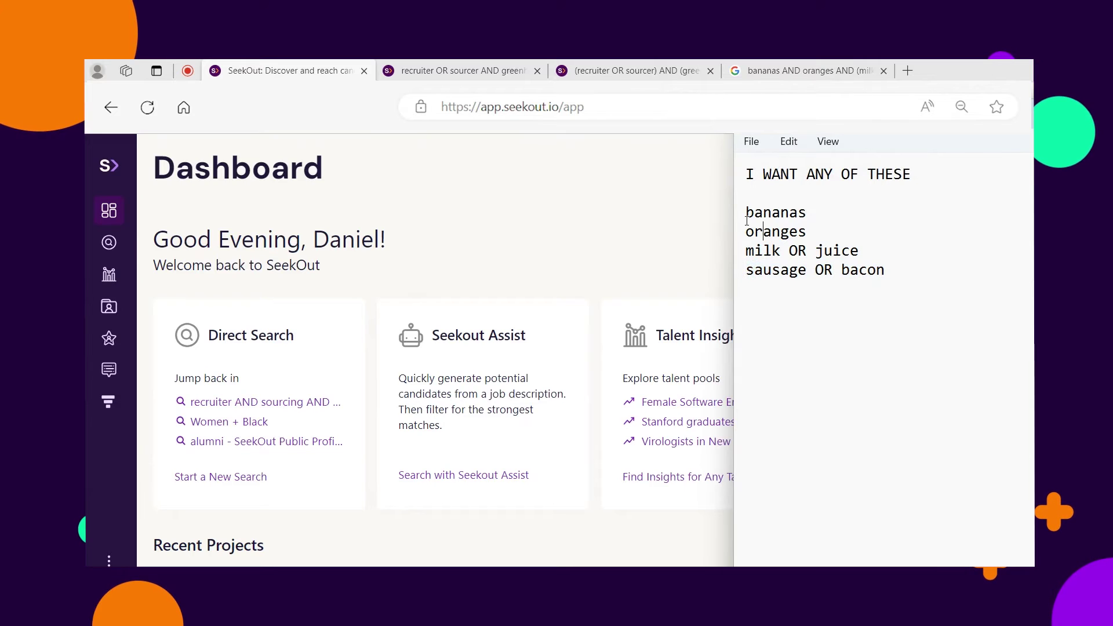
left_click_drag(747, 212, 806, 212)
left_click(810, 233)
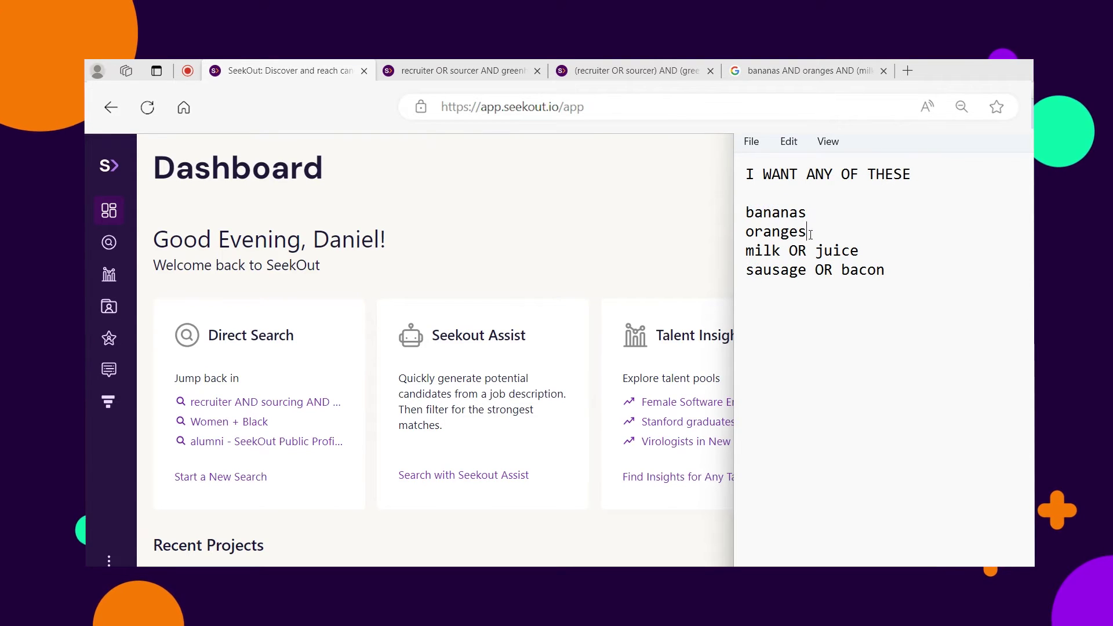
left_click(741, 253)
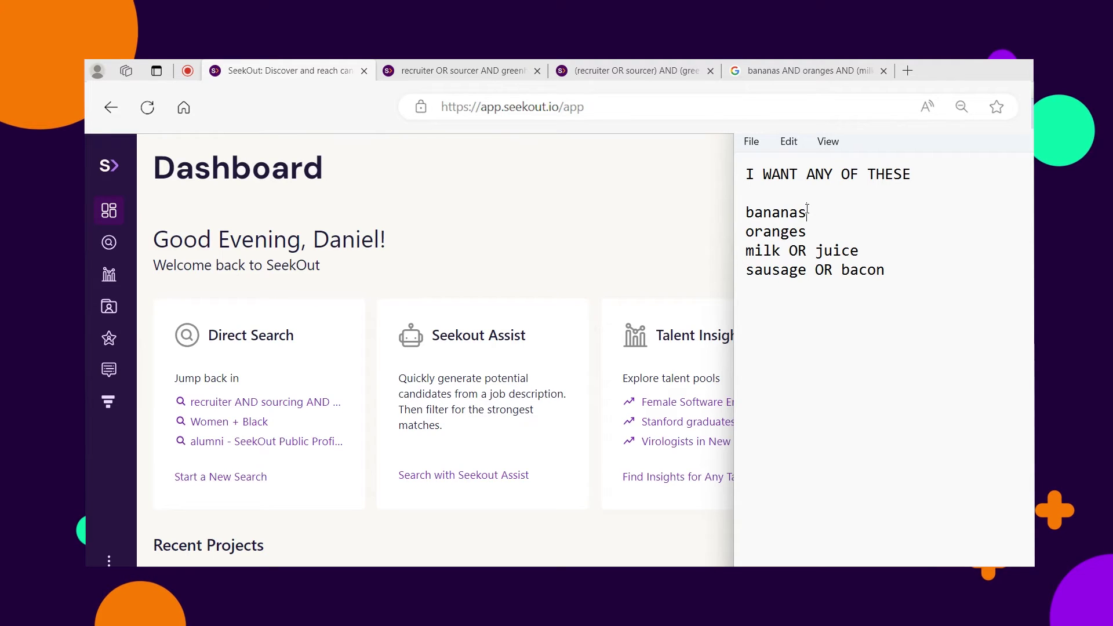
left_click_drag(747, 212, 810, 235)
left_click(815, 240)
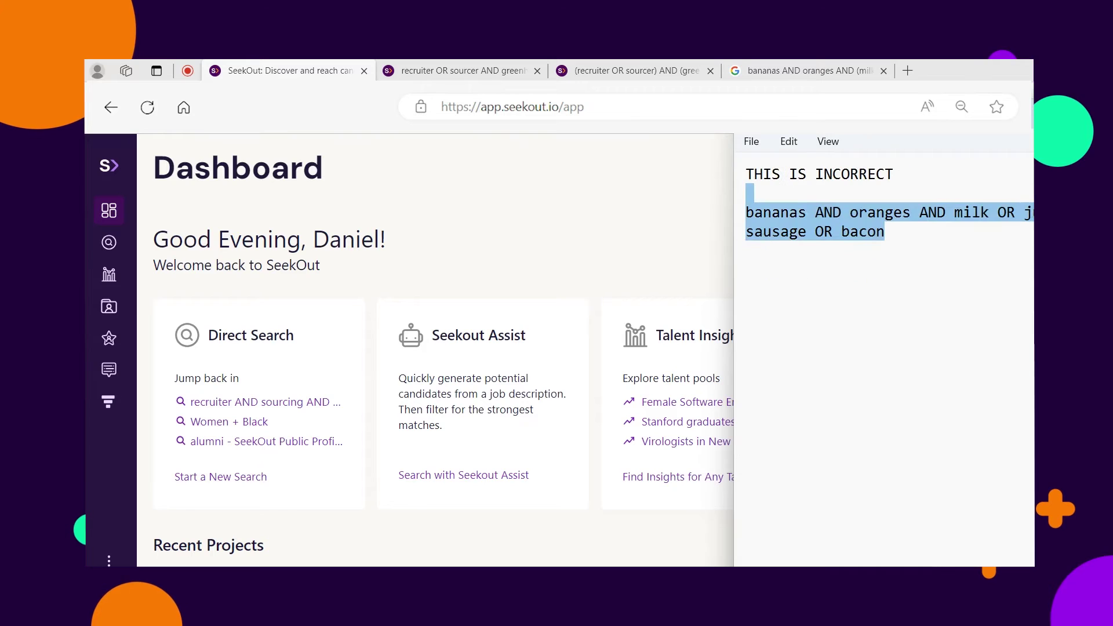
Step: Examine the string marked incorrect, focusing on its ungrouped "milk OR juice" and "sausage OR bacon" parts
left_click(816, 212)
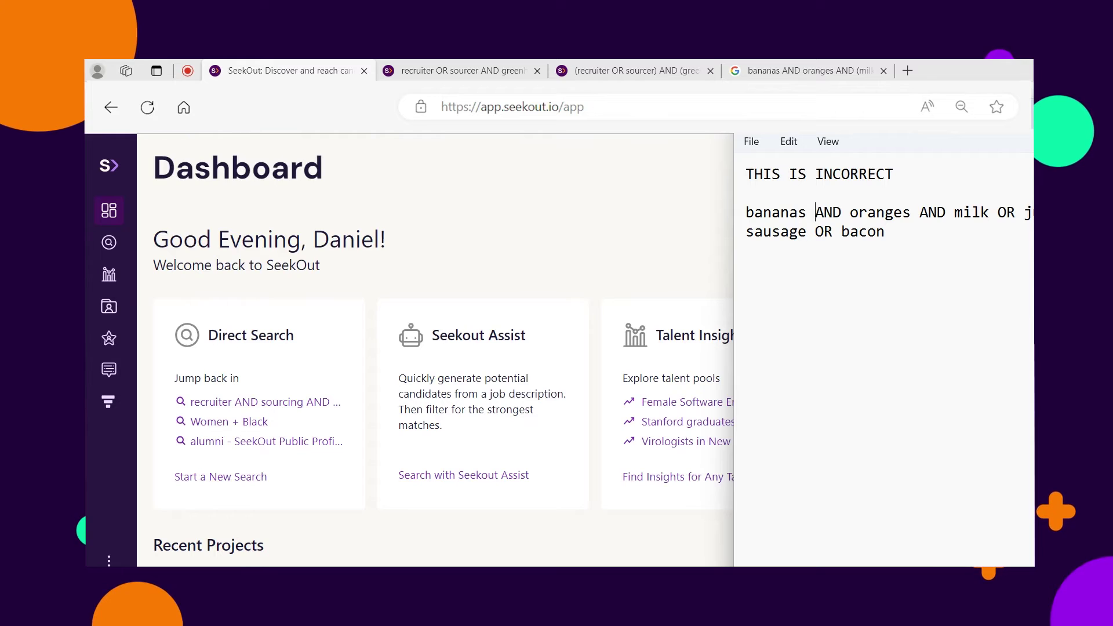
left_click_drag(885, 232, 841, 233)
left_click(958, 241)
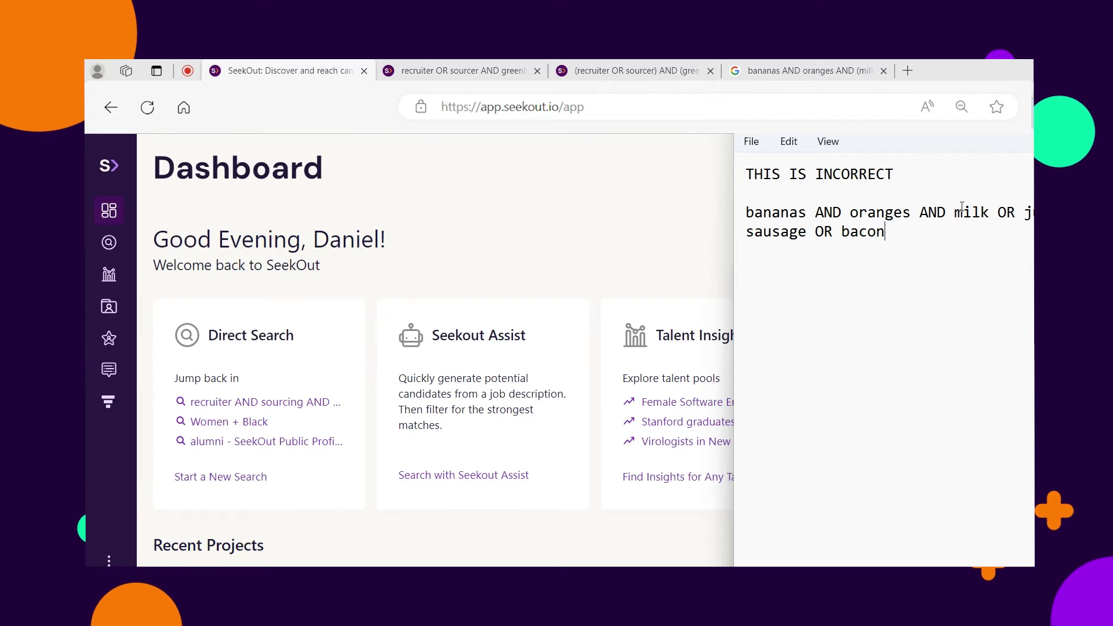
left_click_drag(954, 212, 1033, 213)
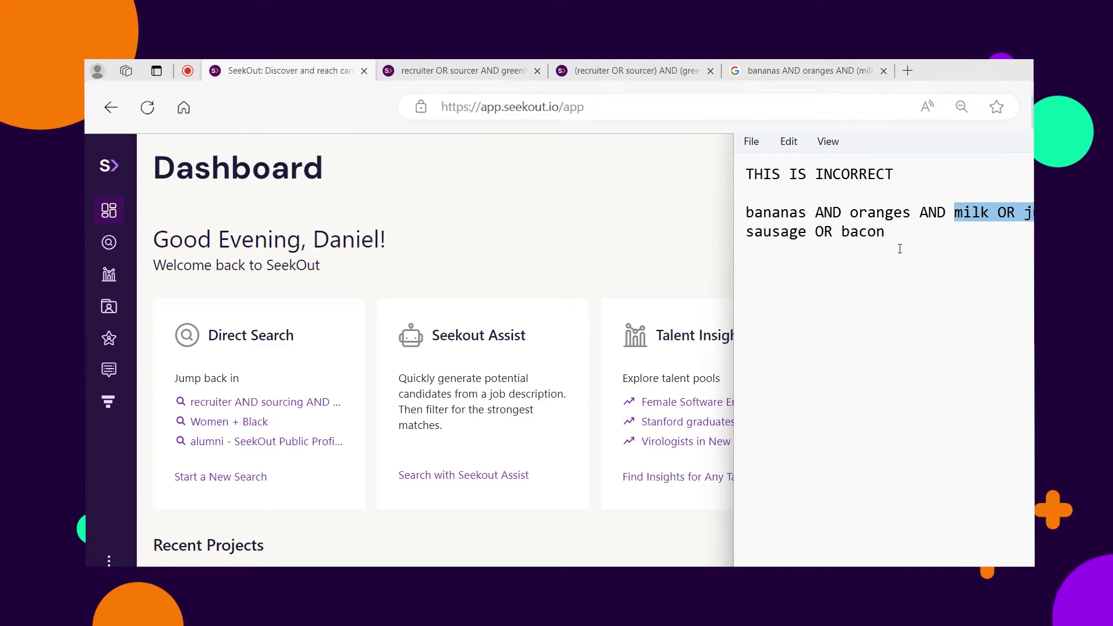
left_click_drag(886, 233, 746, 239)
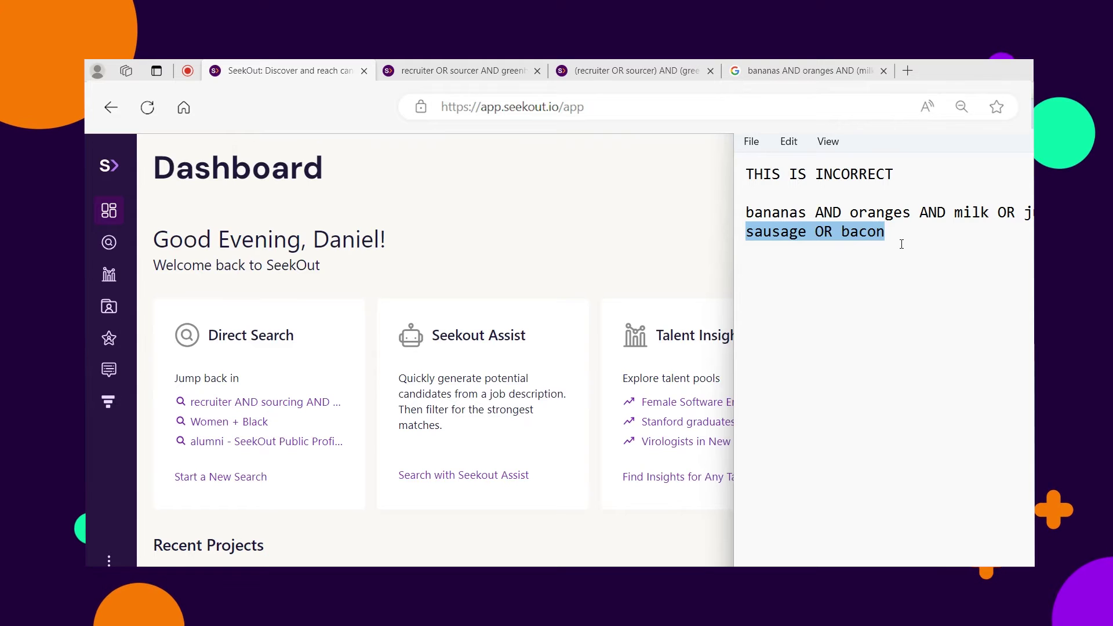
left_click(754, 214)
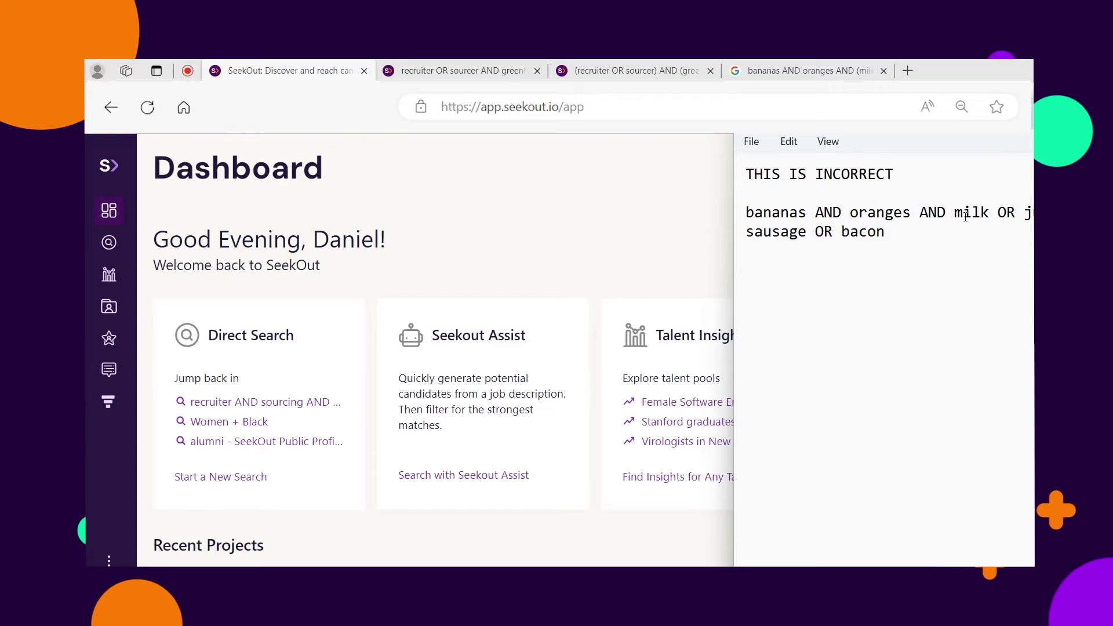
left_click_drag(953, 213, 1031, 213)
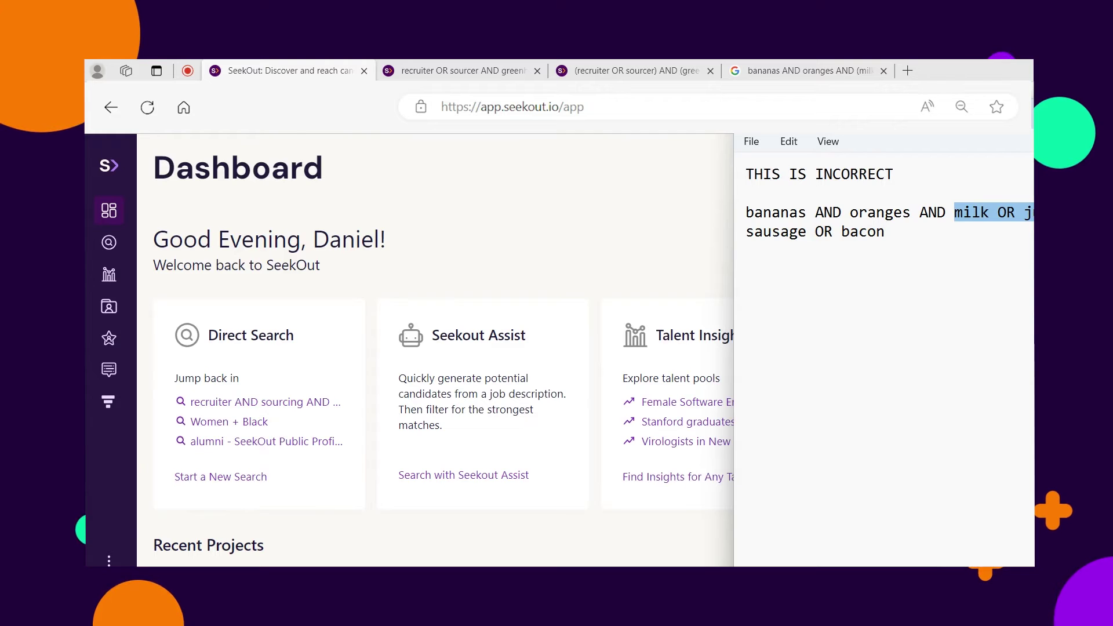
left_click_drag(906, 232, 755, 229)
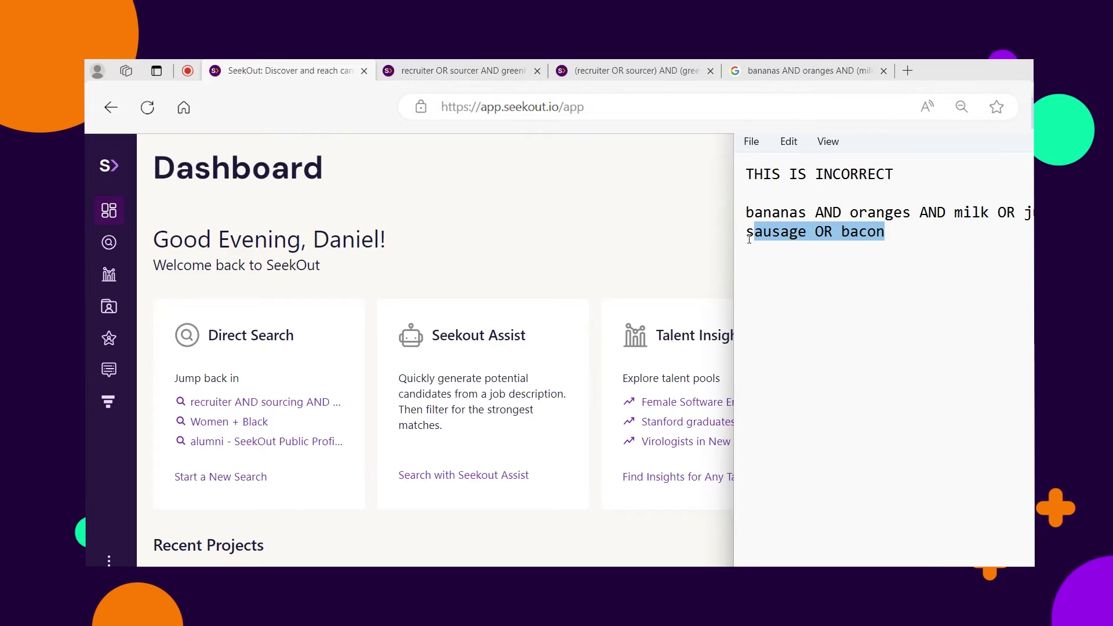
Step: Examine the string marked correct, focusing on the parentheses around its milk/juice group and its "sausage OR bacon" group
left_click(749, 238)
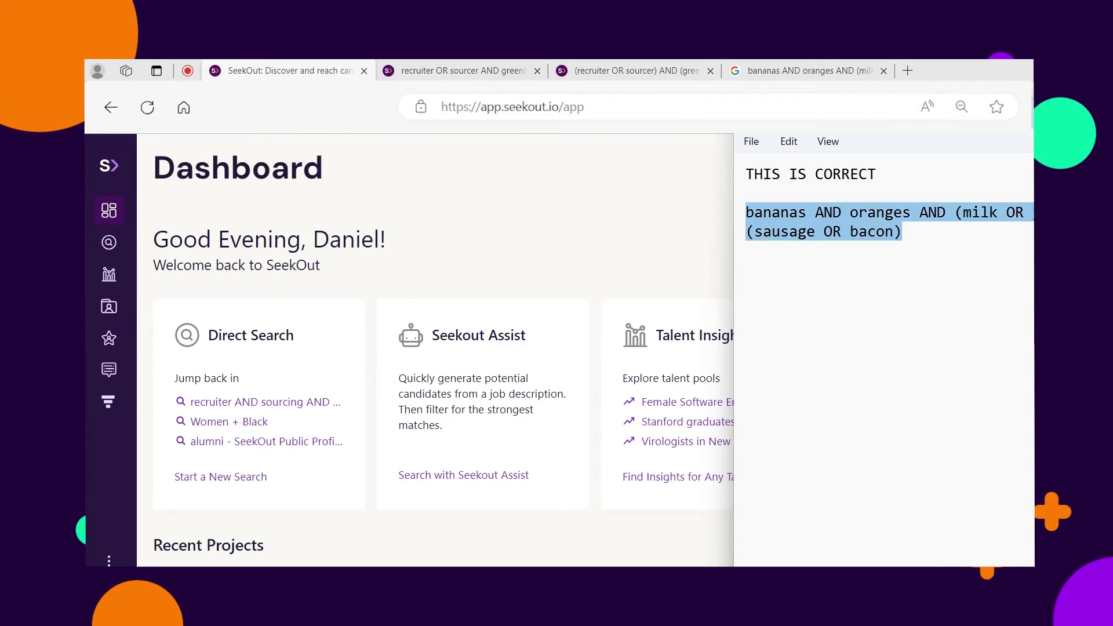
left_click(952, 238)
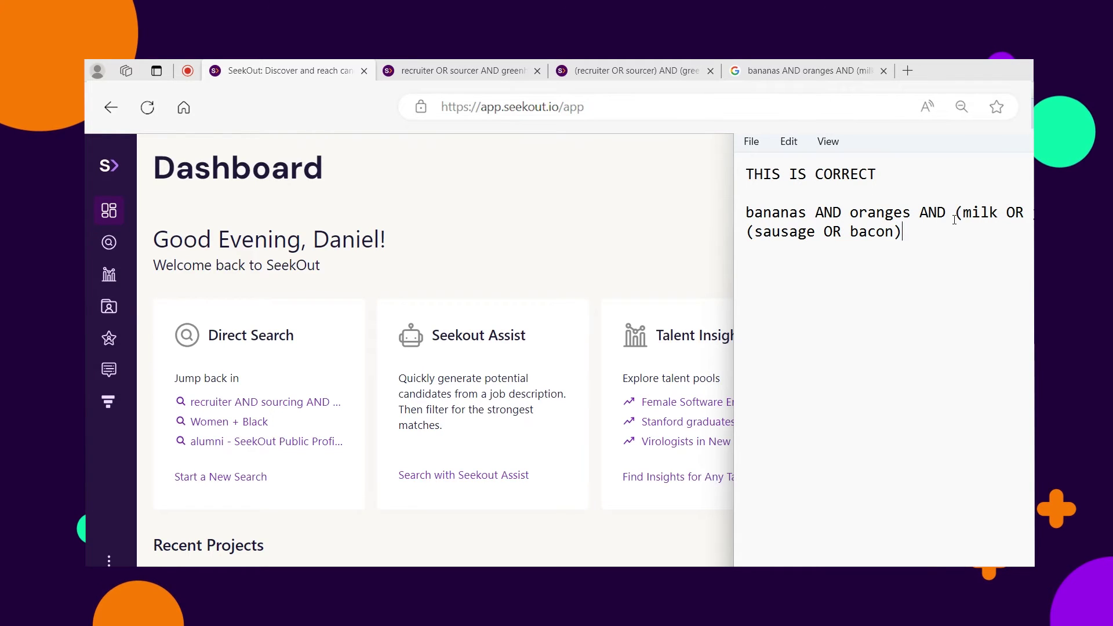
key("ctrl+plus")
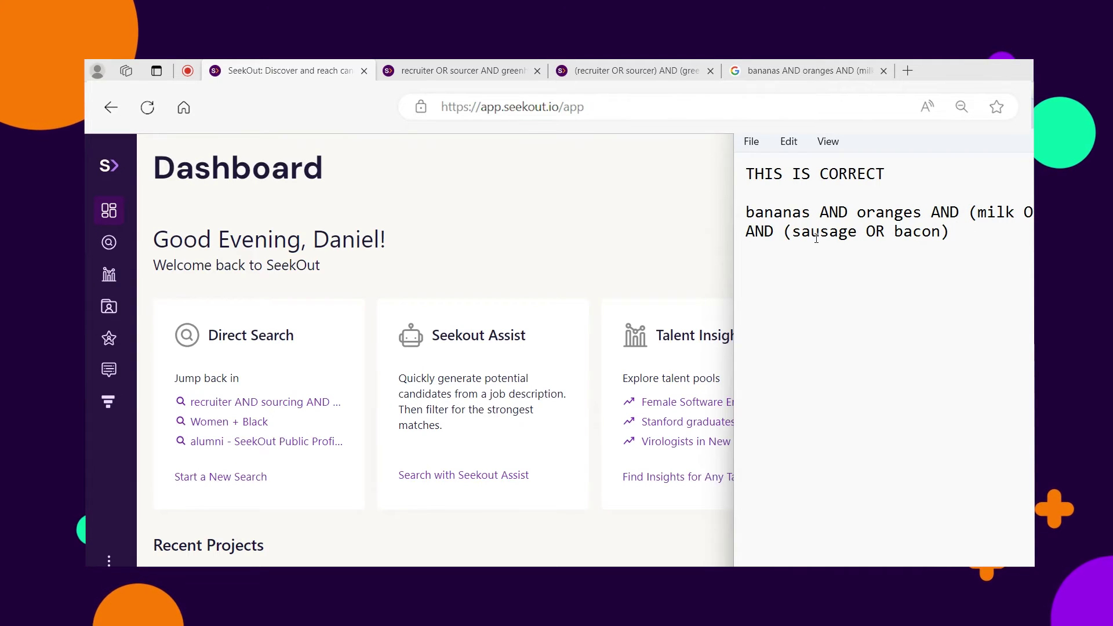
left_click_drag(787, 233, 797, 234)
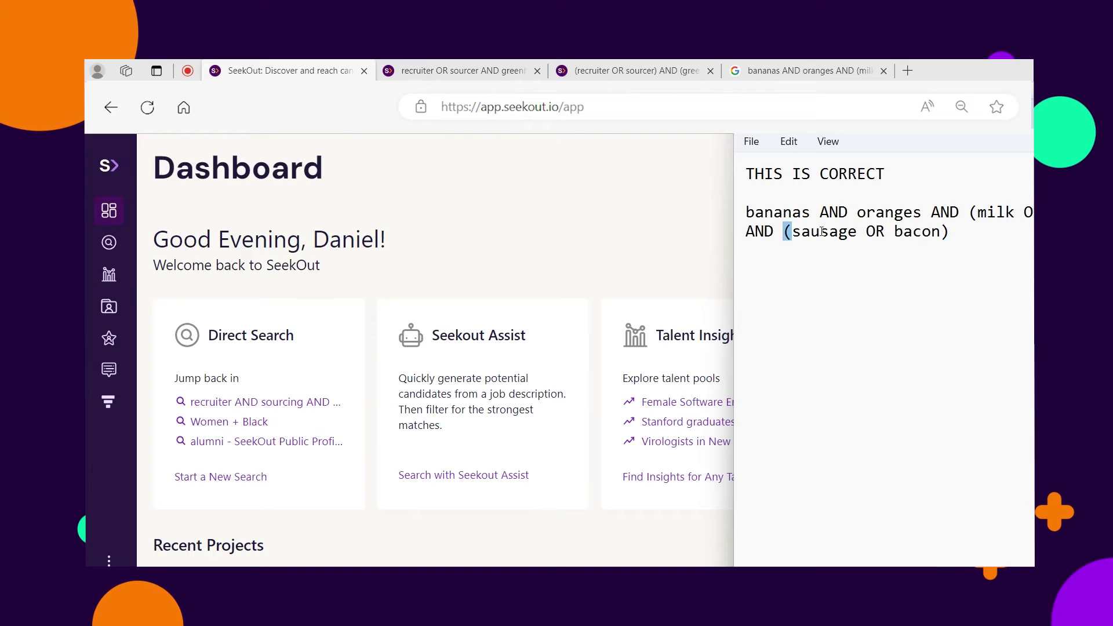
left_click_drag(952, 232, 940, 232)
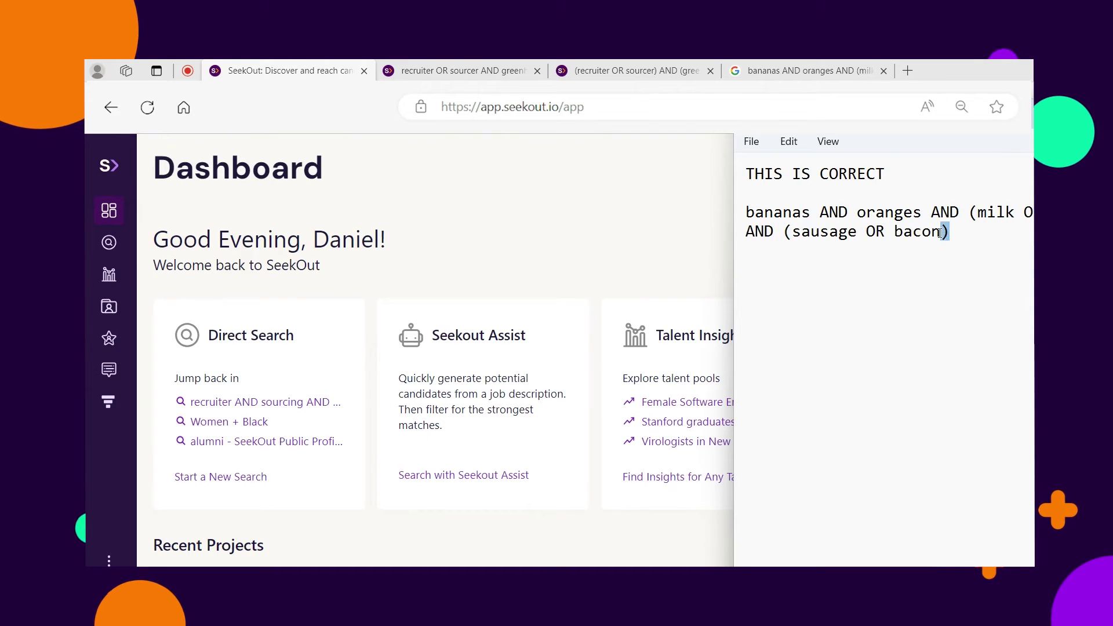
left_click(994, 242)
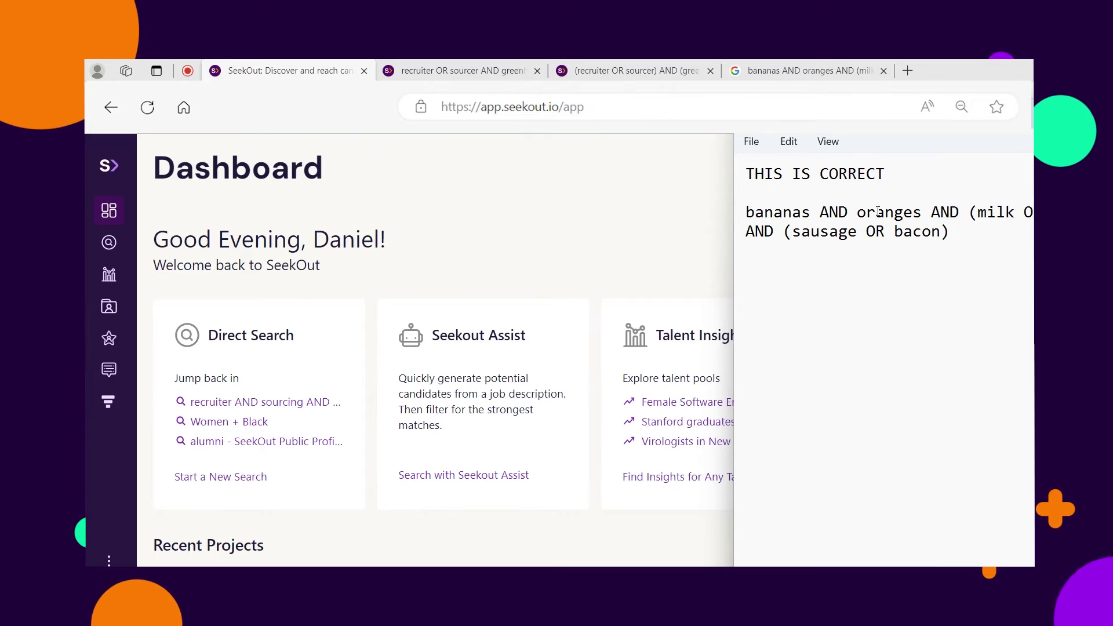
left_click_drag(978, 212, 1033, 212)
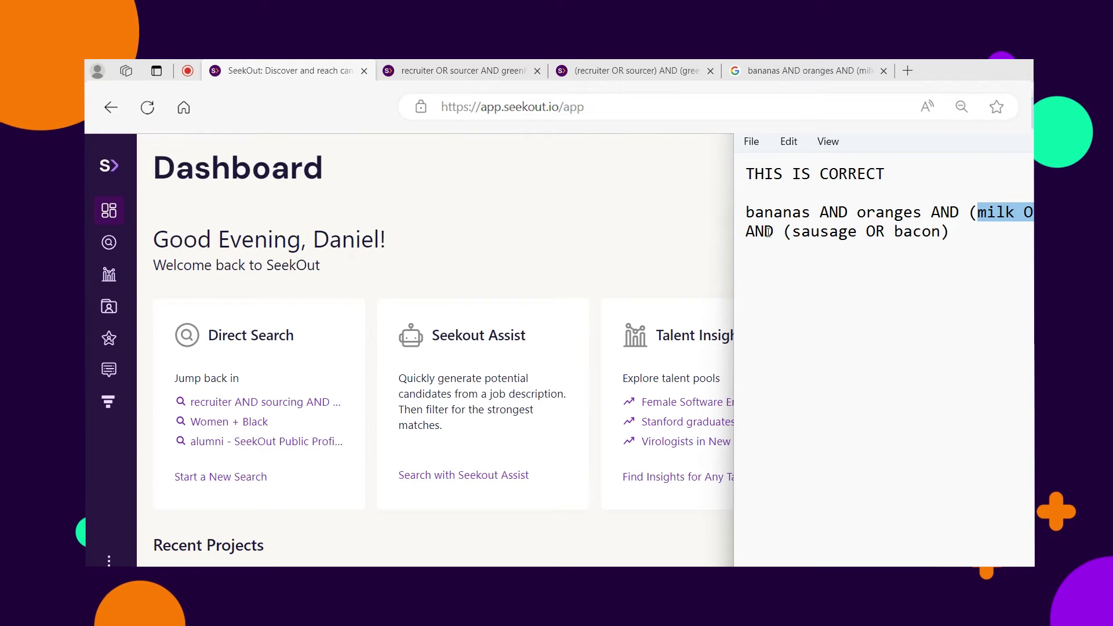
left_click_drag(792, 232, 941, 232)
left_click(940, 233)
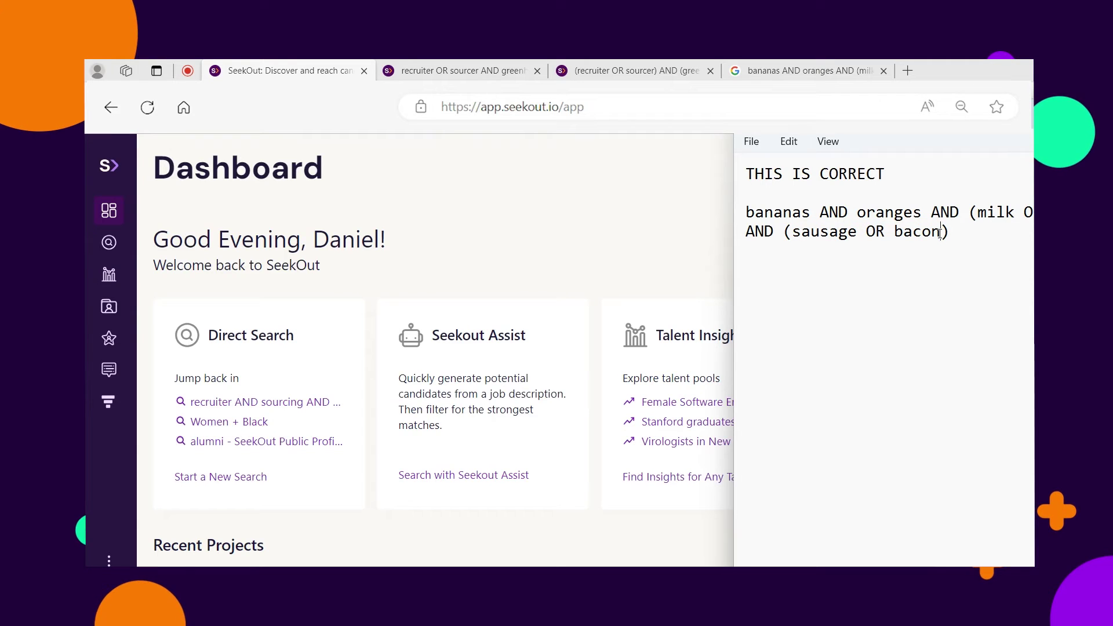
double_click(973, 215)
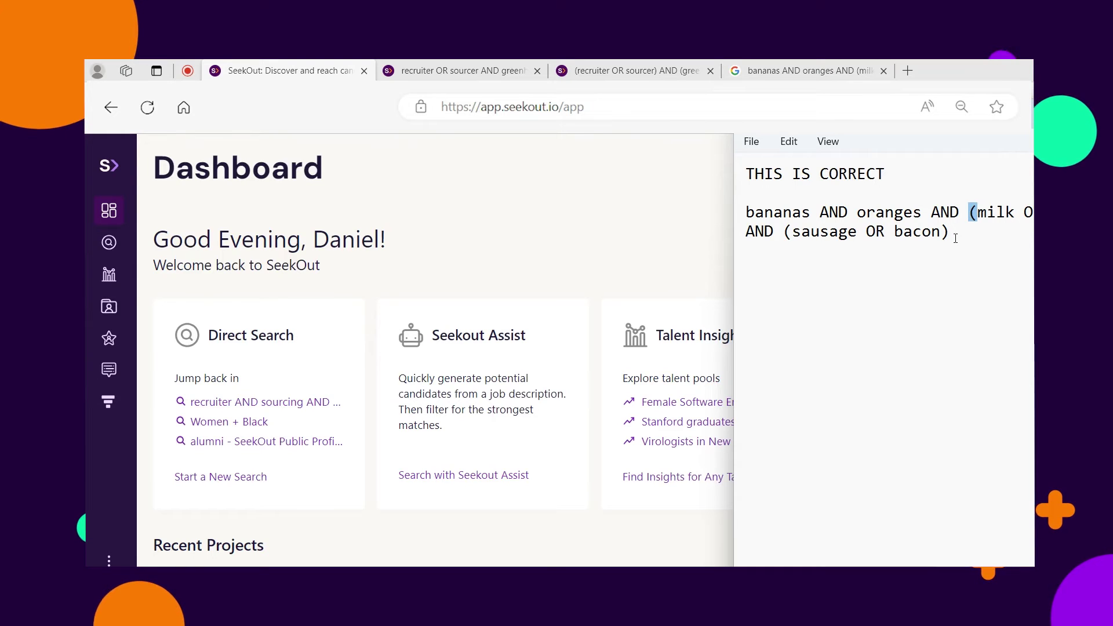
left_click(954, 234)
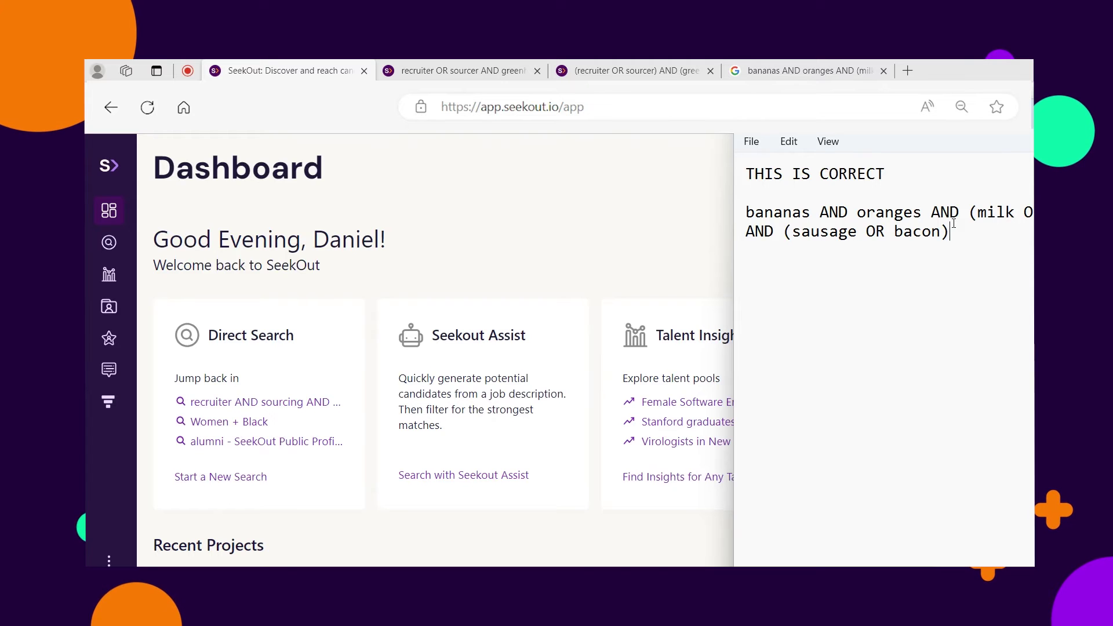
Step: Open the ungrouped recruiter-or-sourcer search in SeekOut and examine its "greenhouse OR gem OR beamery OR icims" terms
left_click(442, 67)
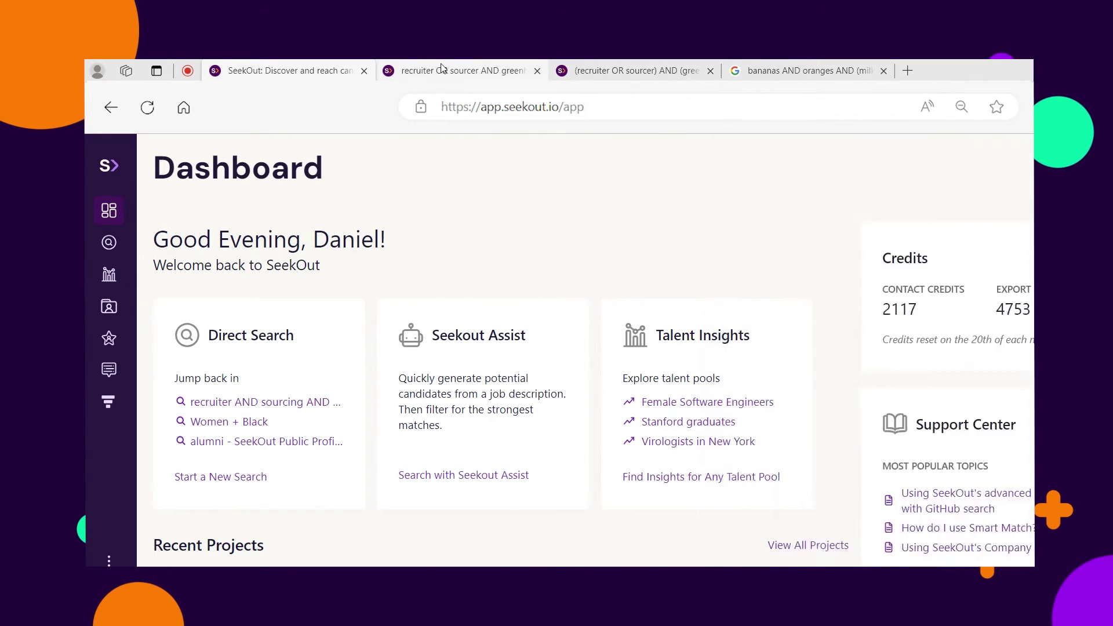
left_click(442, 68)
right_click(269, 355)
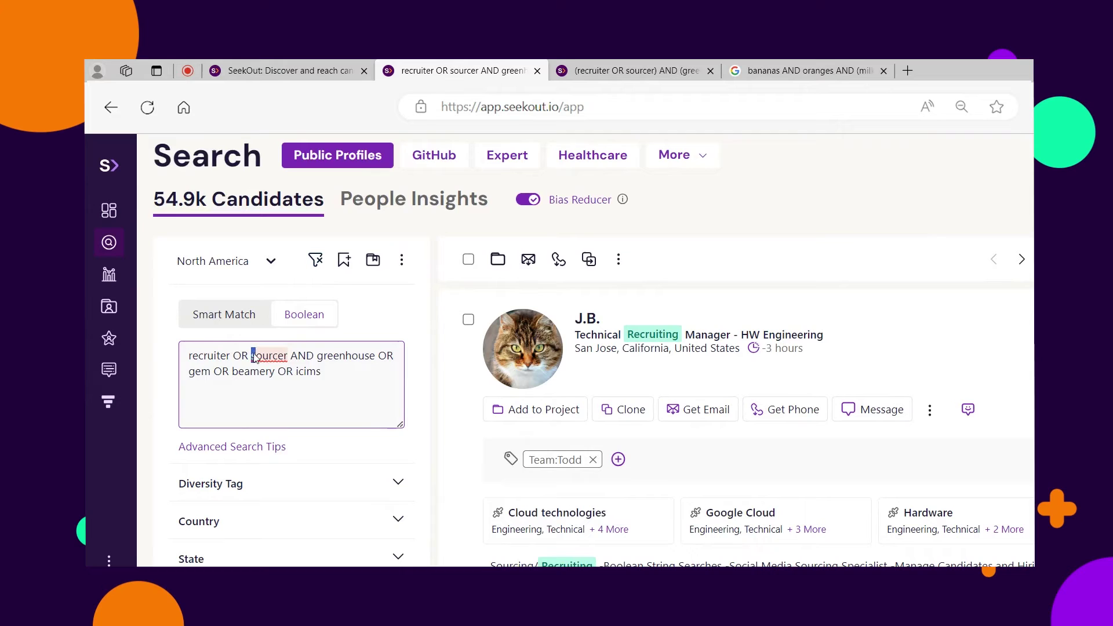
left_click(304, 355)
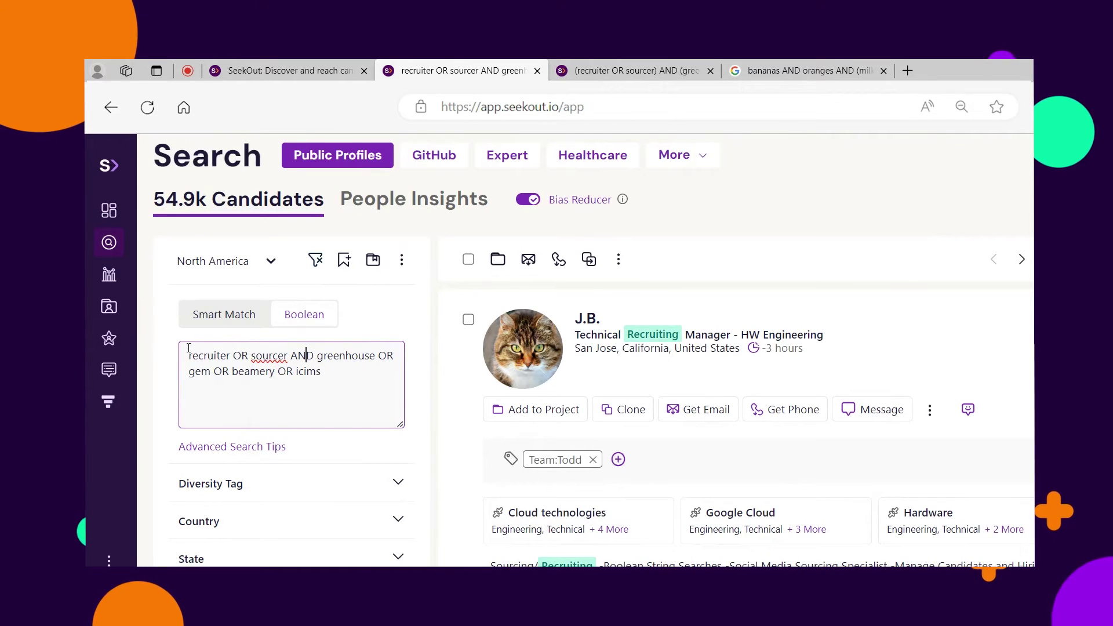
left_click_drag(188, 356, 371, 372)
left_click(318, 355)
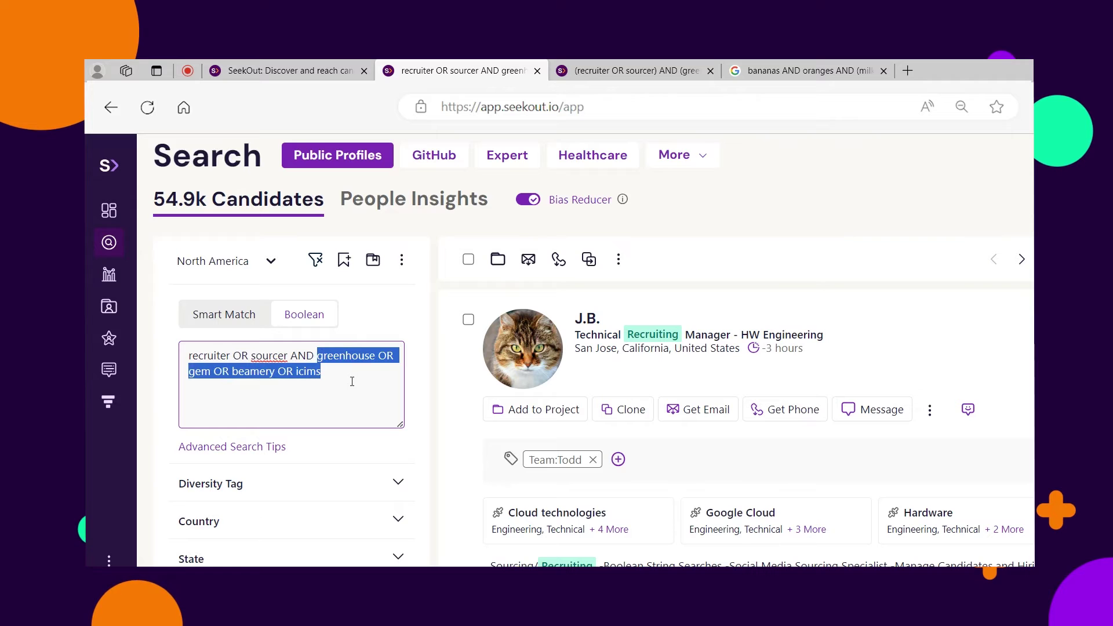
Step: Switch to the grouped search and examine its parenthesised "recruiter OR sourcer" and "greenhouse OR gem OR beamery OR icims" terms
left_click(583, 77)
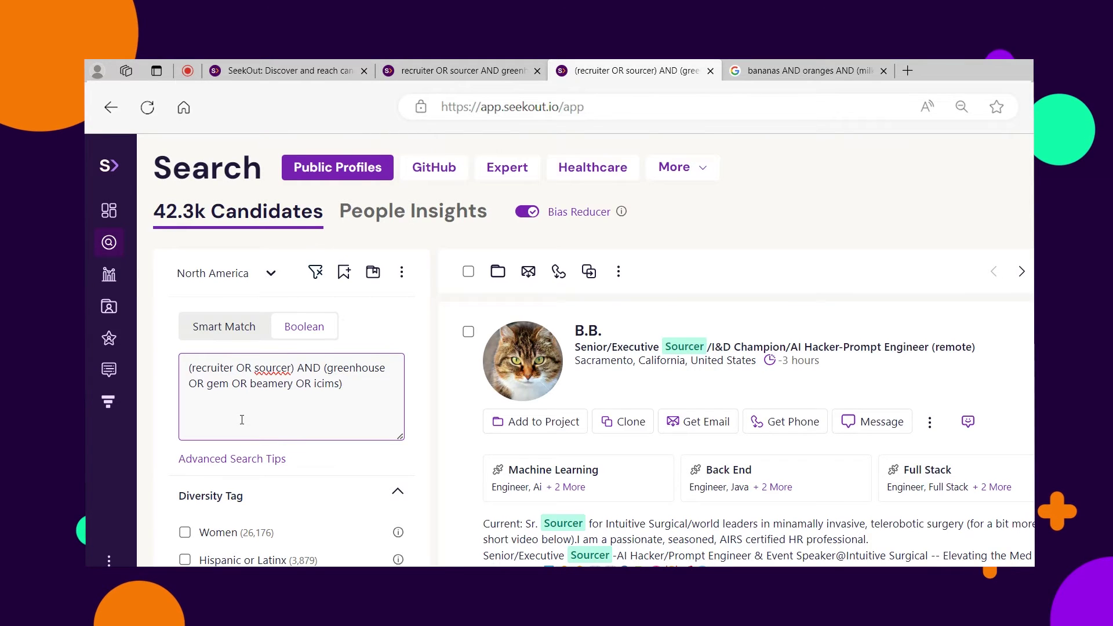
key("ctrl+plus")
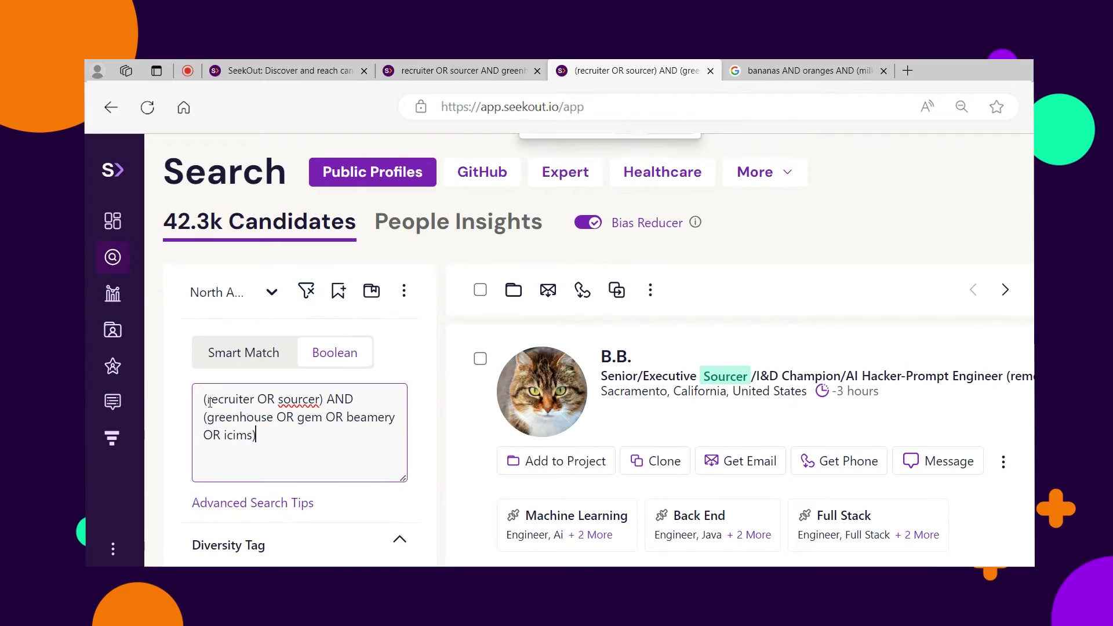
left_click_drag(207, 399, 319, 402)
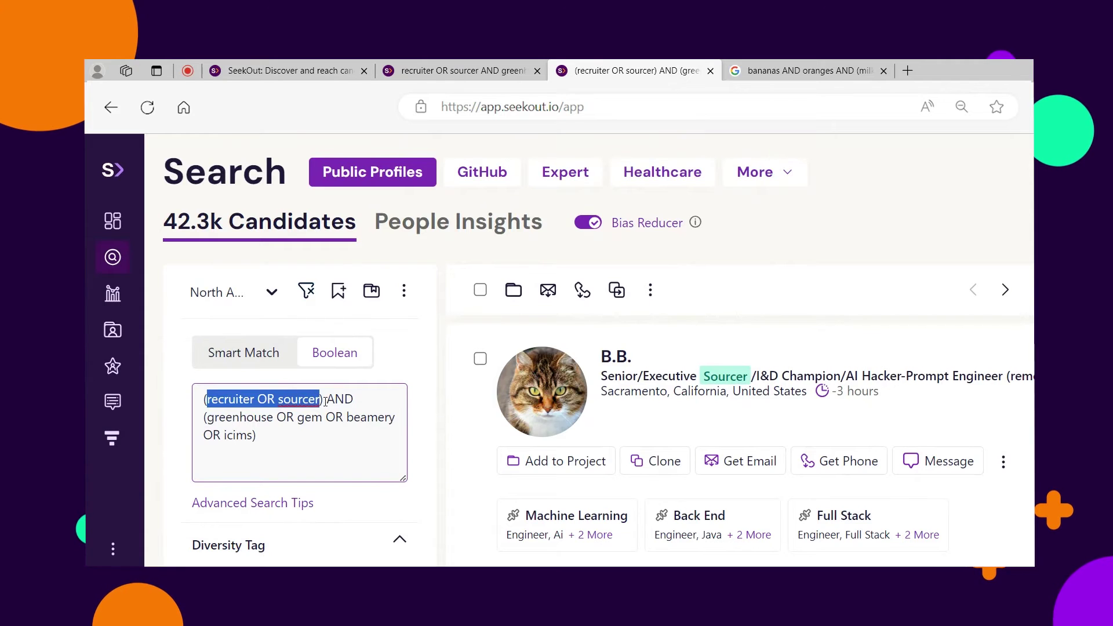
left_click(324, 401)
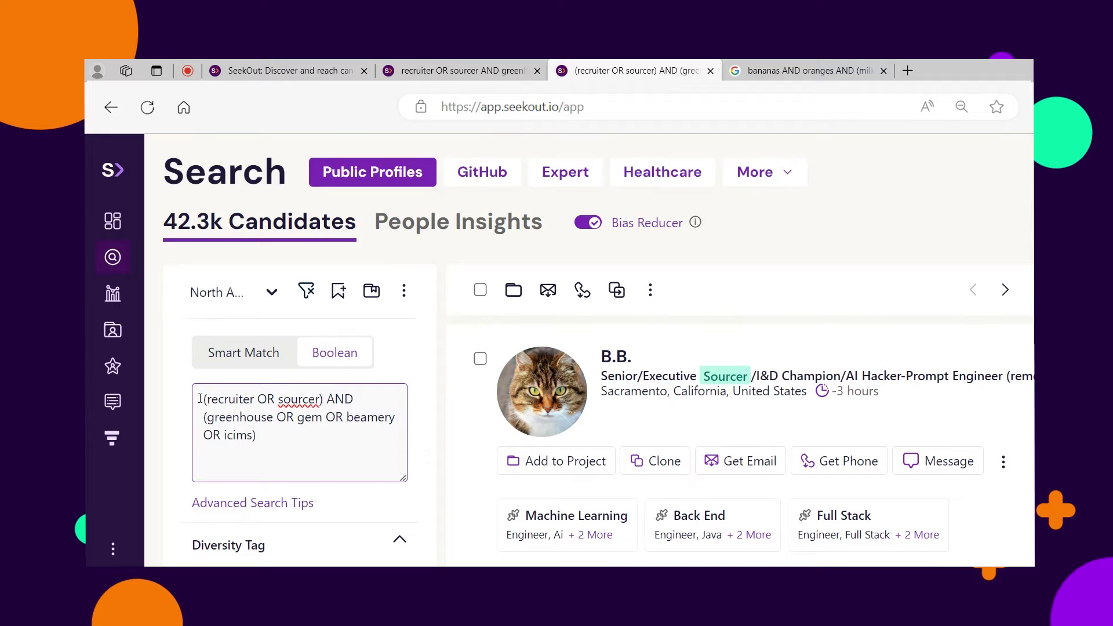
left_click_drag(206, 418, 254, 445)
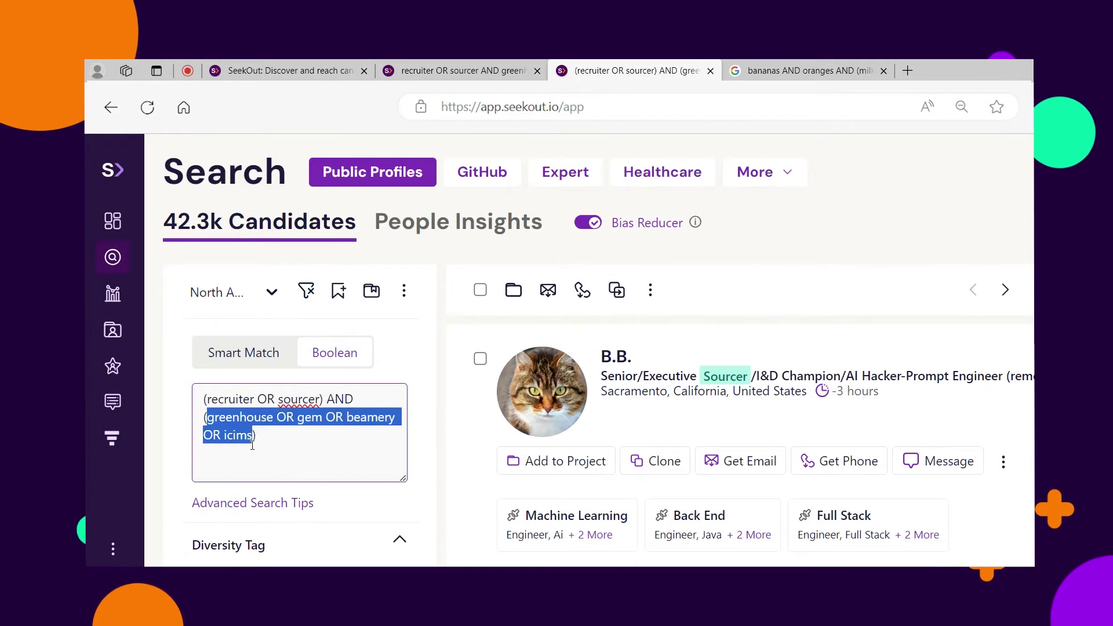
left_click(260, 435)
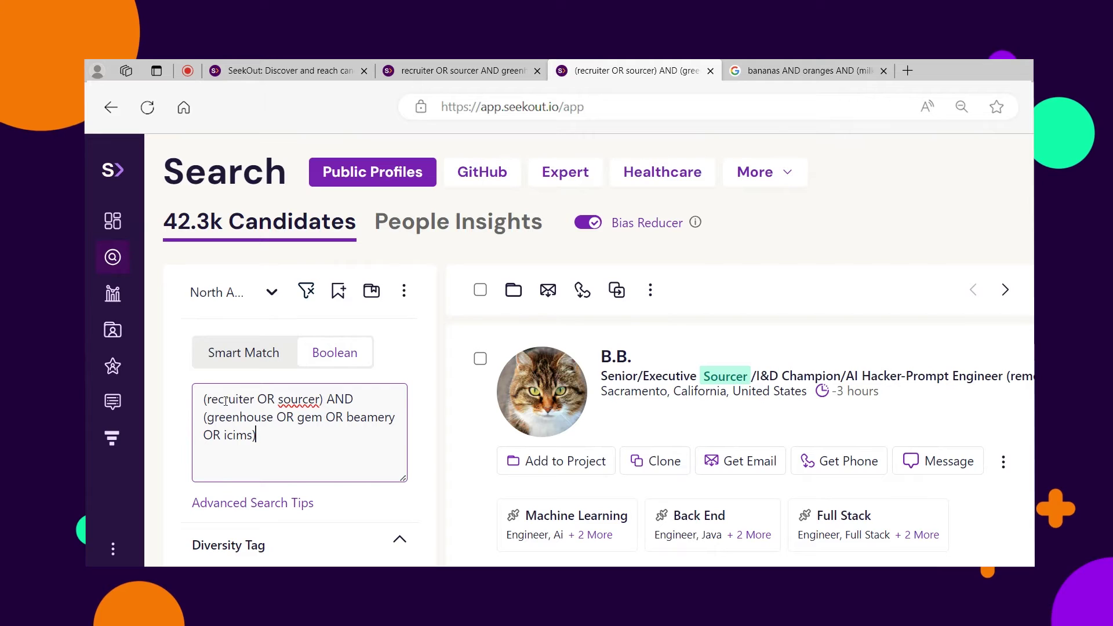
Step: Review how AND joins the two parenthesised OR groups in the Boolean query, checking the terms and parentheses of each
left_click_drag(206, 399, 321, 406)
left_click(321, 403)
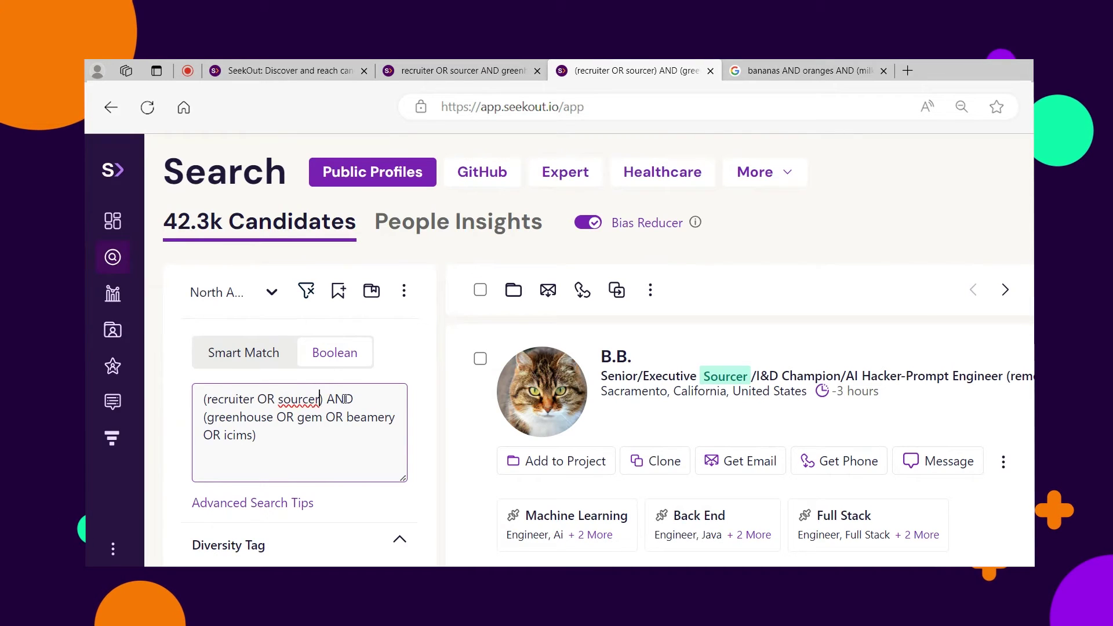
left_click_drag(322, 400, 369, 396)
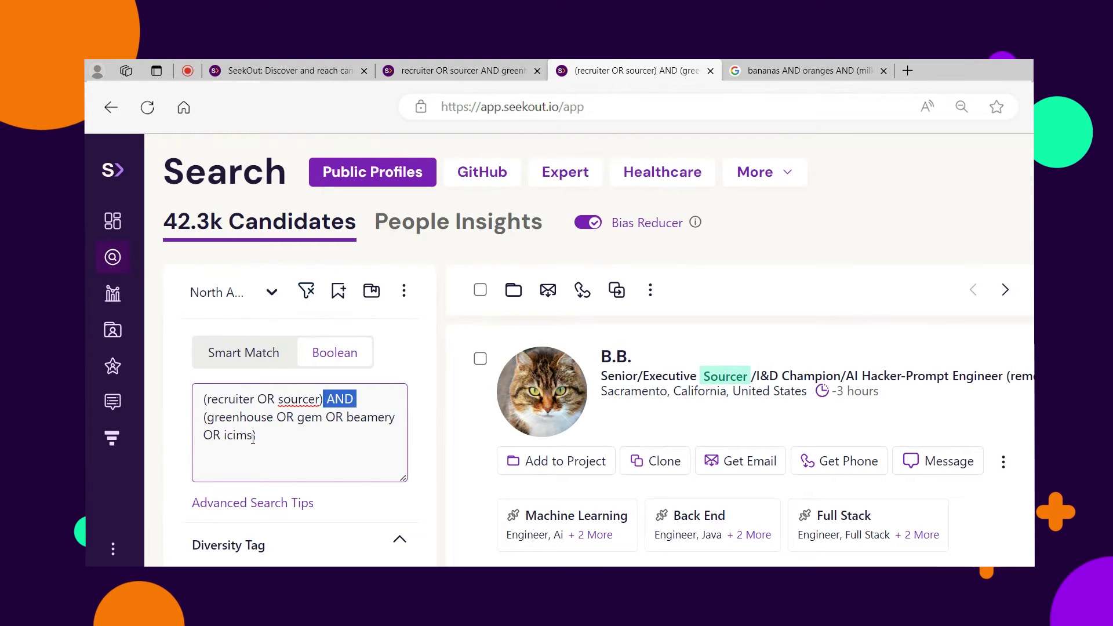
left_click_drag(254, 436, 209, 420)
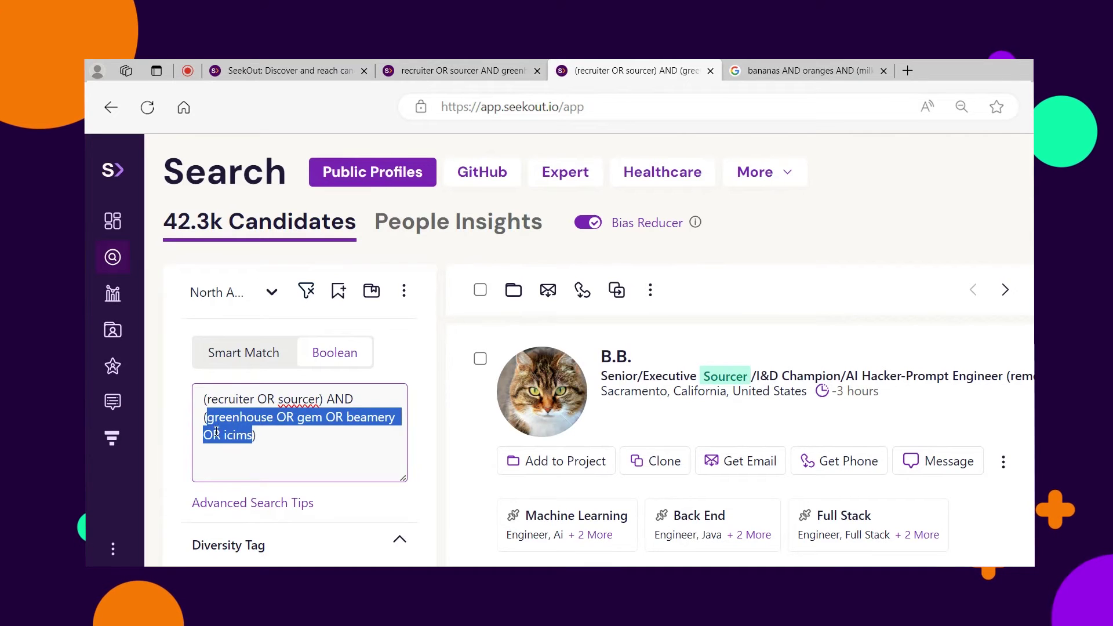
left_click(215, 429)
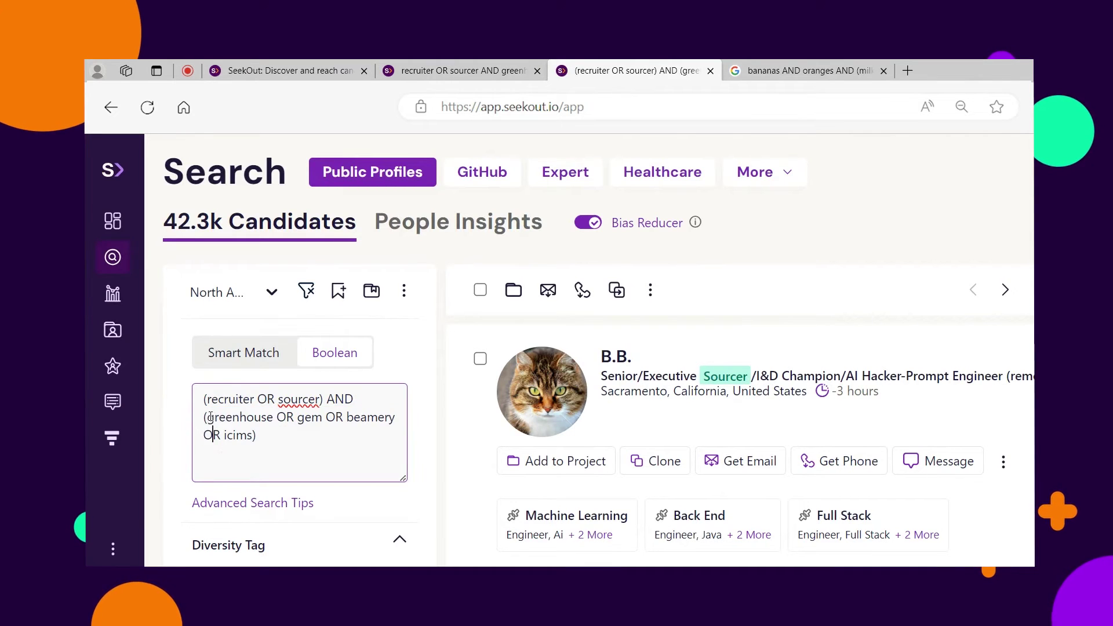
left_click_drag(207, 417, 253, 438)
left_click(253, 438)
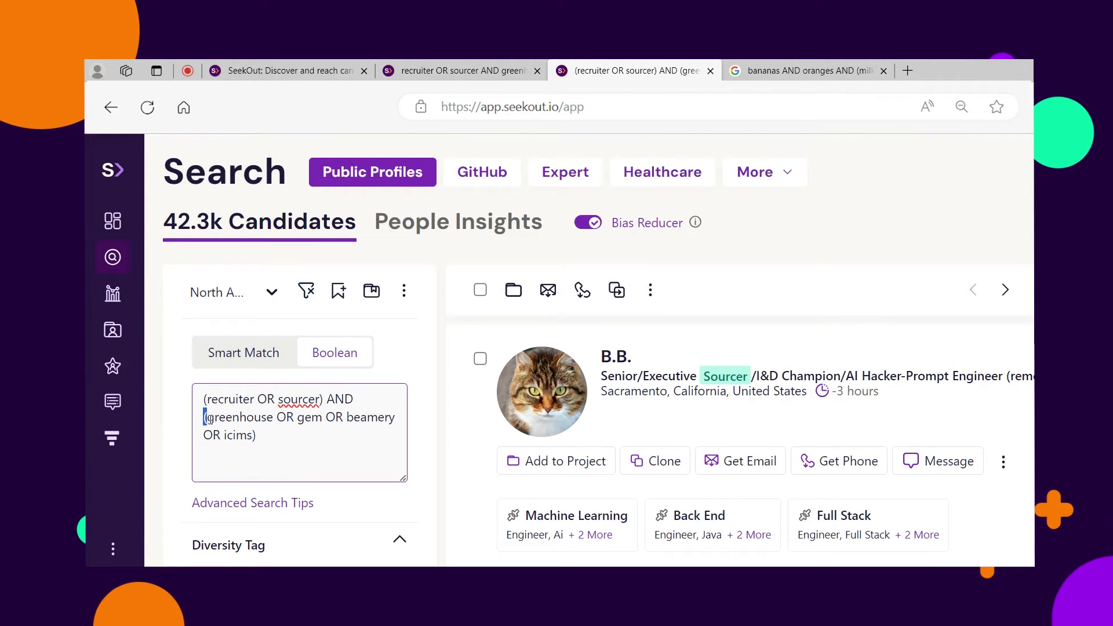
double_click(329, 399)
left_click_drag(274, 399, 261, 399)
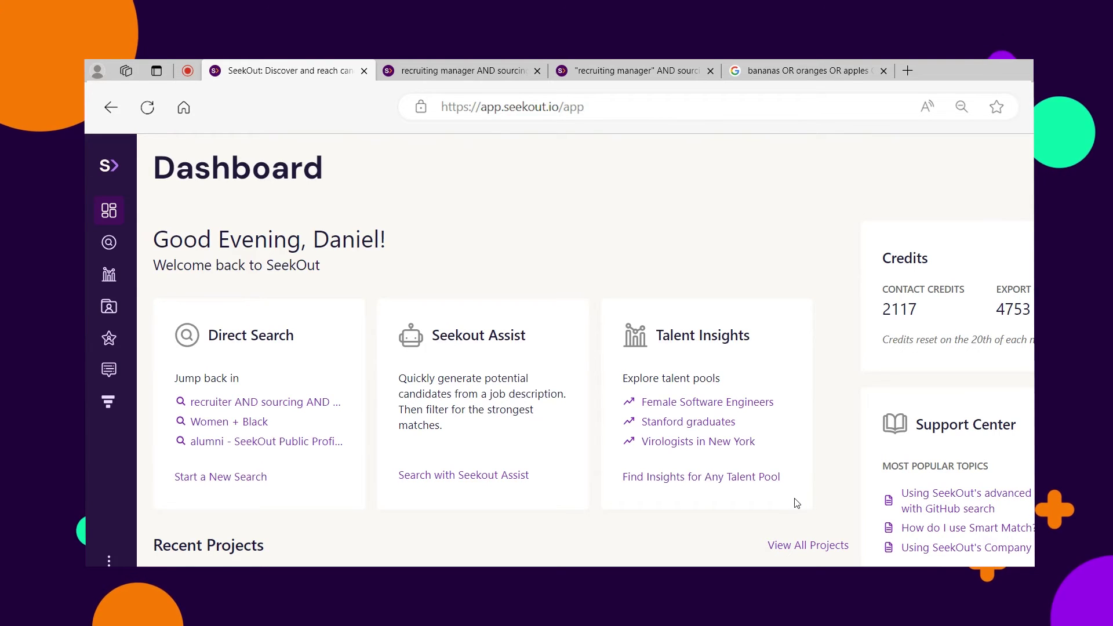
Step: Bring up the "I WANT ANY OF THESE" note and review its heading and the single-word items Bananas and Oranges
left_click(872, 557)
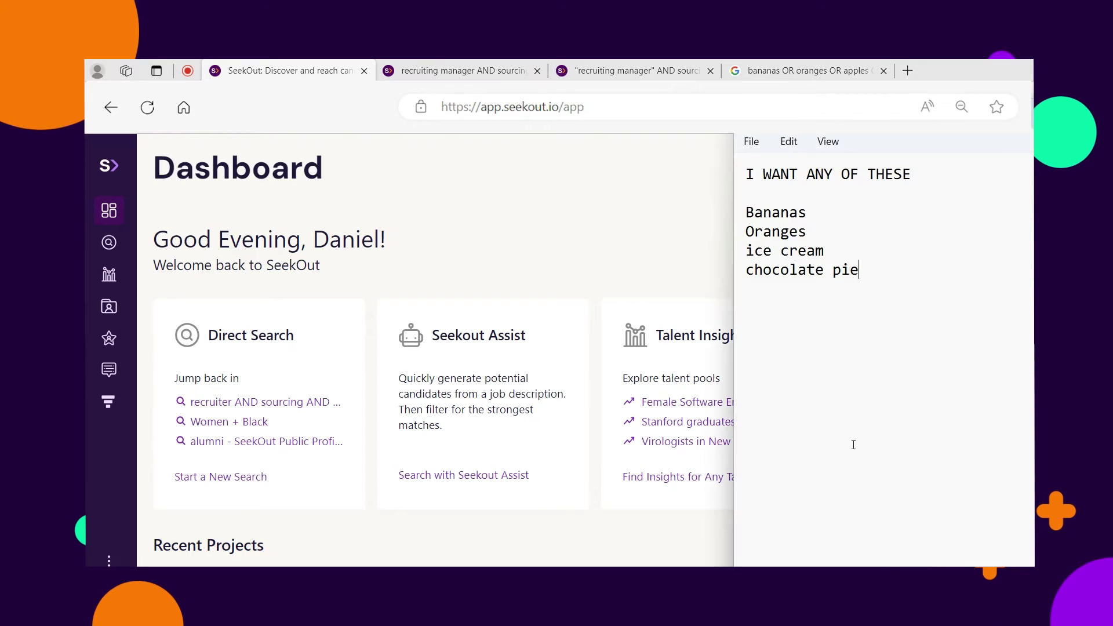
left_click(739, 180)
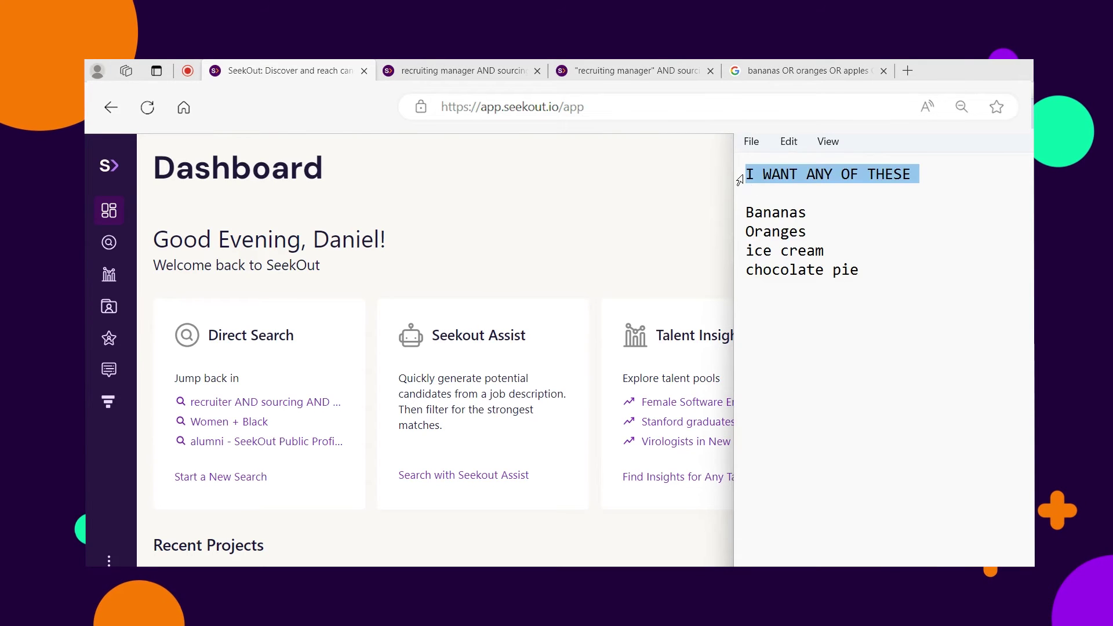
left_click(753, 190)
left_click_drag(748, 213, 806, 231)
left_click(807, 232)
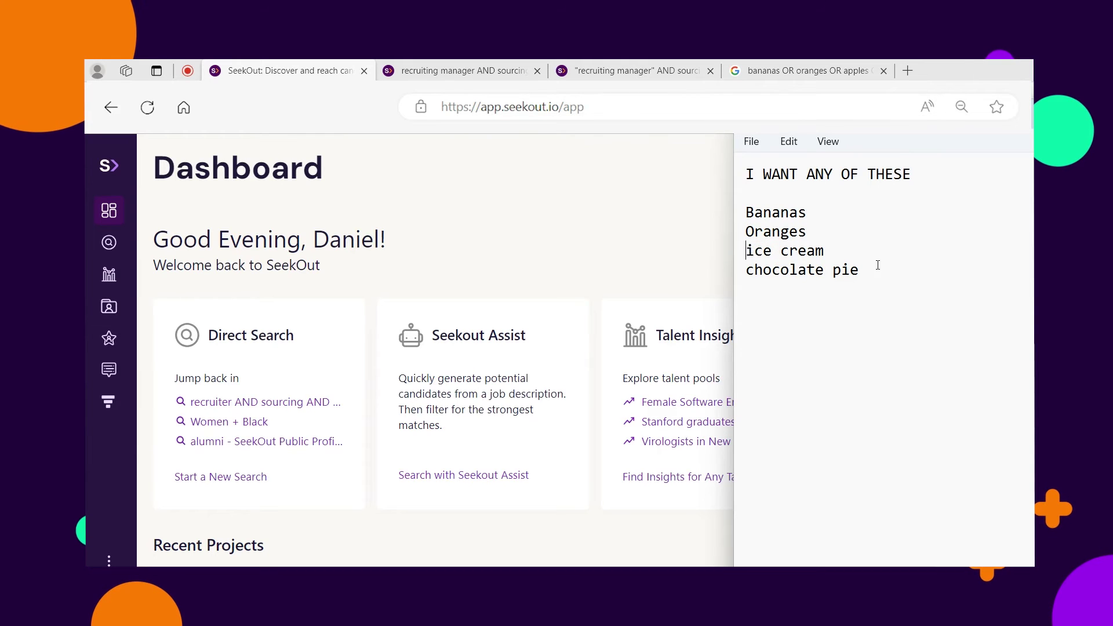
left_click_drag(874, 267, 775, 235)
left_click(750, 218)
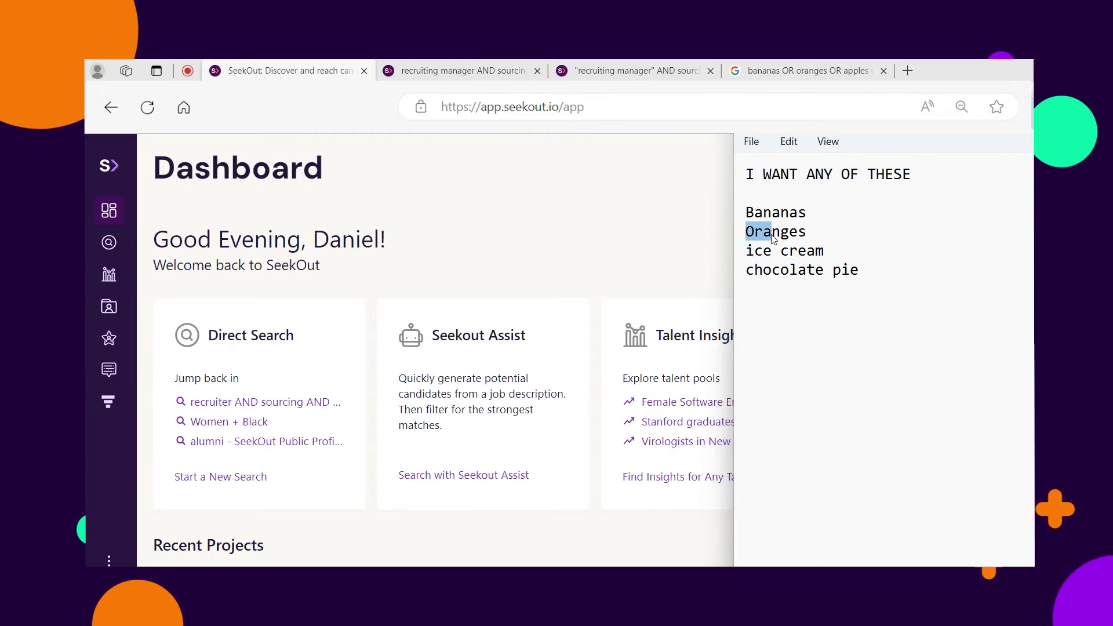
left_click(773, 232)
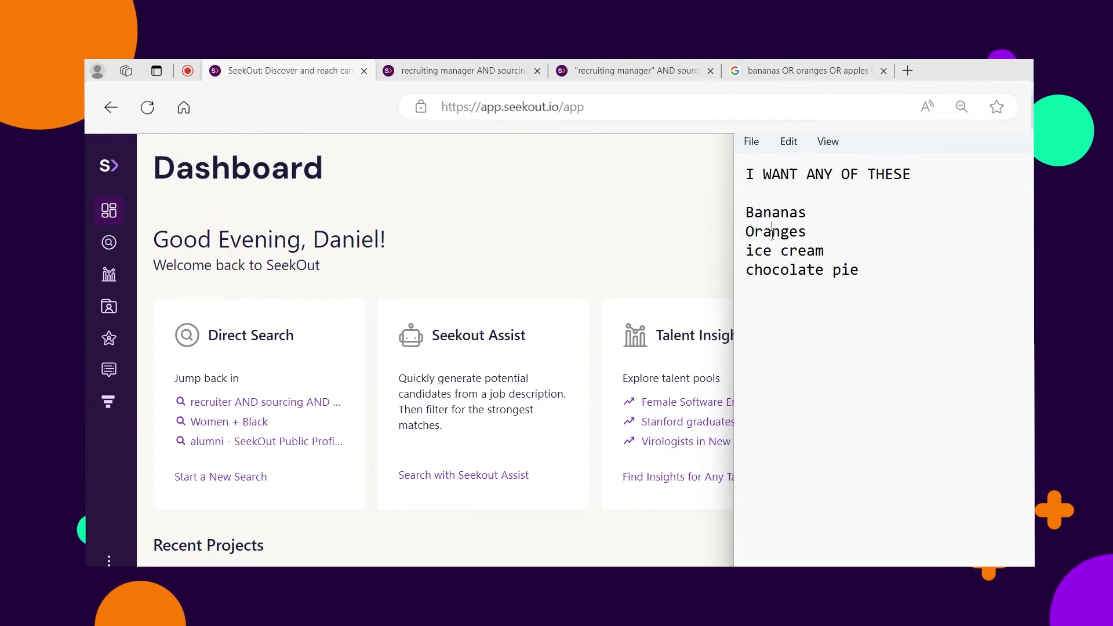
Step: Examine the two-word items "ice cream" and "chocolate pie" in the note
left_click(770, 308)
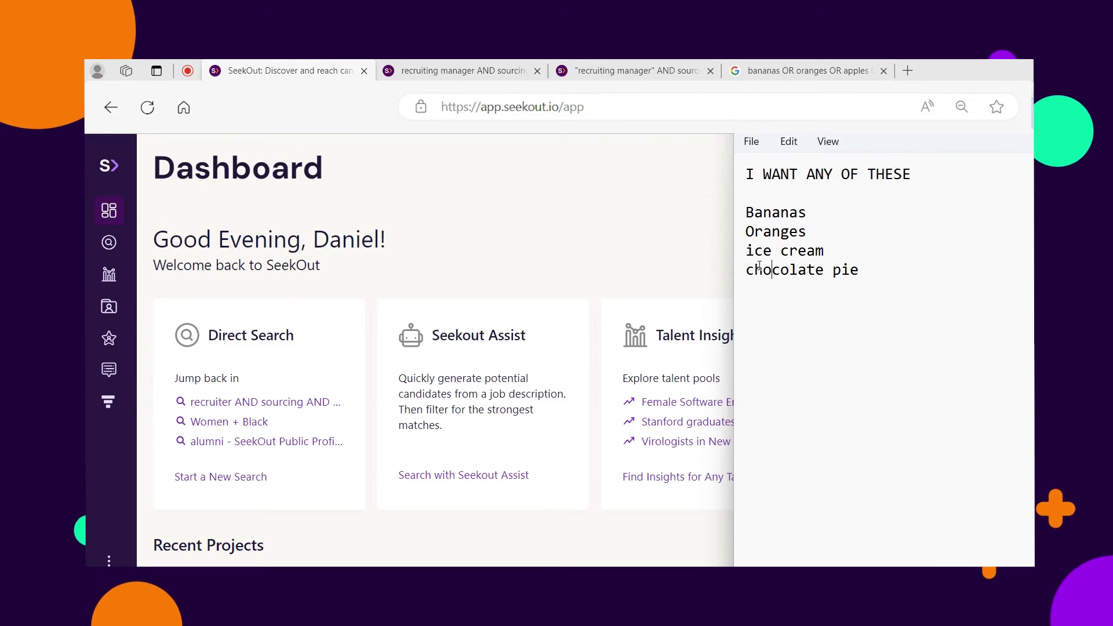
mouse_move(746, 249)
left_mouse_down()
mouse_move(864, 243)
mouse_move(746, 268)
left_mouse_up()
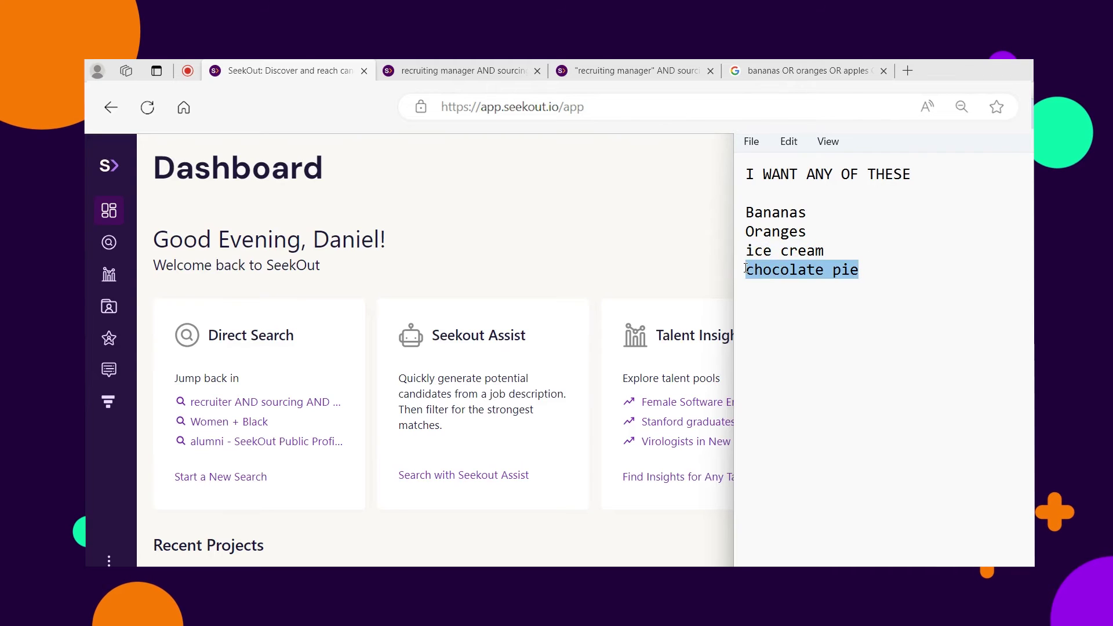
left_click(830, 253)
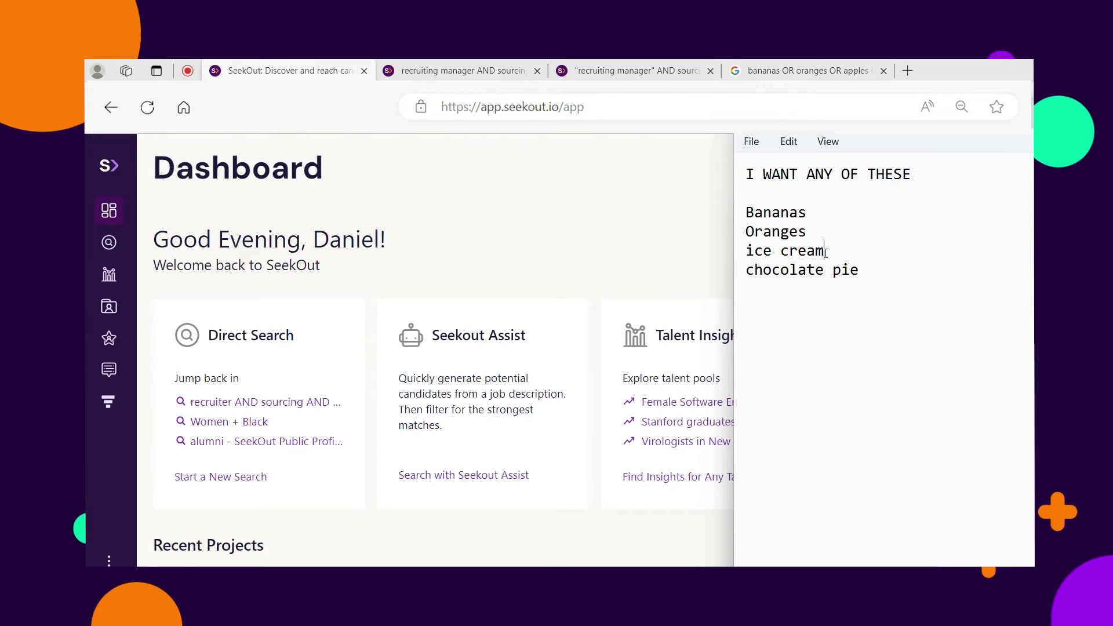
left_click(748, 251)
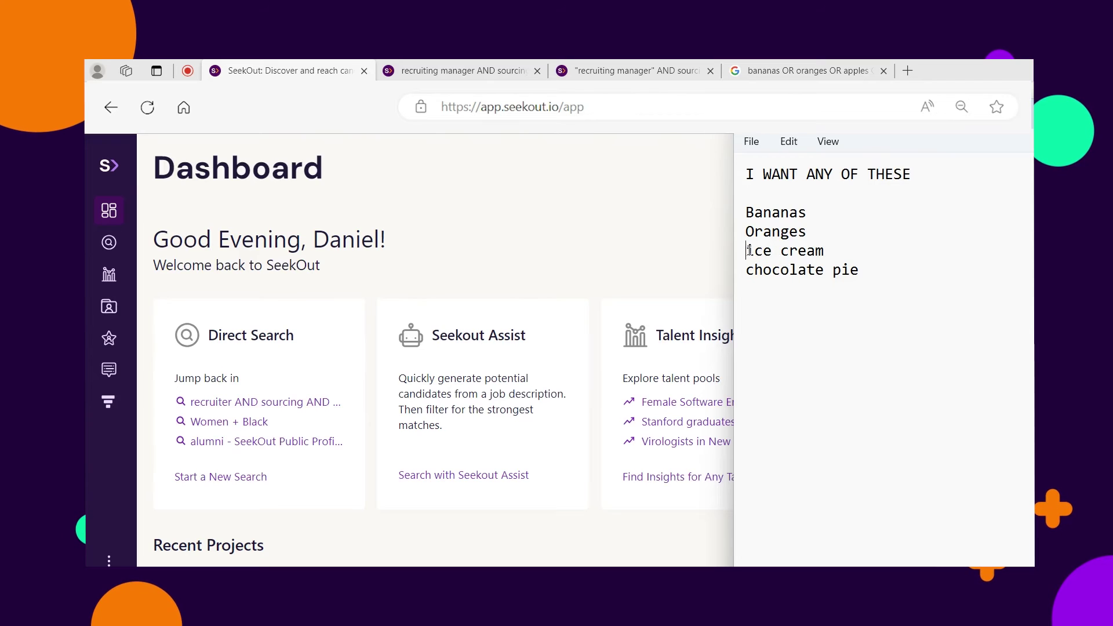
Step: Enclose the two-word items "ice cream" and "chocolate pie" in quotation marks in the note
type("\"")
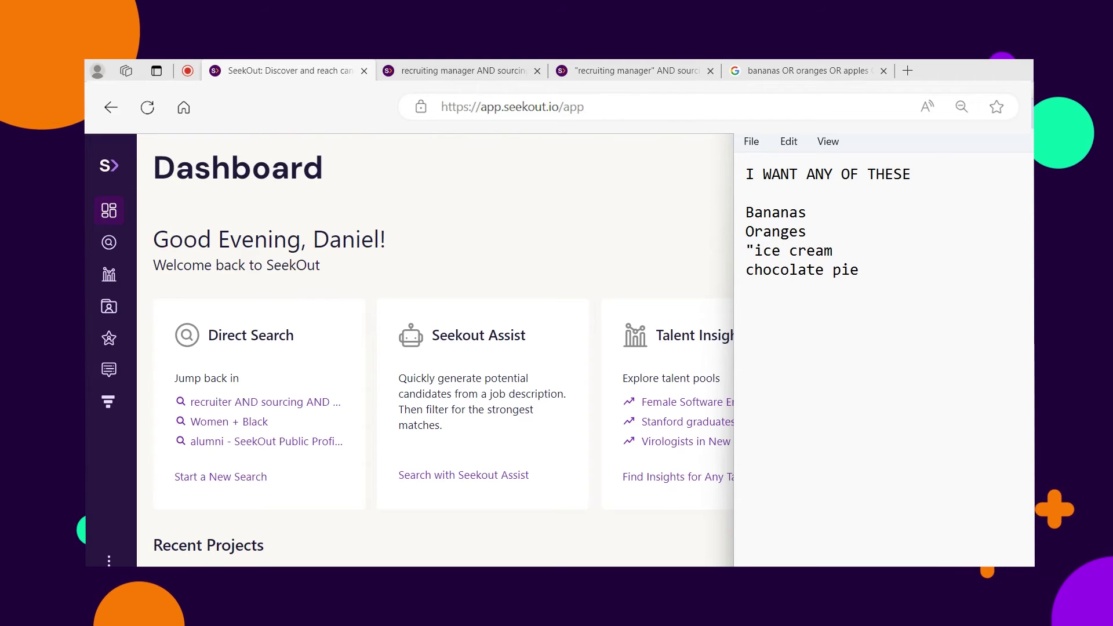
type("\"")
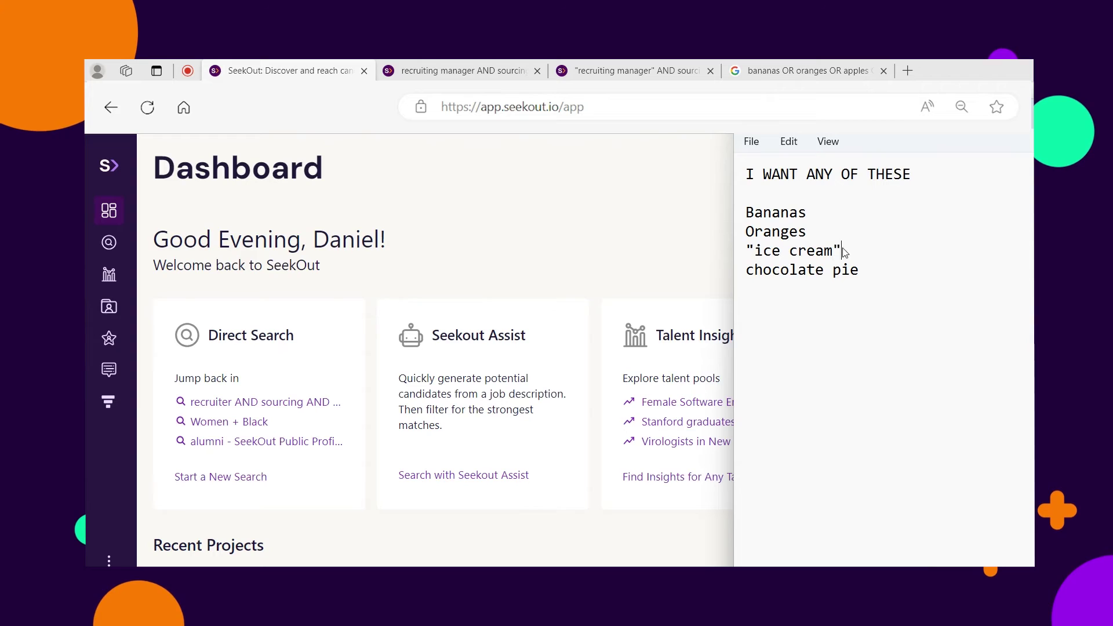
left_click(746, 270)
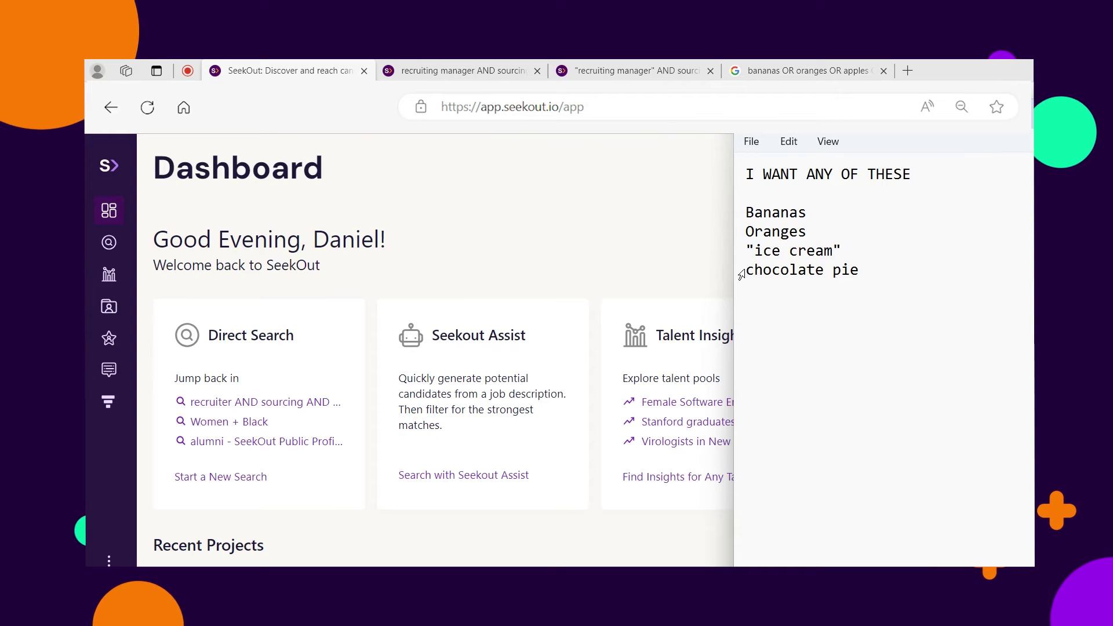
type("\"")
left_click(866, 273)
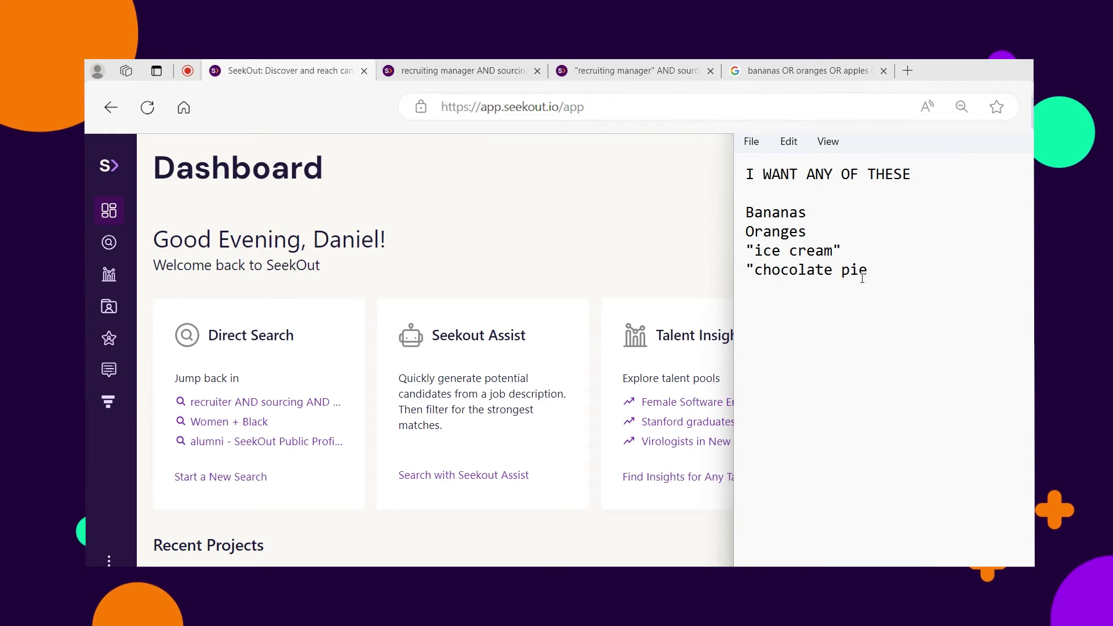
type("\"")
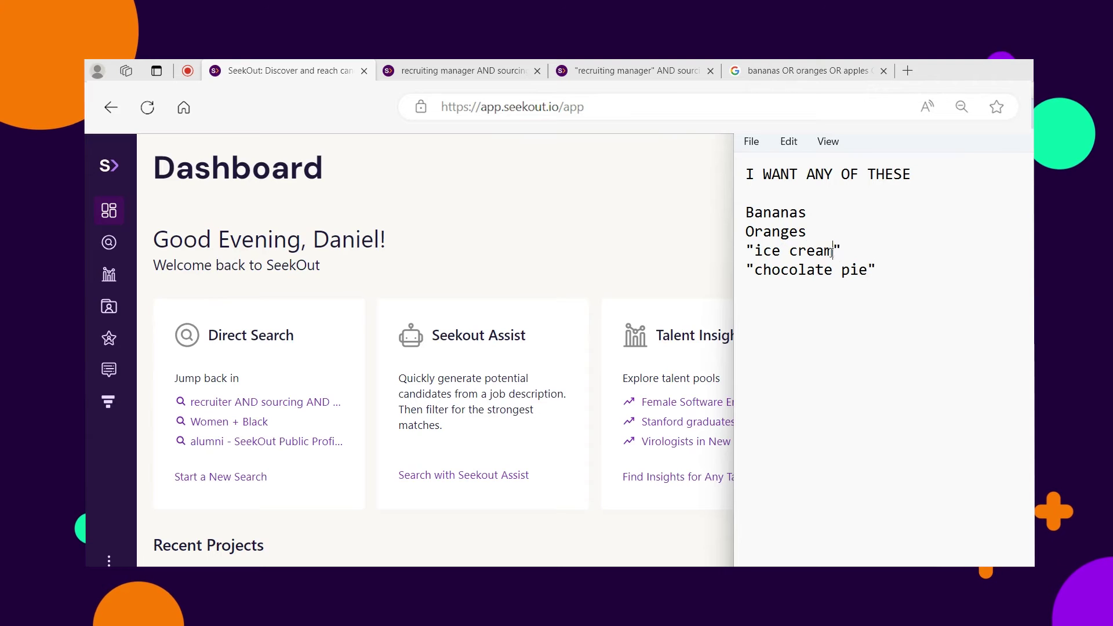
Step: Examine the quoted phrase "ice cream" as a whole, its second word, and the "chocolate pie" line below it
left_click_drag(835, 251, 757, 255)
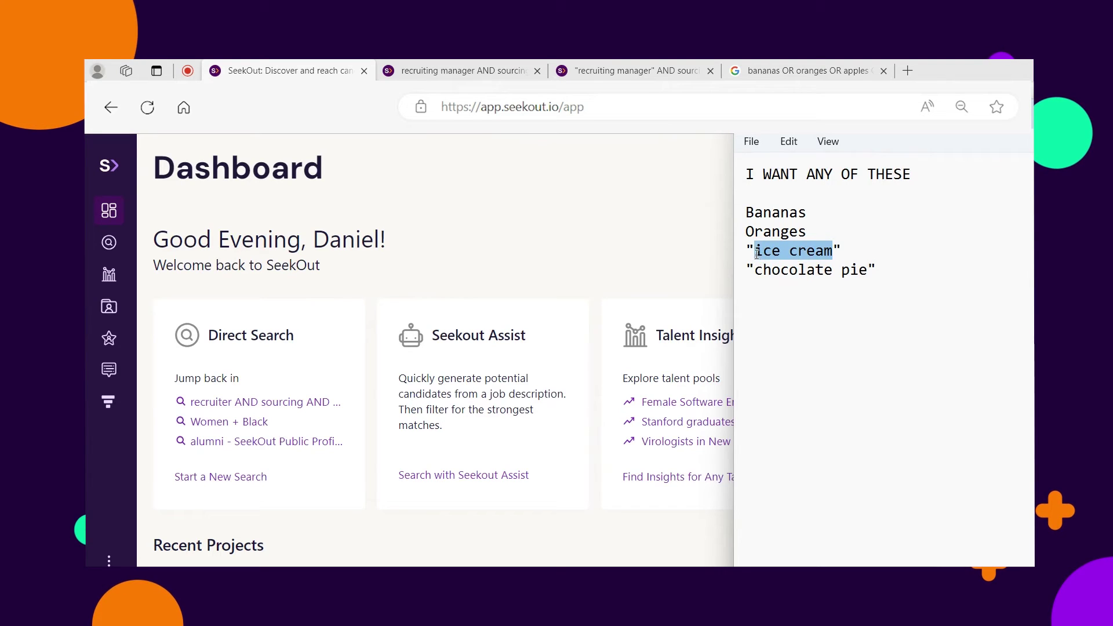
left_click(757, 255)
left_click_drag(789, 251, 836, 251)
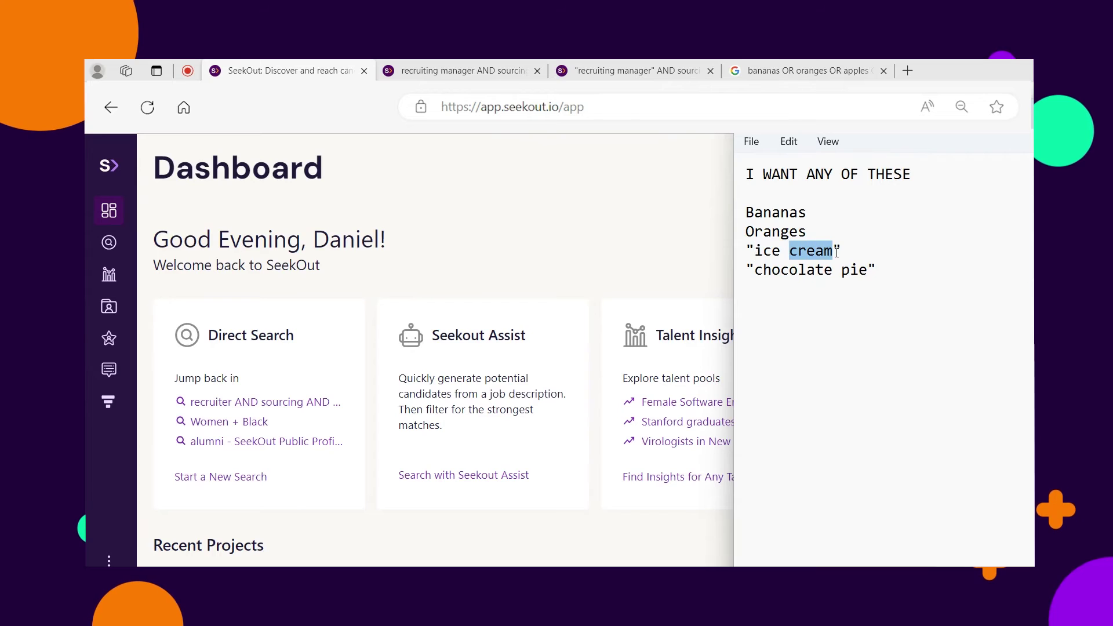
left_click(780, 270)
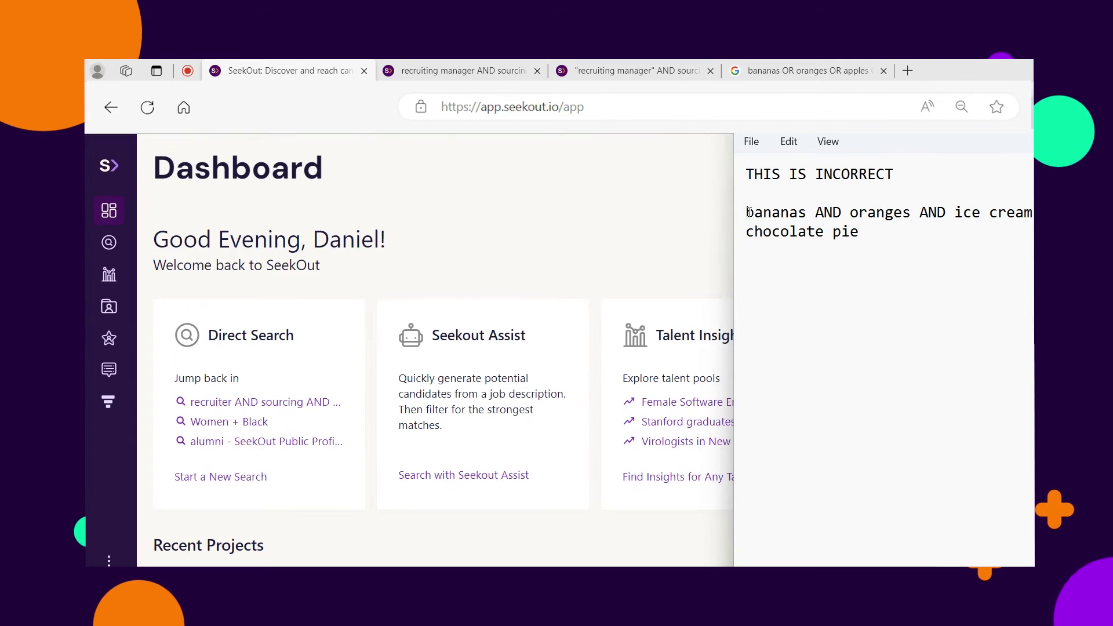
Step: Review the "THIS IS INCORRECT" note, checking the AND string with unquoted ice cream and chocolate pie
left_click_drag(745, 212, 1033, 215)
left_click_drag(858, 231, 745, 231)
left_click(956, 213)
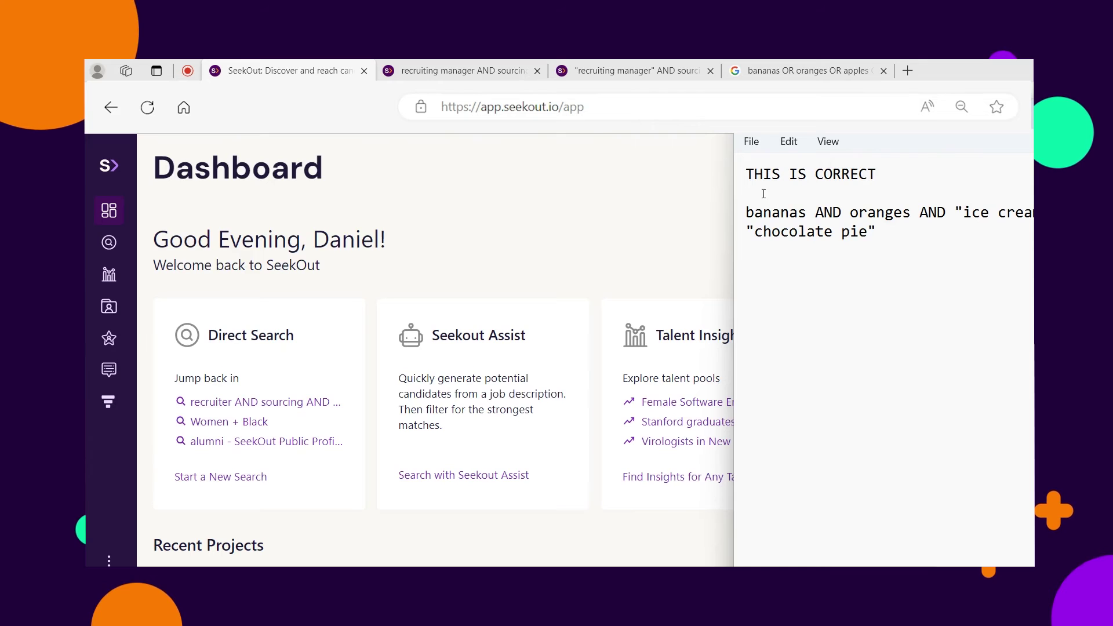
Step: Bring up the "THIS IS CORRECT" note and review its heading, the single words bananas and oranges, and the phrase ice cream
left_click_drag(753, 174, 877, 174)
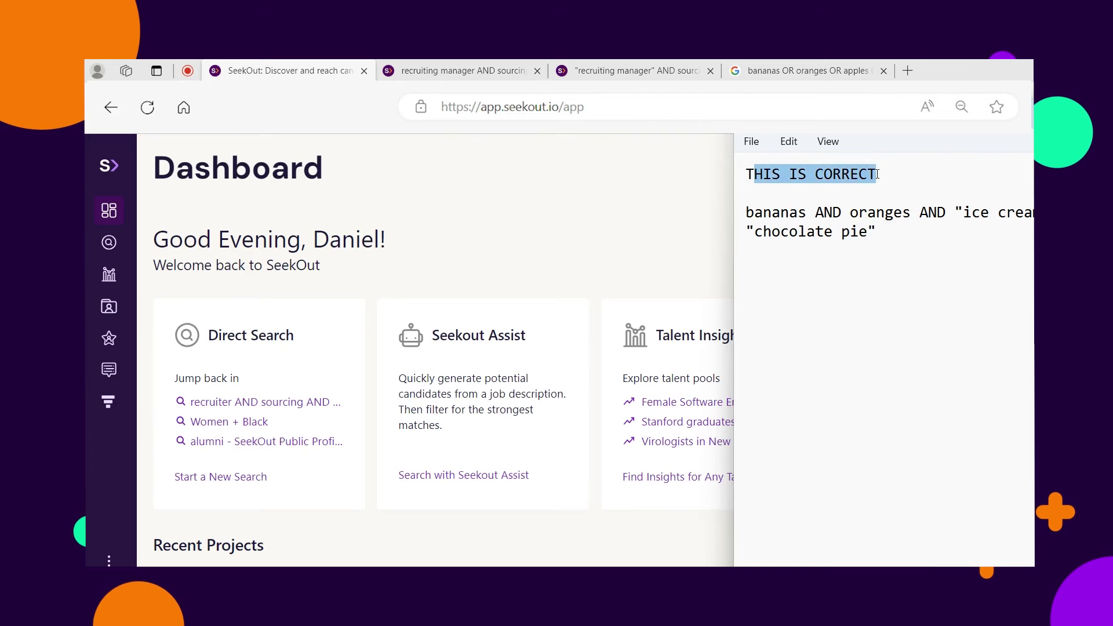
left_click(791, 211)
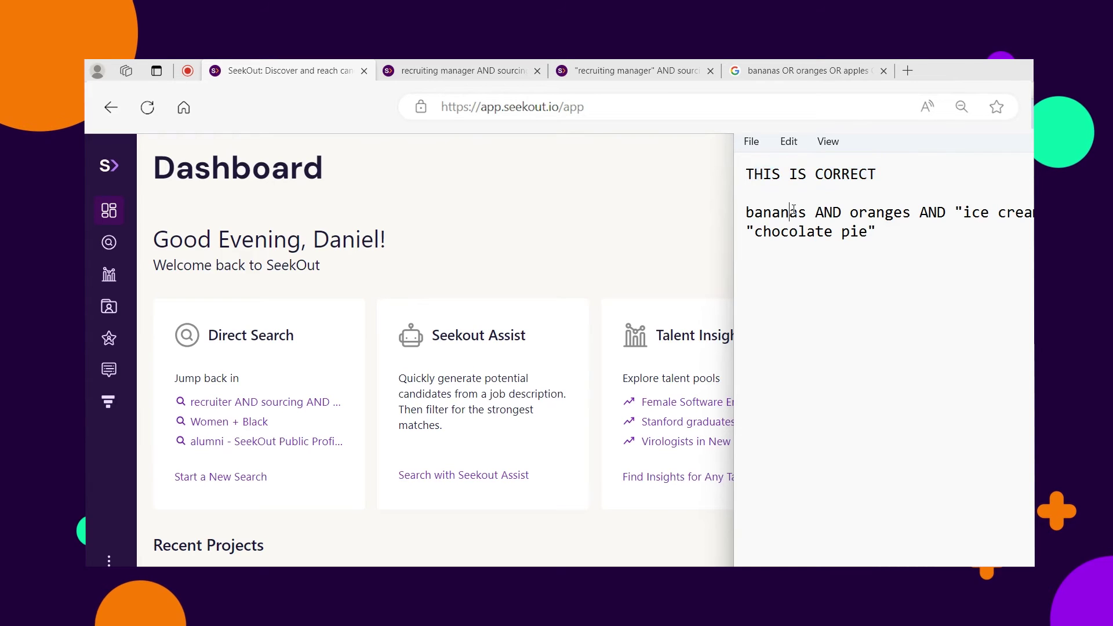
left_click(856, 213)
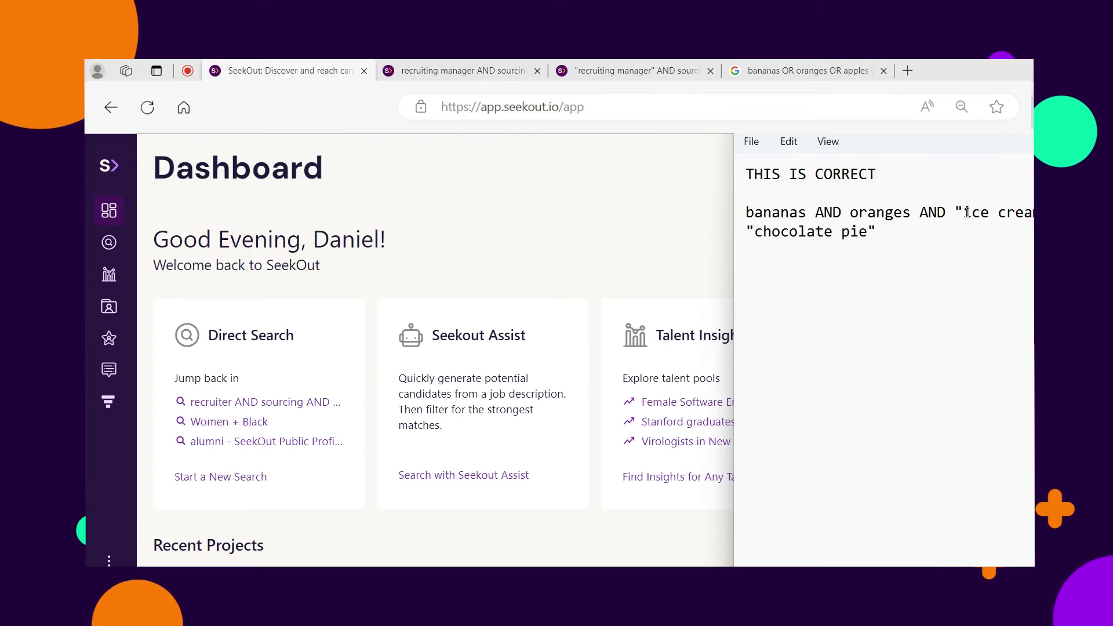
left_click_drag(962, 212, 1037, 213)
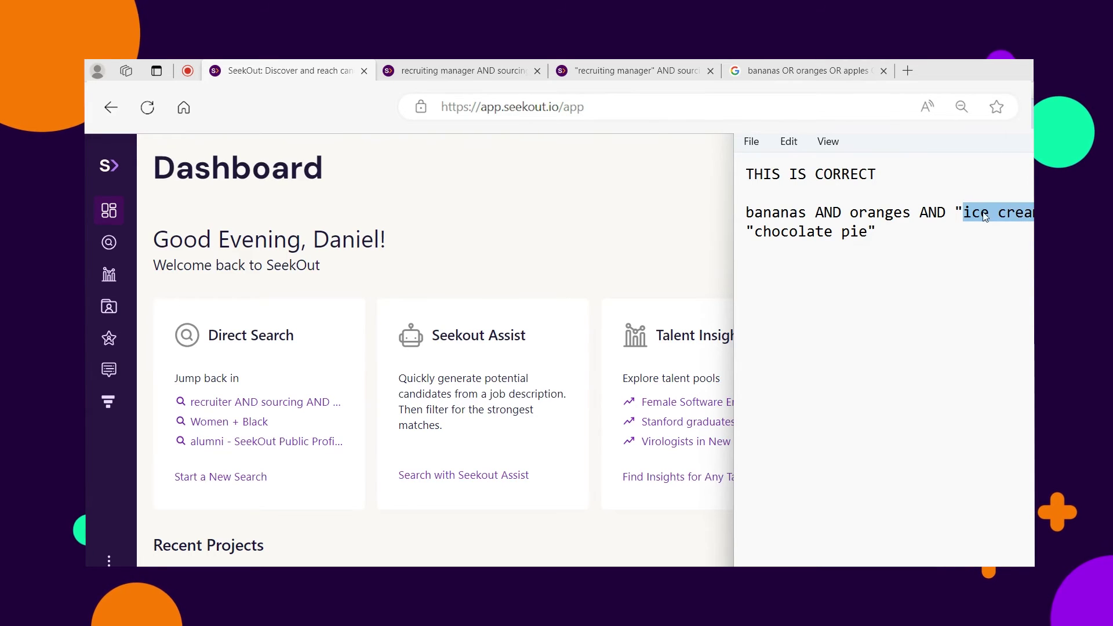
Step: Examine the quotation marks around "ice cream" and "chocolate pie" in the correct AND string
left_click(955, 212)
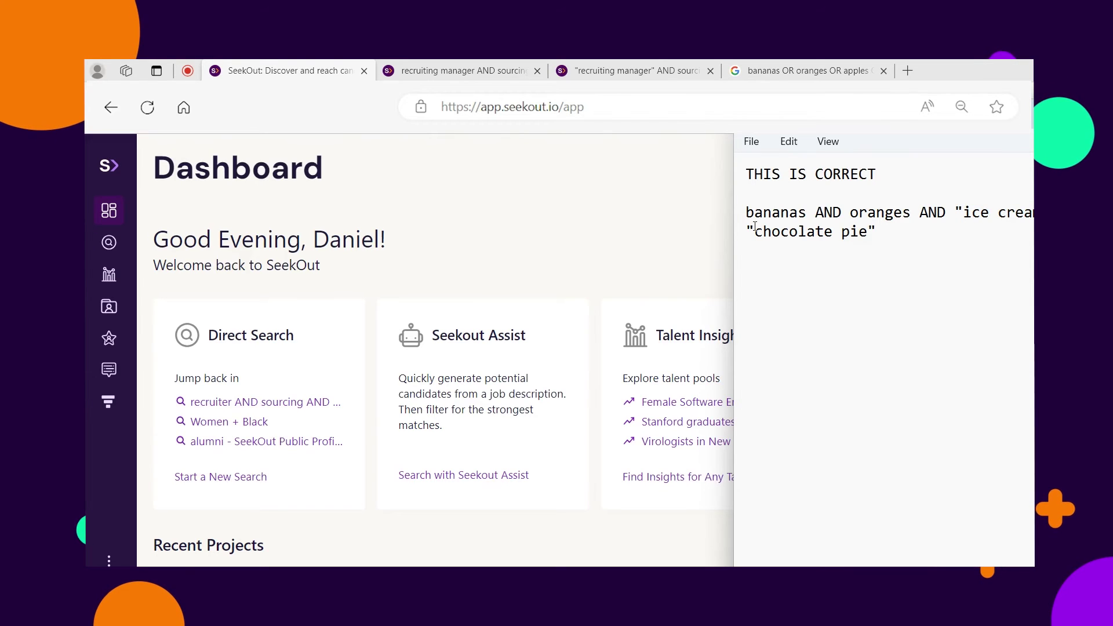
left_click_drag(755, 228, 749, 226)
left_click_drag(877, 233, 870, 232)
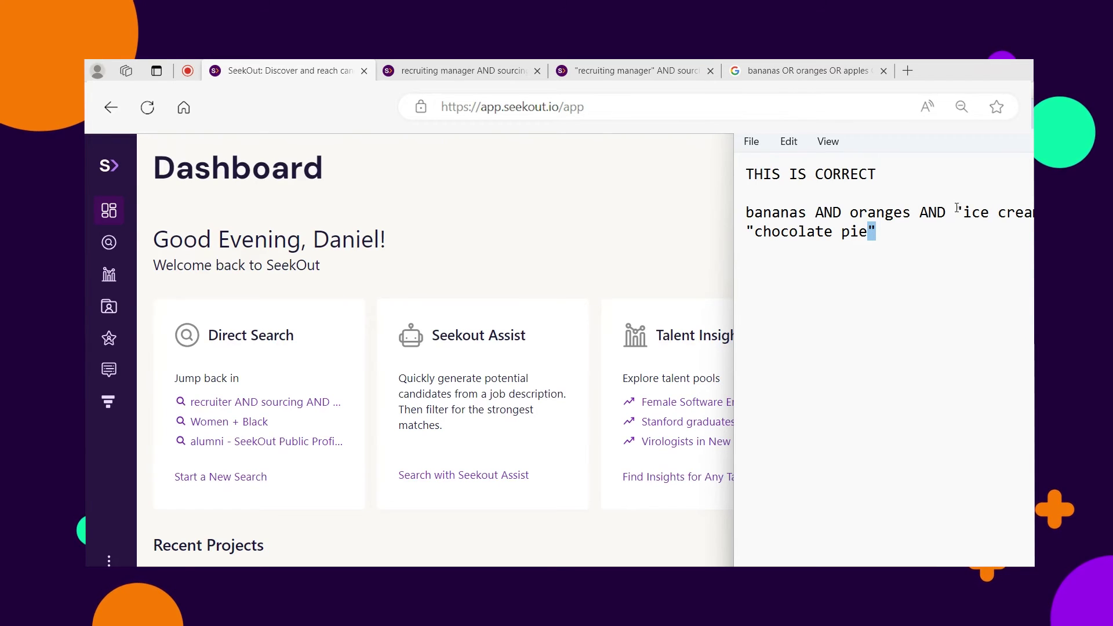
left_click_drag(955, 212, 1031, 214)
left_click_drag(878, 232, 745, 232)
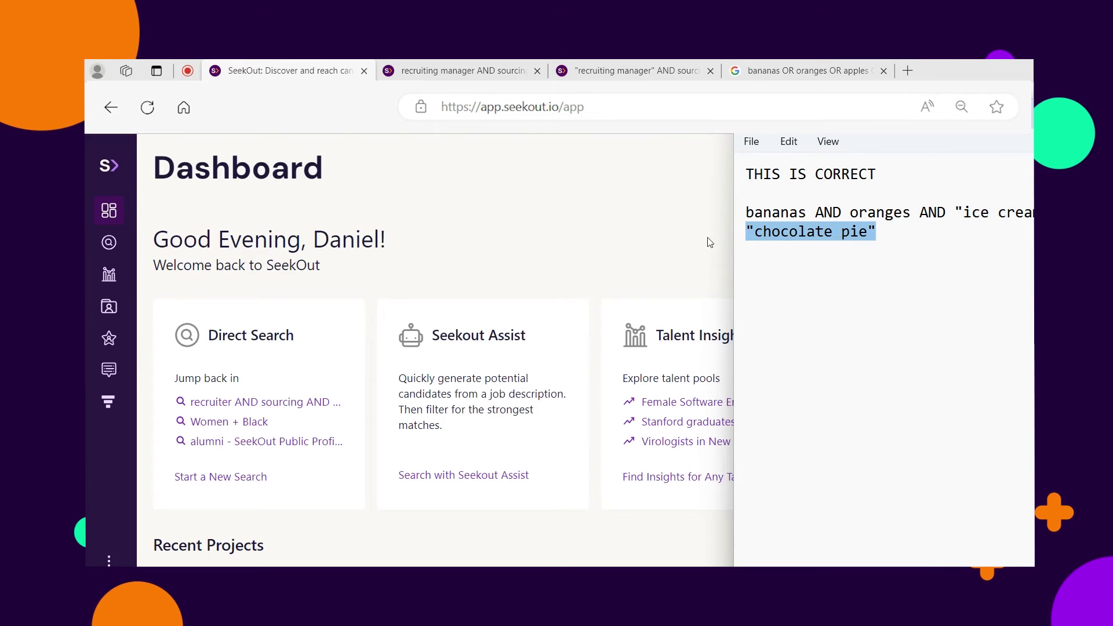
Step: Switch to the unquoted SeekOut search and examine its terms recruiting manager, sourcing and passive candidates
left_click(437, 70)
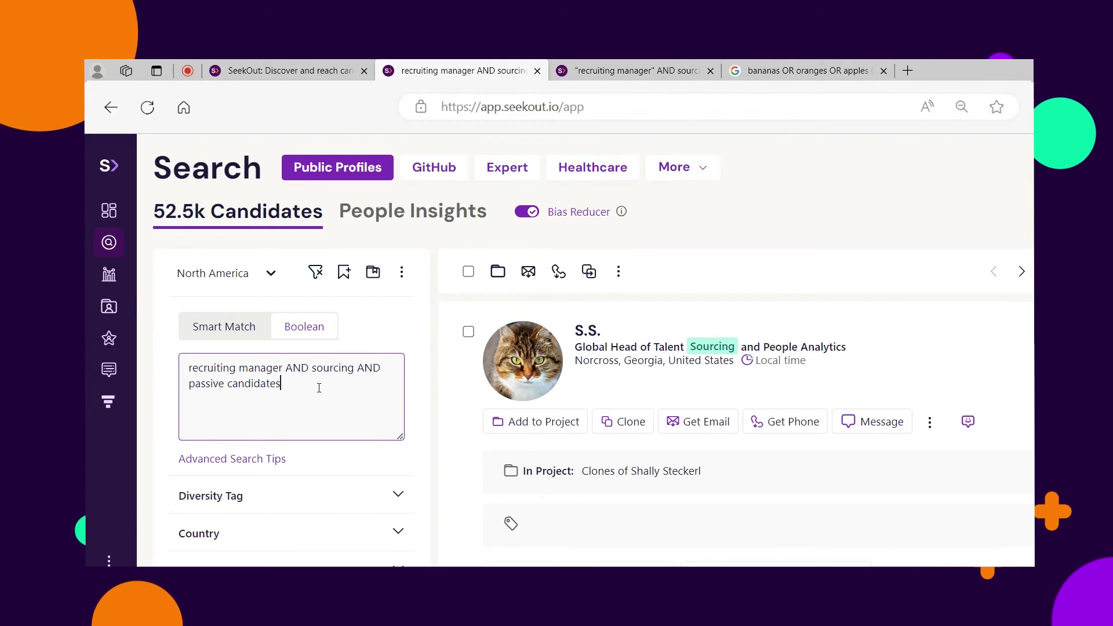
left_click_drag(283, 366, 174, 367)
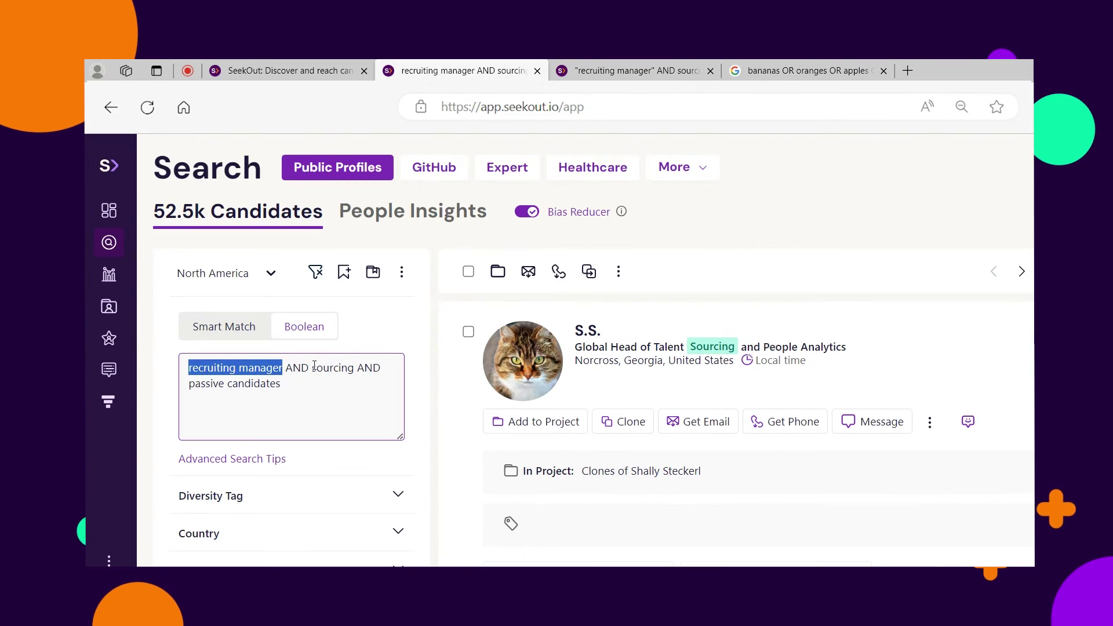
left_click_drag(313, 367, 350, 368)
left_click_drag(296, 390, 224, 390)
left_click(224, 390)
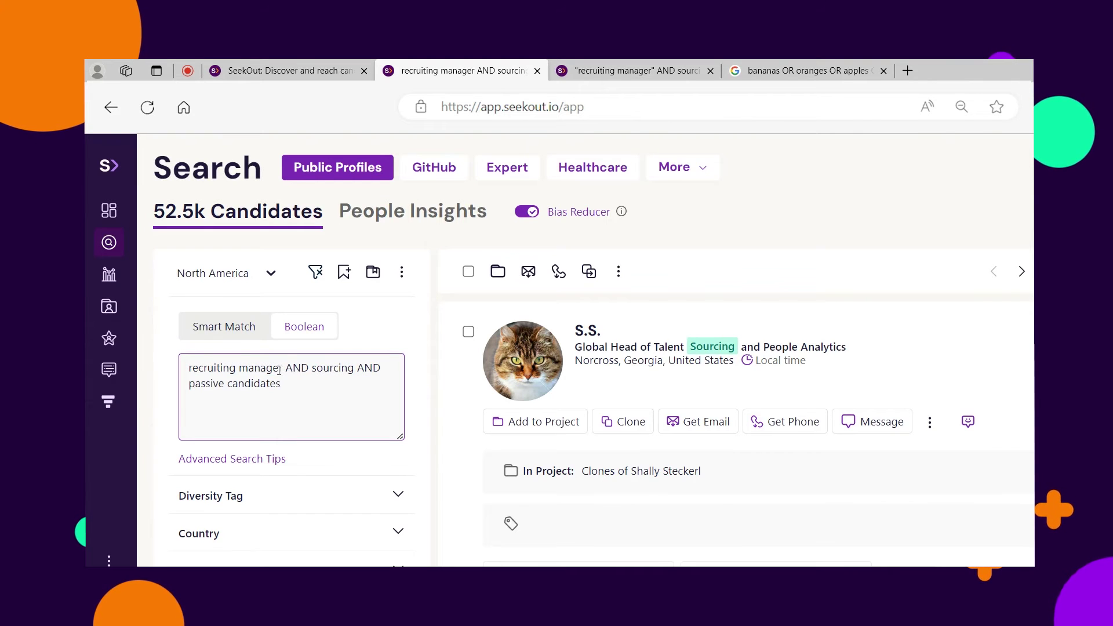
left_click_drag(283, 368, 183, 366)
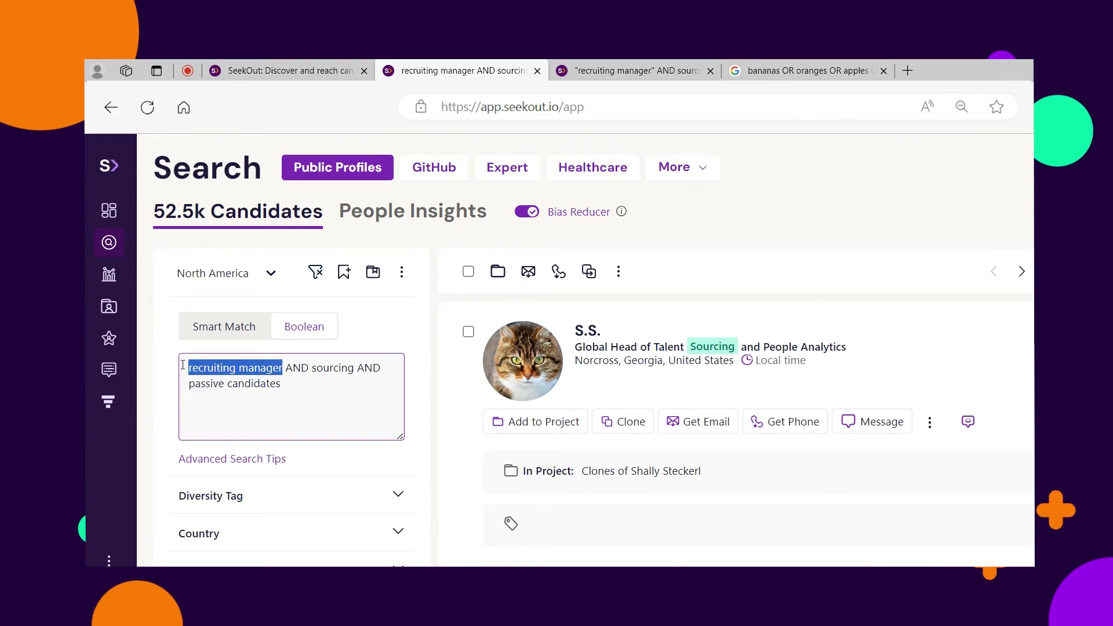
left_click_drag(281, 384, 178, 398)
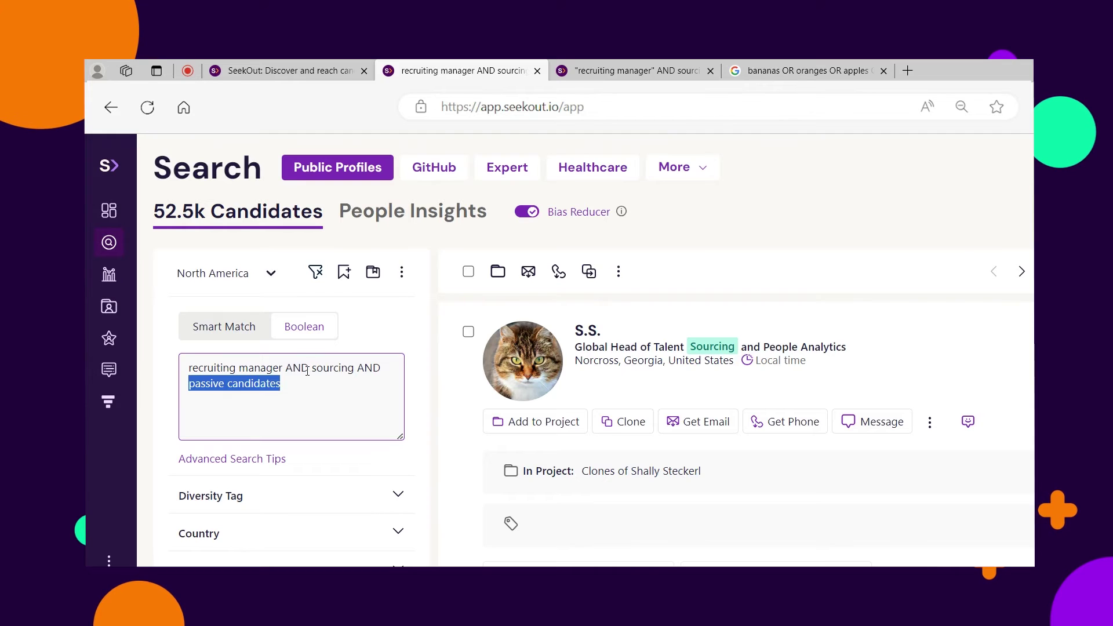
left_click_drag(312, 369, 353, 373)
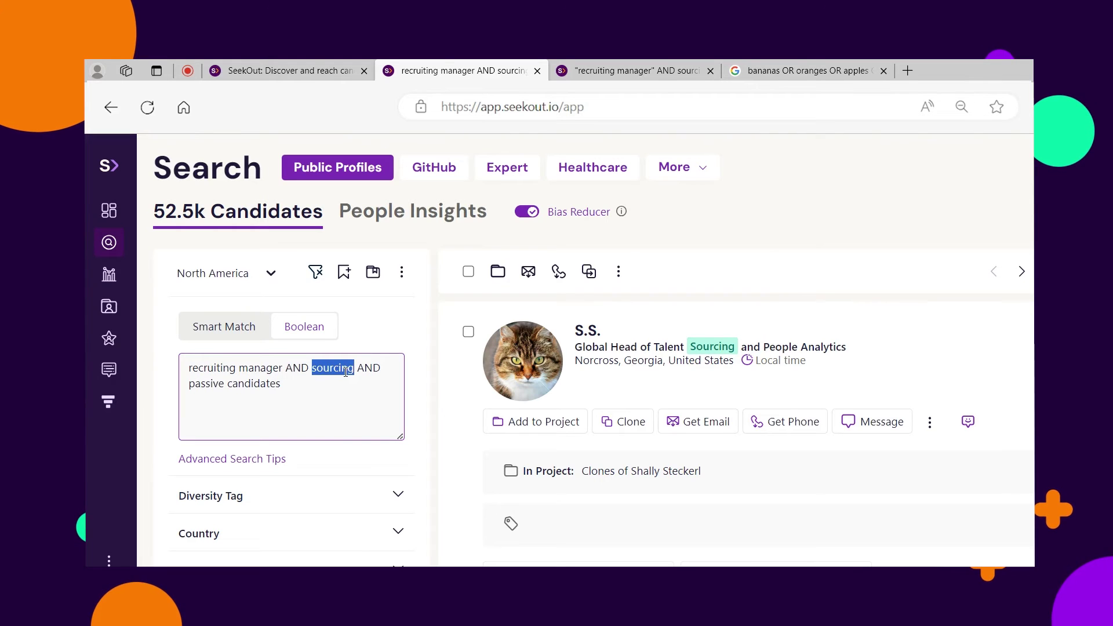
left_click_drag(281, 383, 188, 384)
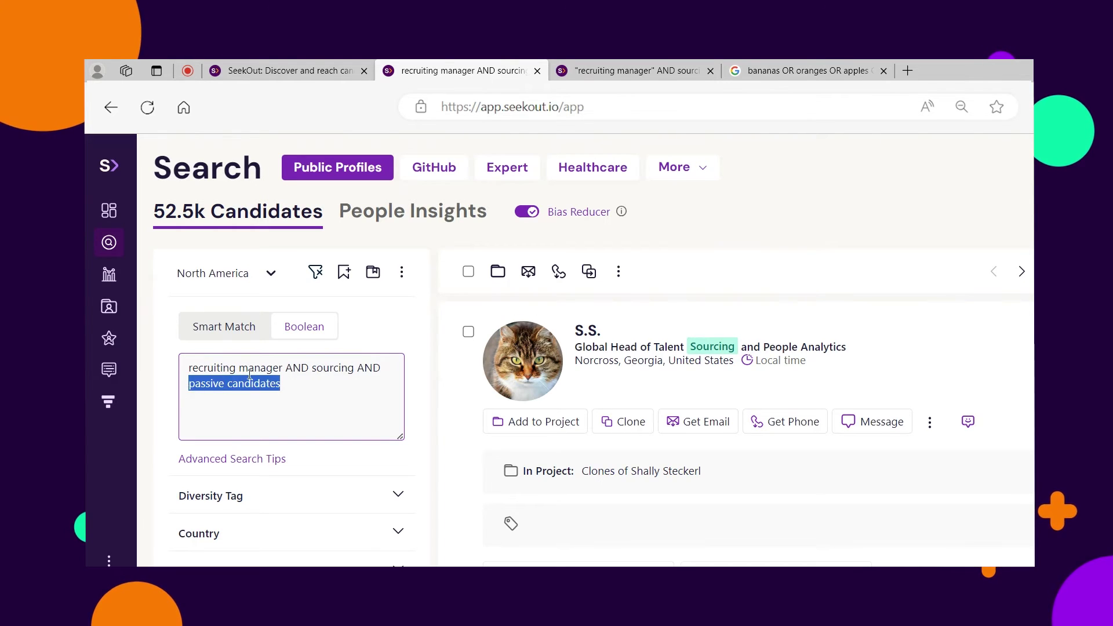
left_click_drag(282, 368, 172, 380)
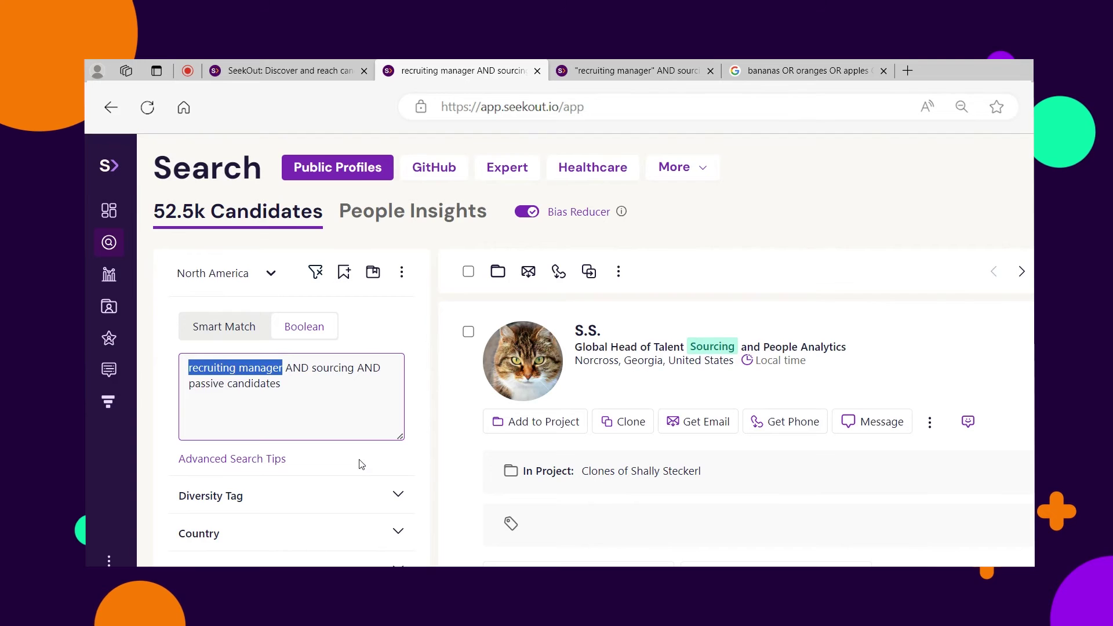
Step: Inspect the highlighted keyword matches in the first candidate's profile, then return to the unquoted Boolean query
scroll(759, 429, "down", 3)
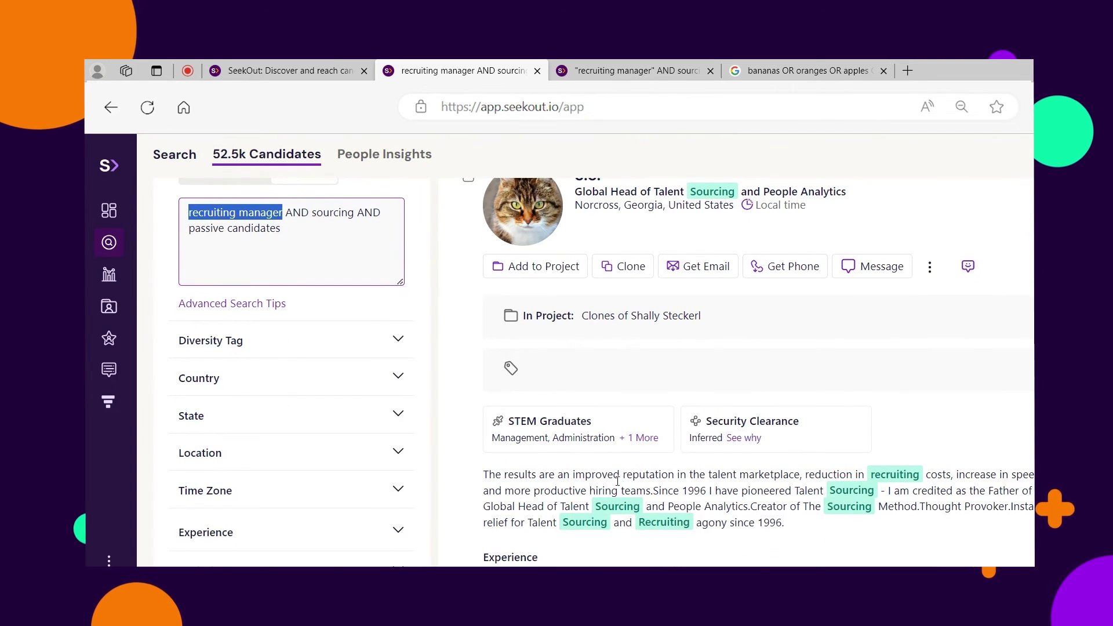
scroll(617, 480, "down", 1)
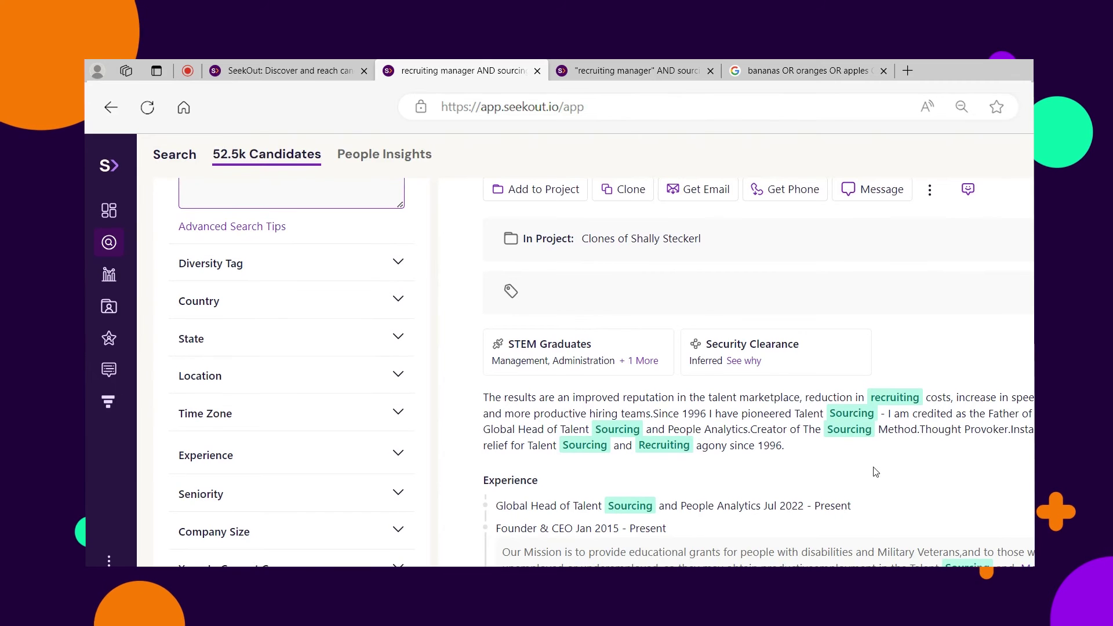
scroll(875, 472, "down", 3)
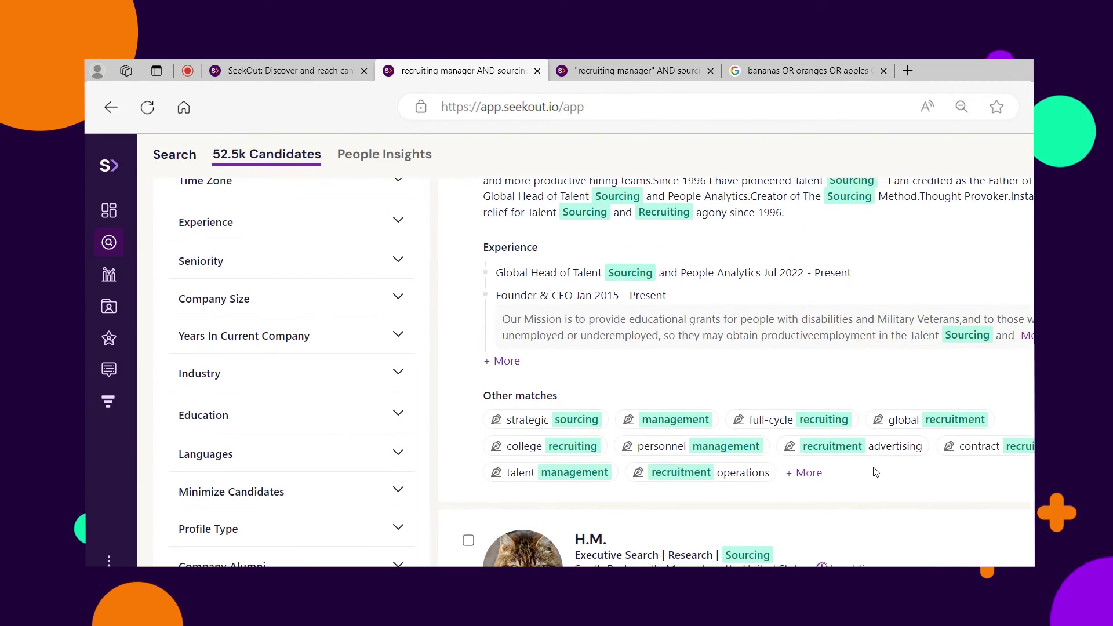
scroll(875, 471, "down", 1)
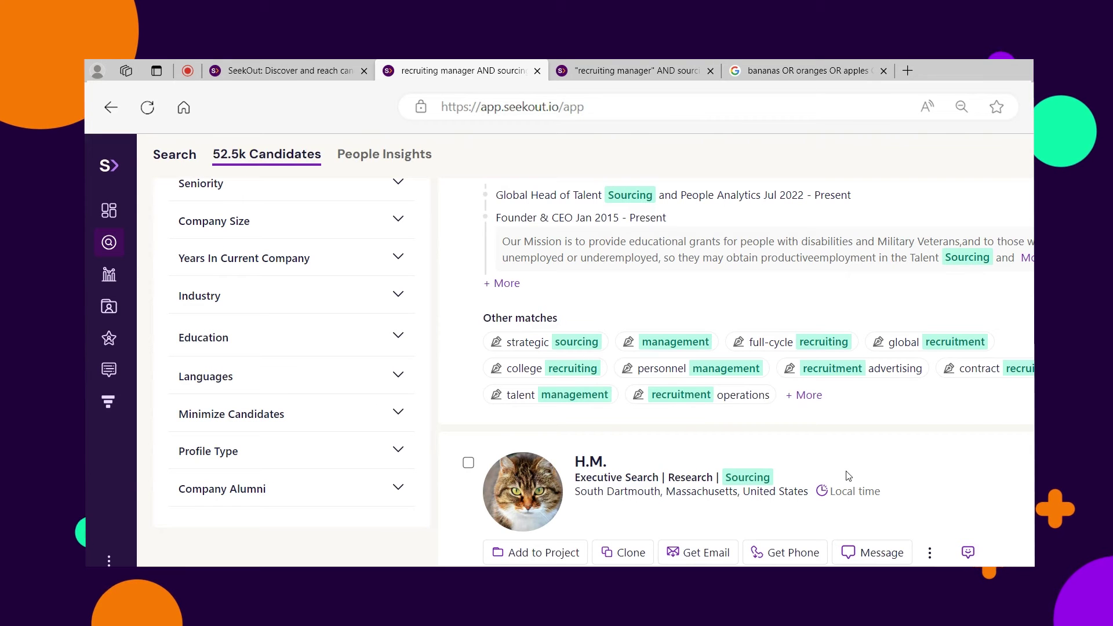
scroll(817, 454, "up", 5)
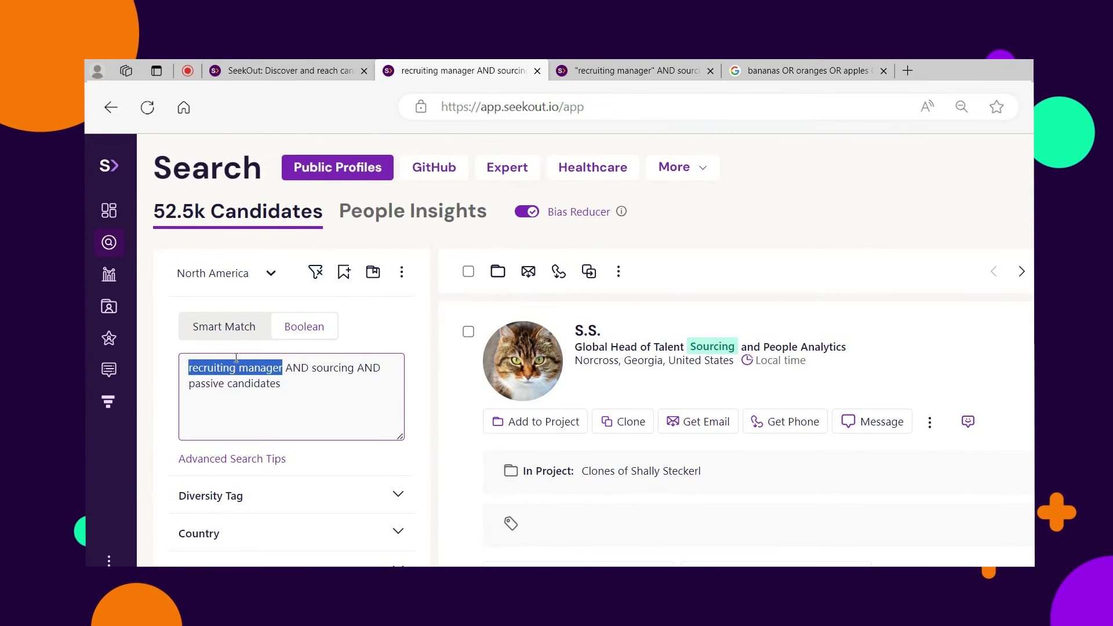
left_click(286, 384)
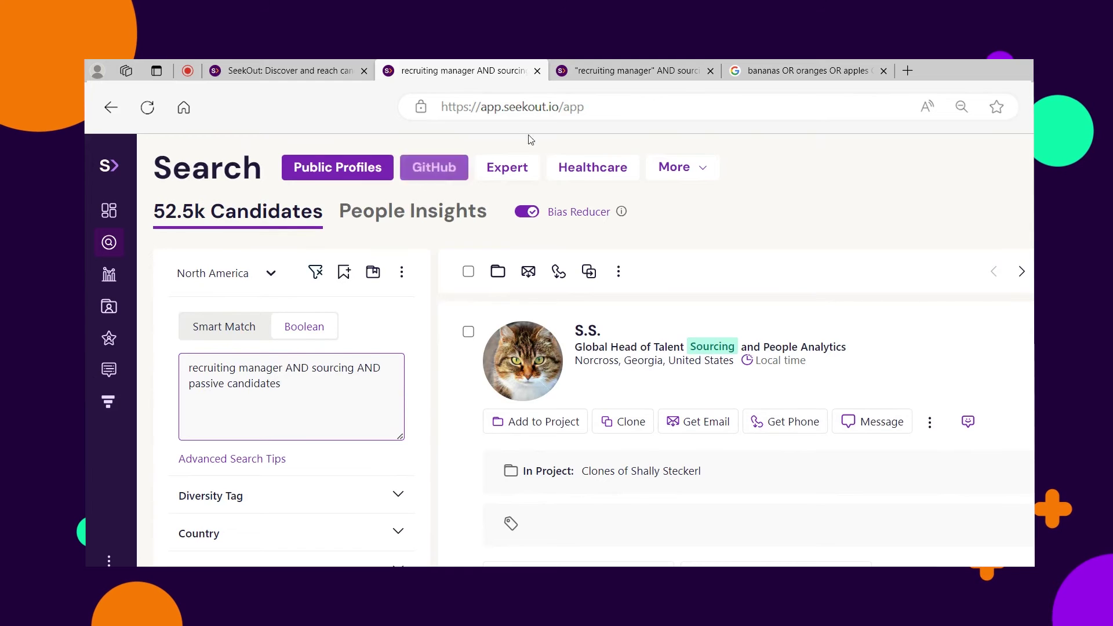
Step: Switch to the quoted search and examine the phrases "recruiting manager" and "passive candidates" in its Boolean query
left_click(659, 69)
double_click(215, 368)
left_click_drag(188, 367, 157, 392)
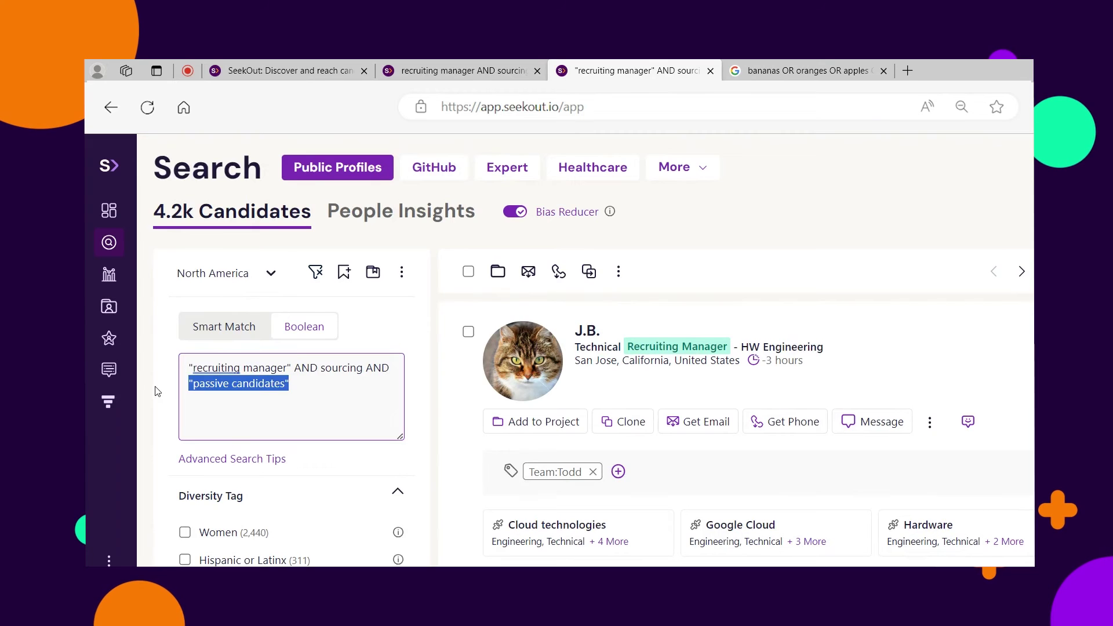
left_click(321, 393)
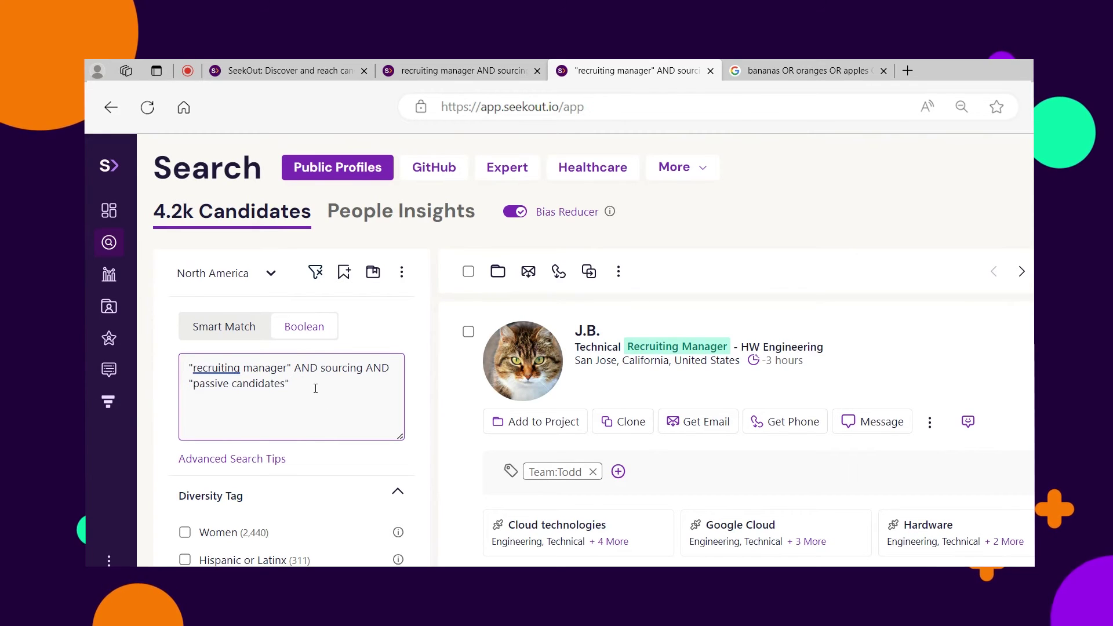
mouse_move(288, 367)
left_mouse_down()
mouse_move(197, 370)
mouse_move(285, 387)
left_mouse_up()
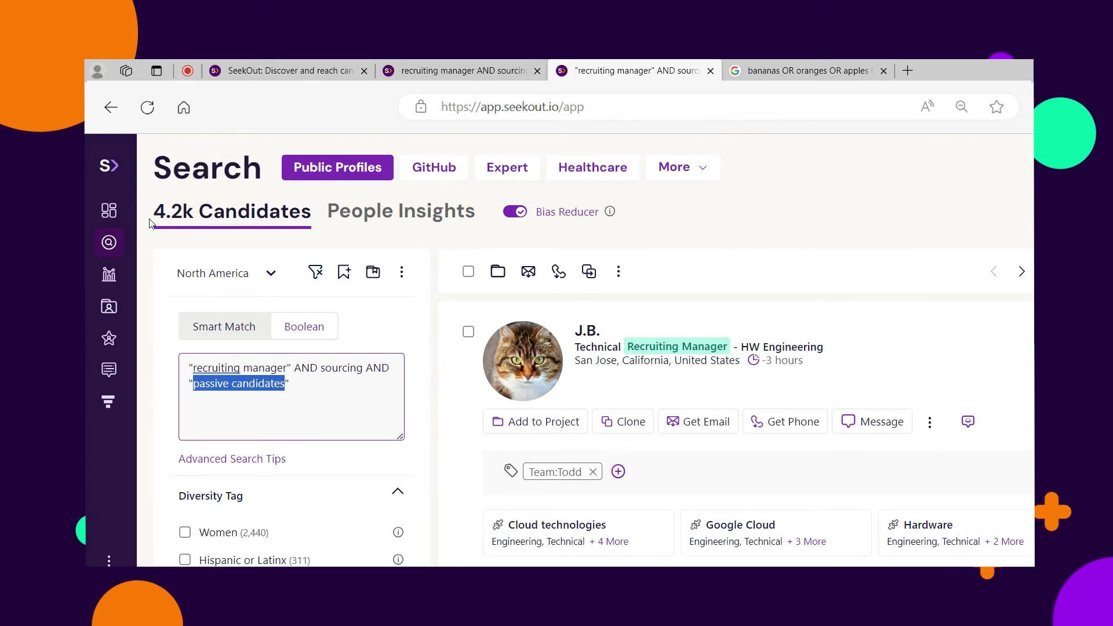
Step: Inspect the highlighted matches in the quoted search's first profile, then return to the unquoted search and examine the term recruiting manager
scroll(585, 426, "down", 2)
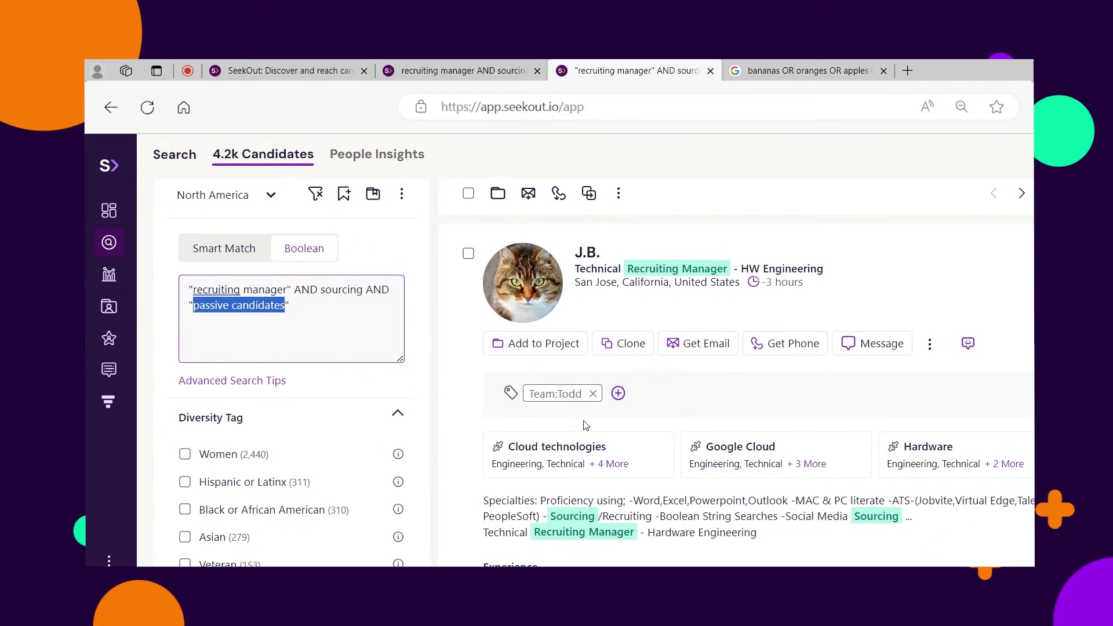
left_click(619, 277)
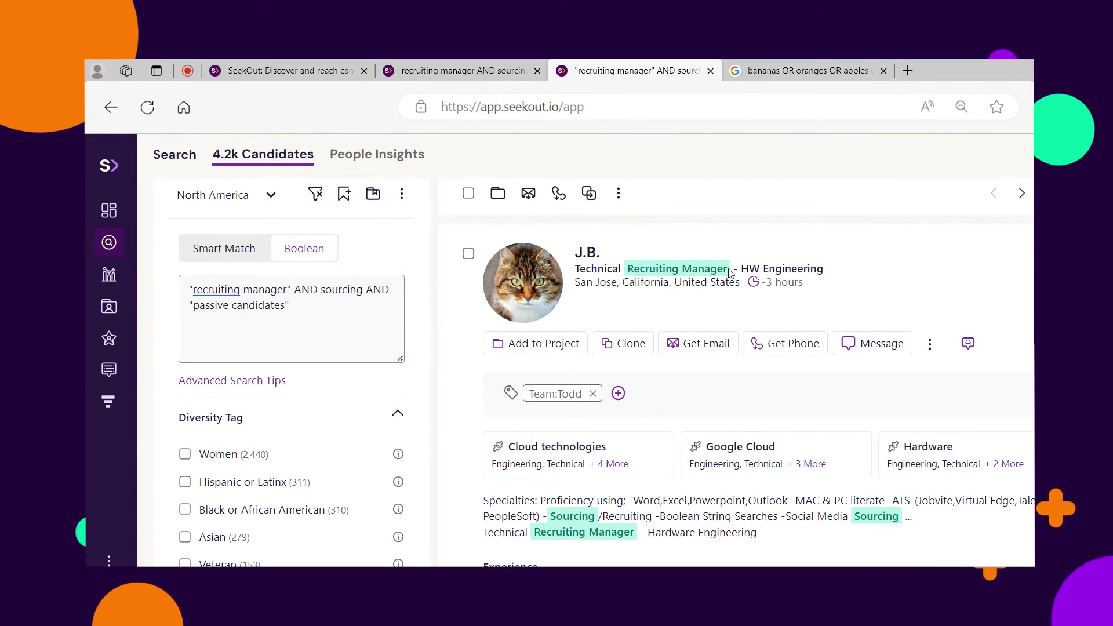
scroll(728, 273, "down", 2)
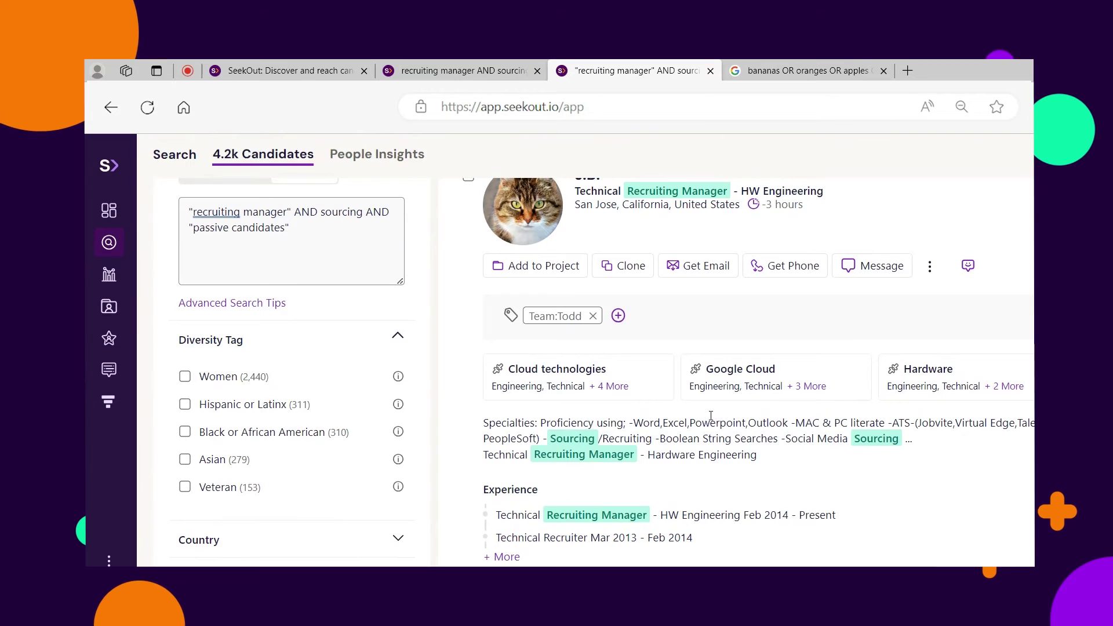
left_click(458, 70)
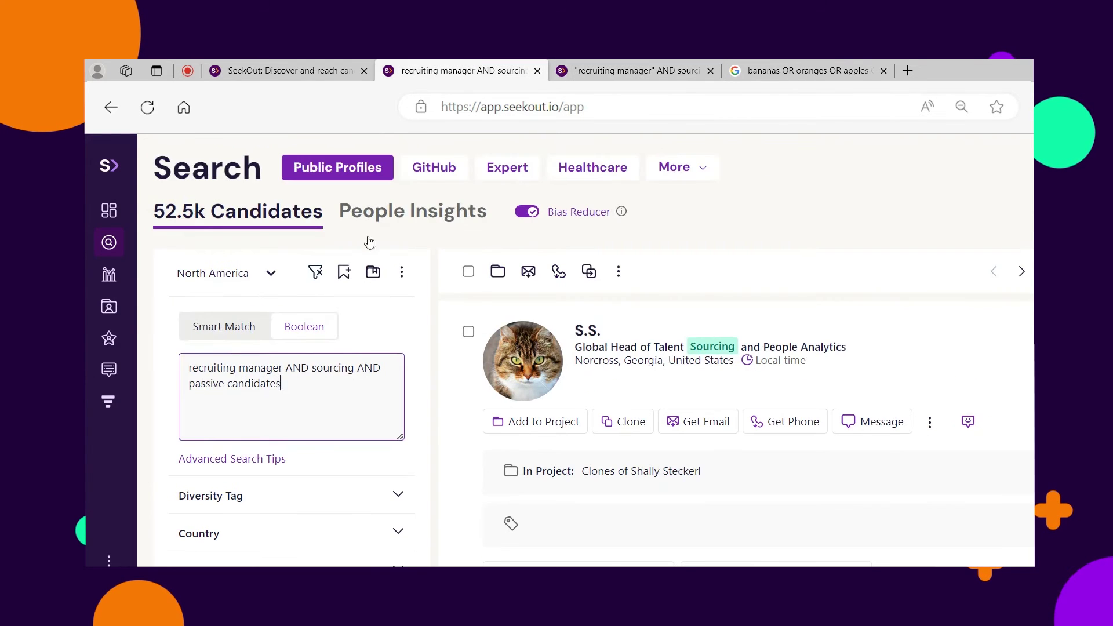
left_click_drag(188, 368, 279, 364)
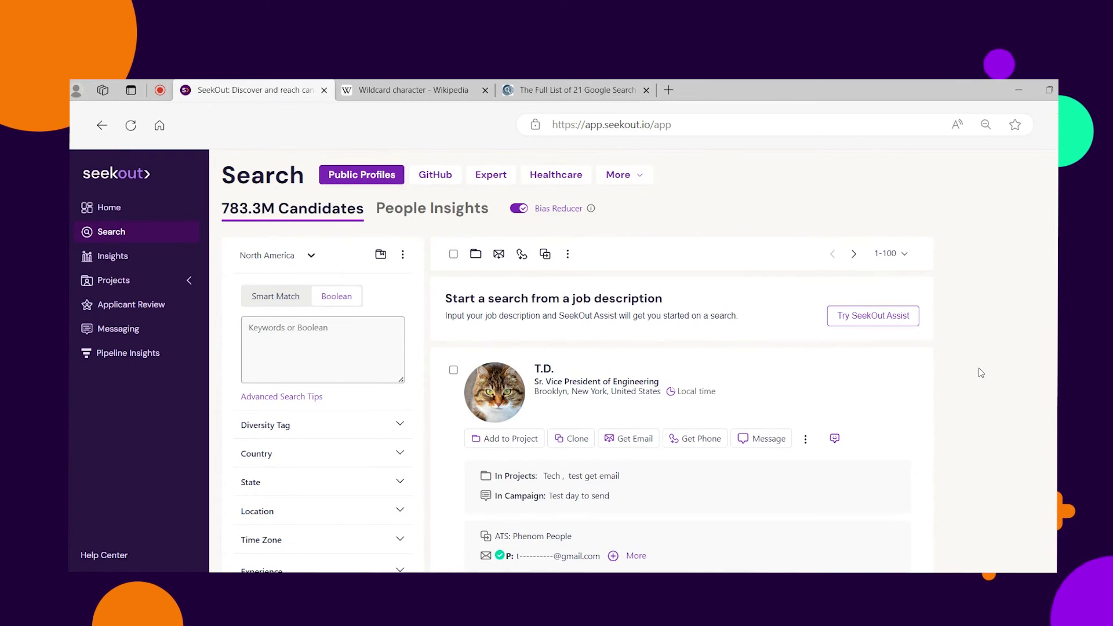
Step: Switch to the Wikipedia article on wildcard characters and examine the definition under Computing
left_click(405, 88)
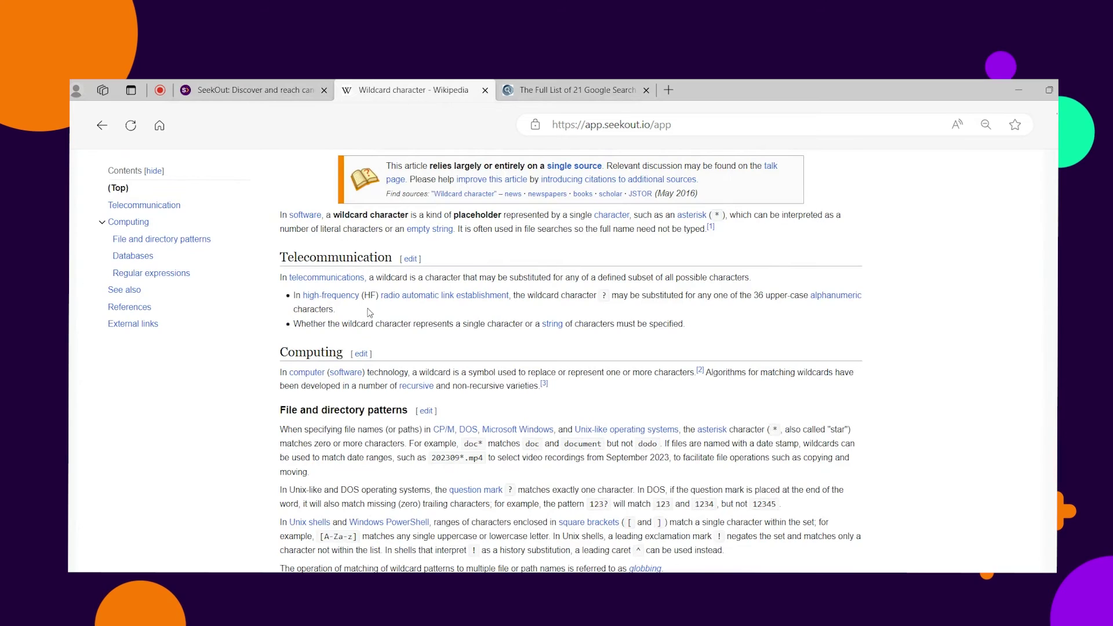
left_click_drag(275, 378, 408, 380)
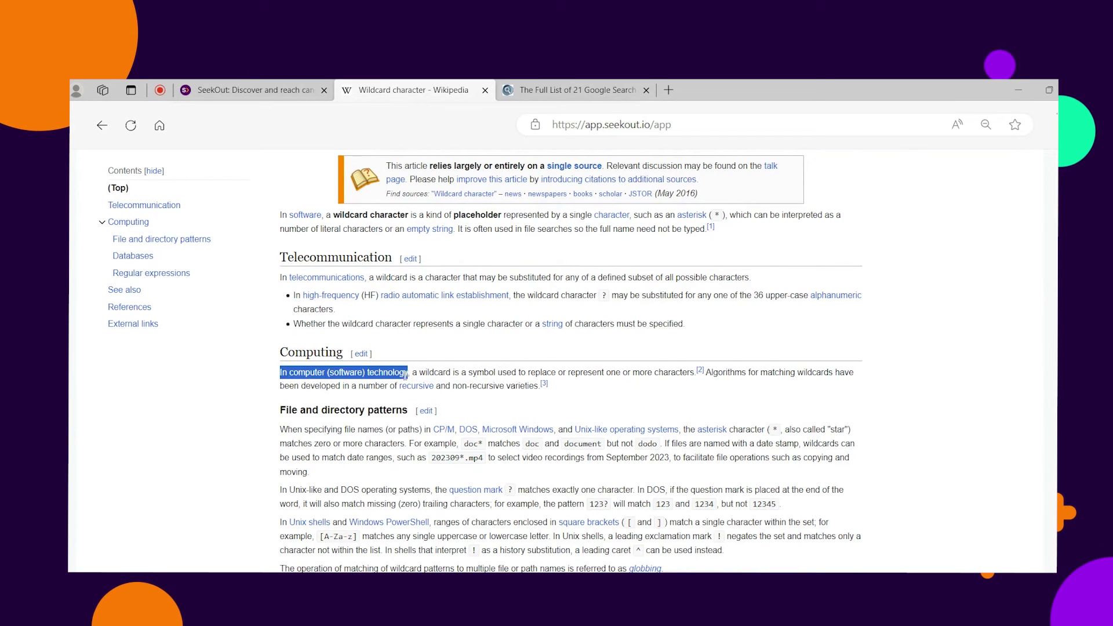
left_click_drag(412, 375, 694, 378)
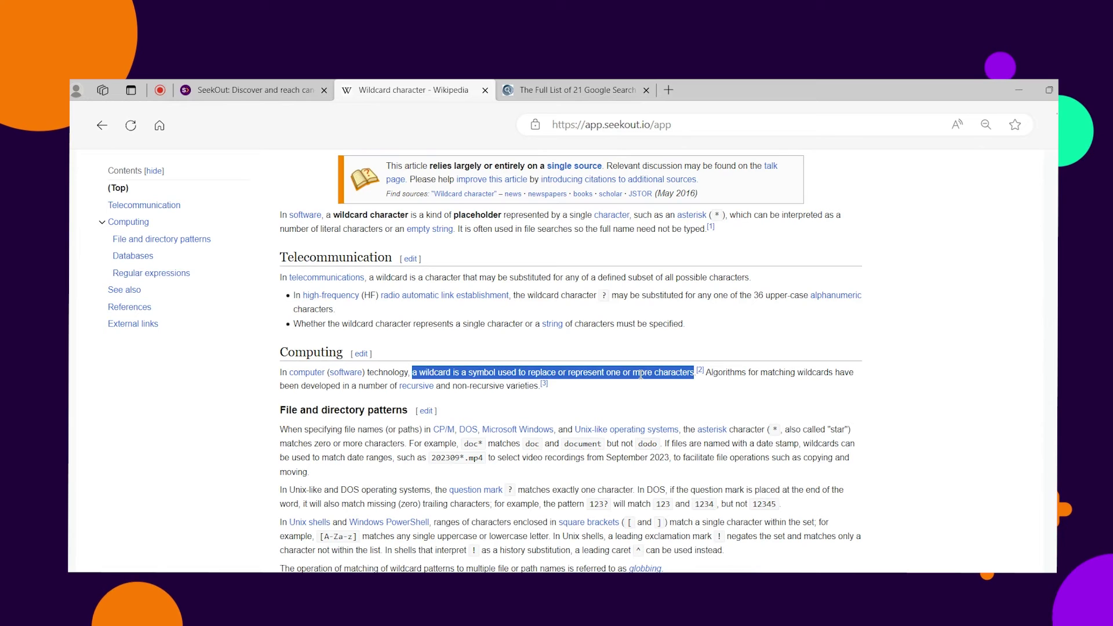
Step: Switch to the full list of Google search operators and examine the entries from related: through Asterisk (*)
left_click(565, 90)
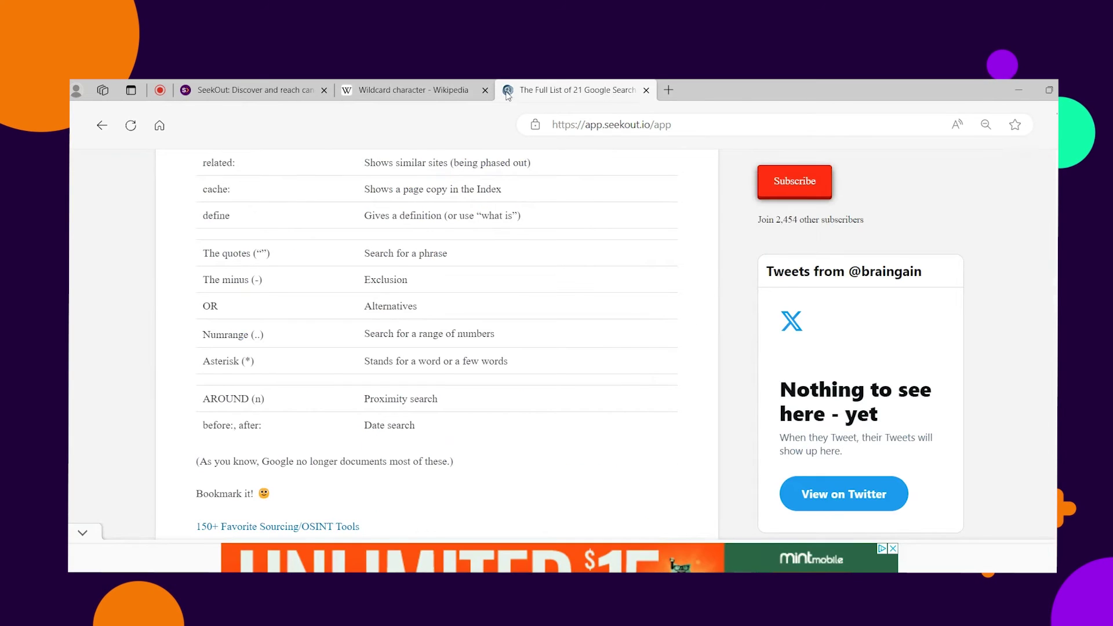
scroll(309, 335, "up", 3)
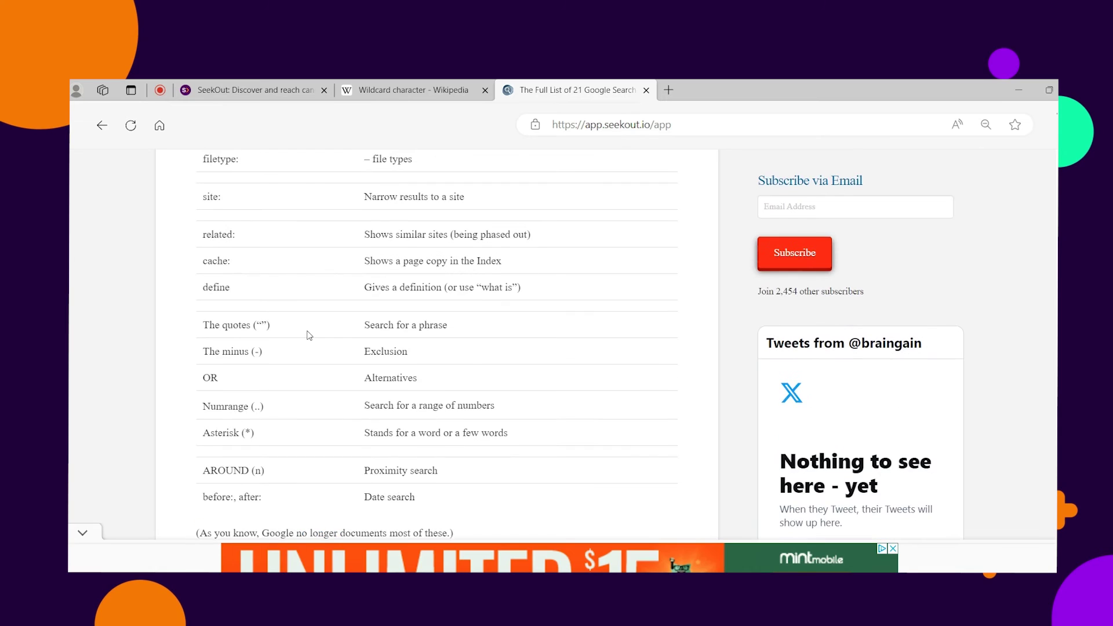
scroll(309, 334, "down", 1)
scroll(309, 333, "down", 1)
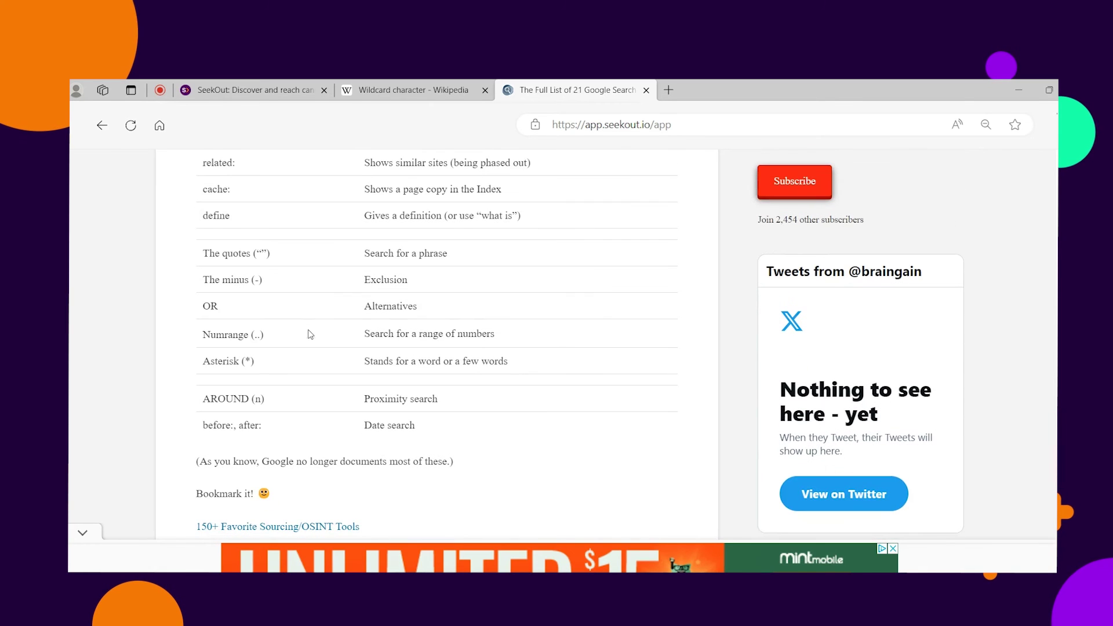
left_click_drag(200, 158, 301, 374)
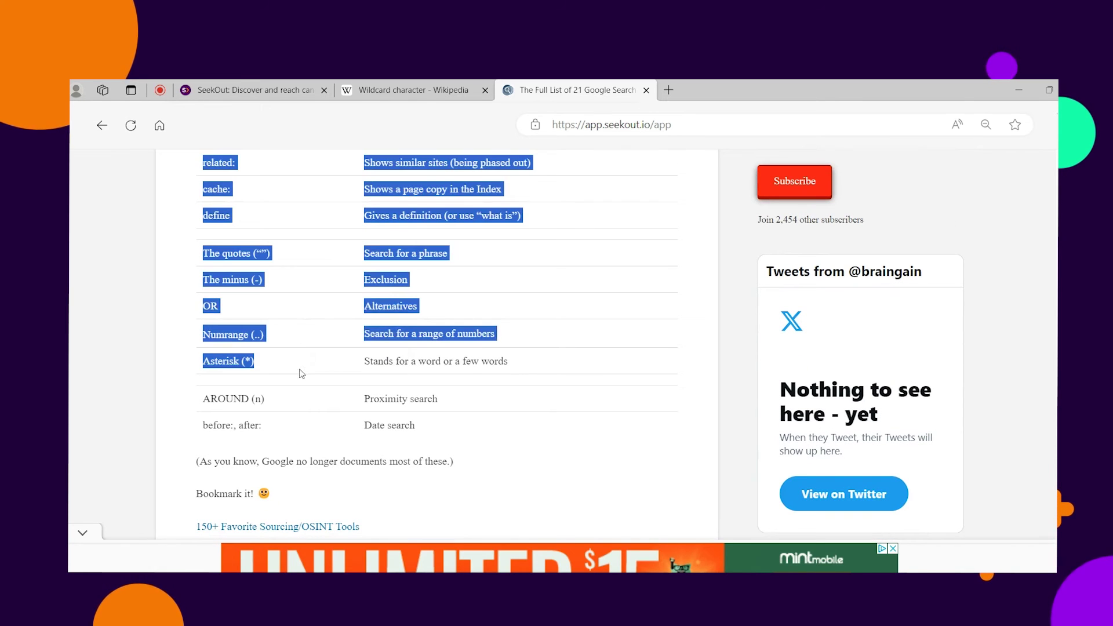
left_click(370, 374)
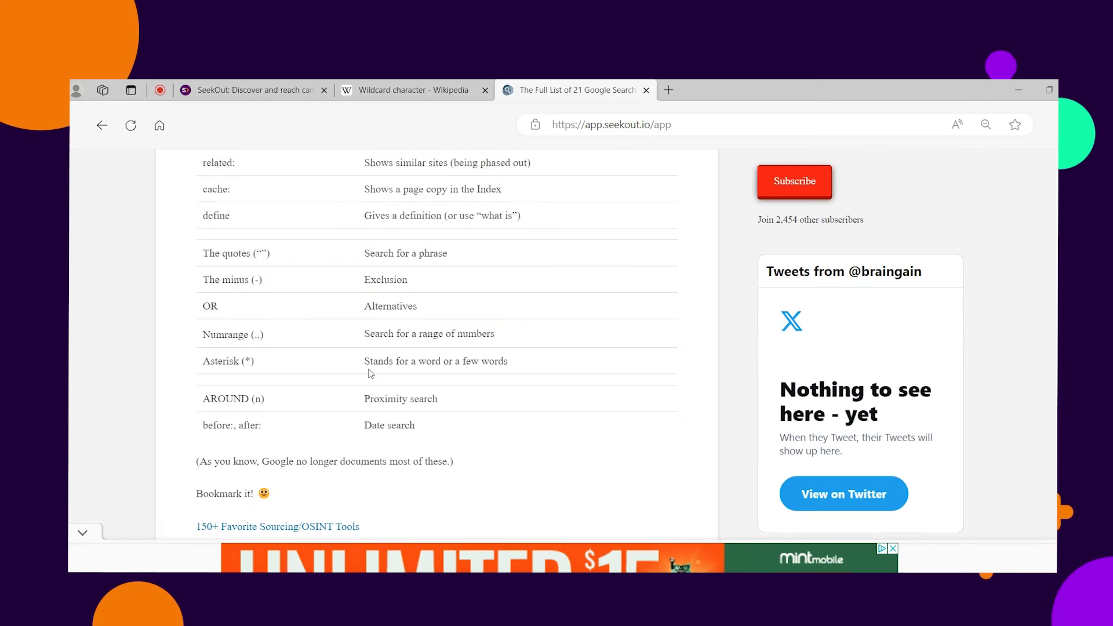
Step: Return to SeekOut, open its Advanced Search Tips and follow the link to the article Advanced Boolean search with SeekOut
left_click(287, 91)
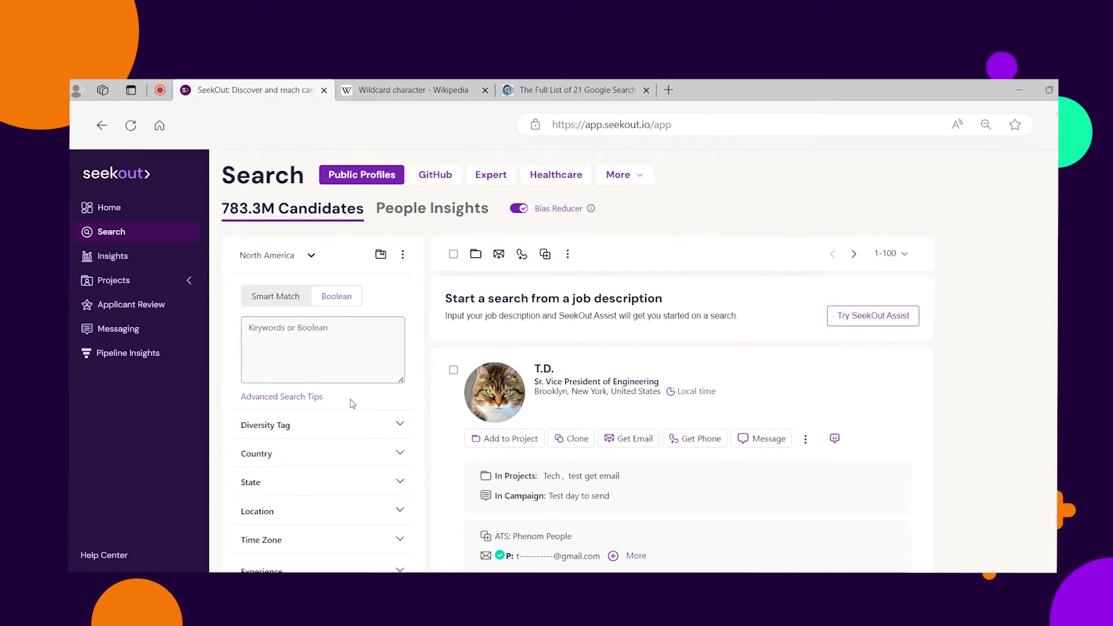
left_click_drag(351, 404, 233, 396)
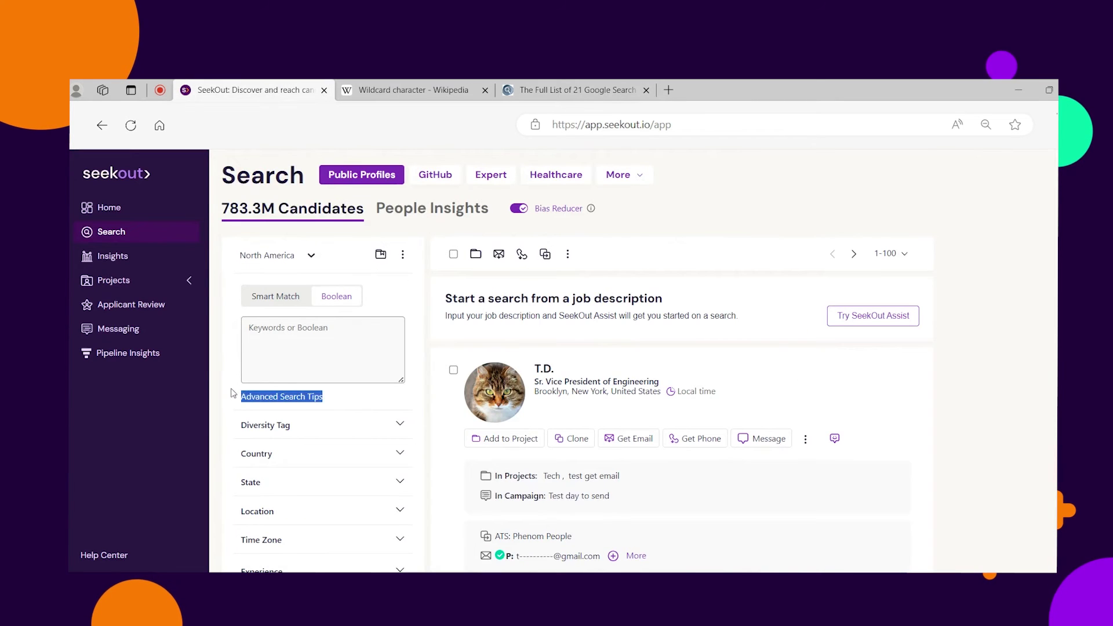
left_click(279, 400)
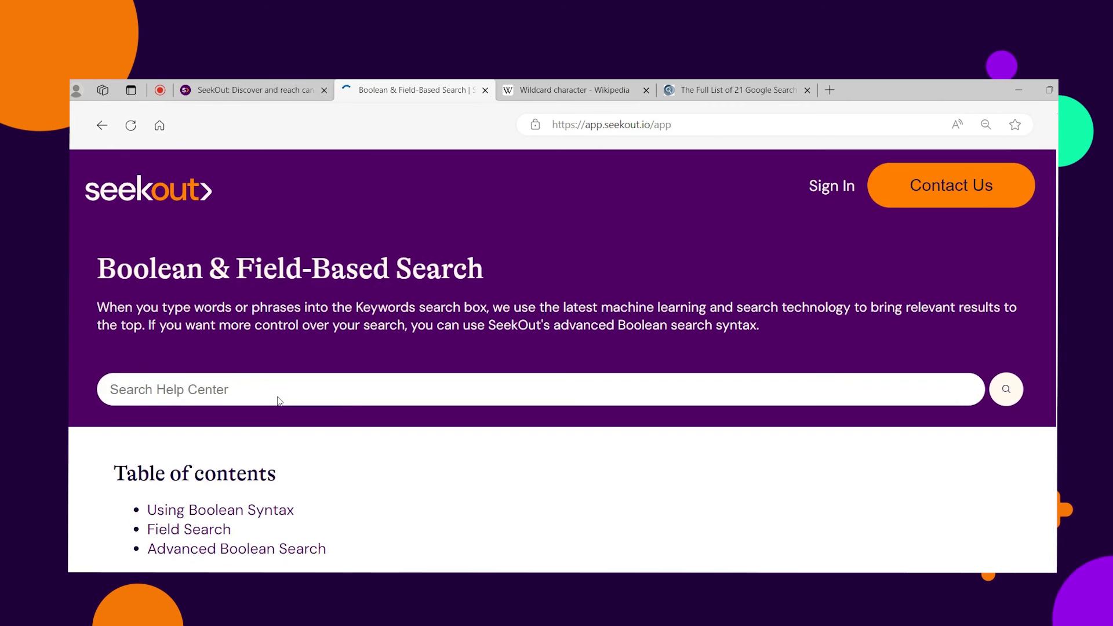
scroll(532, 348, "down", 15)
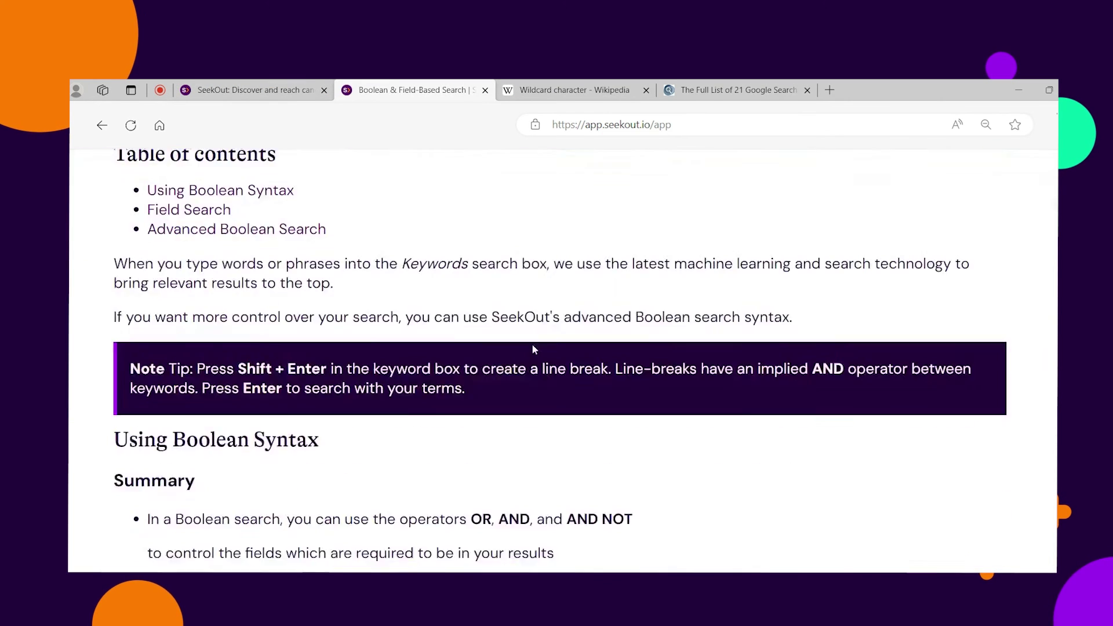
scroll(533, 357, "up", 5)
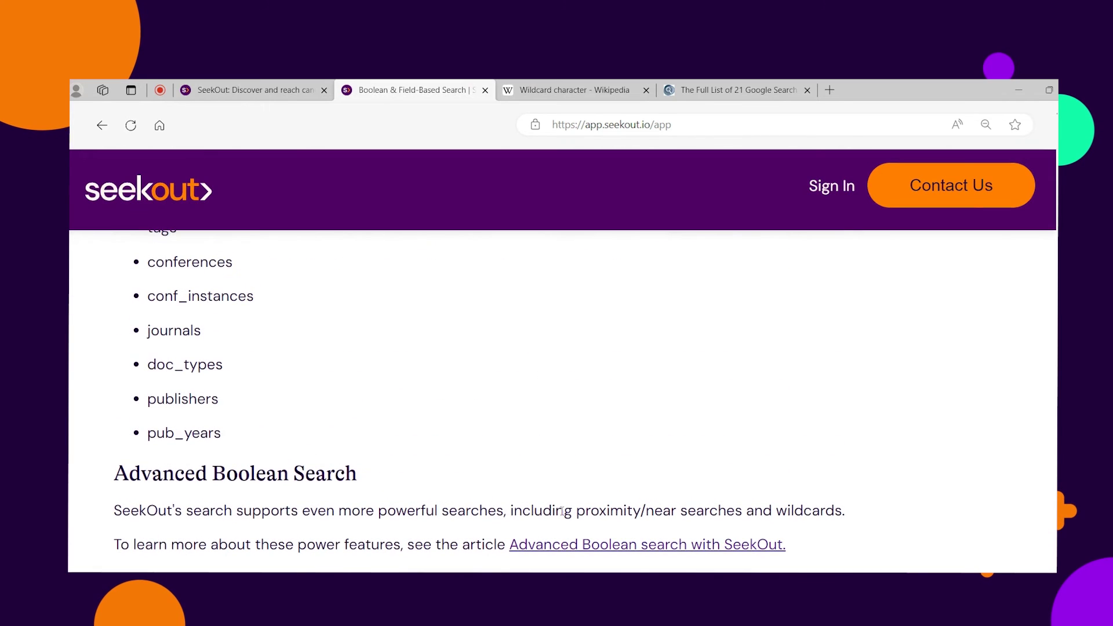
left_click_drag(505, 544, 781, 543)
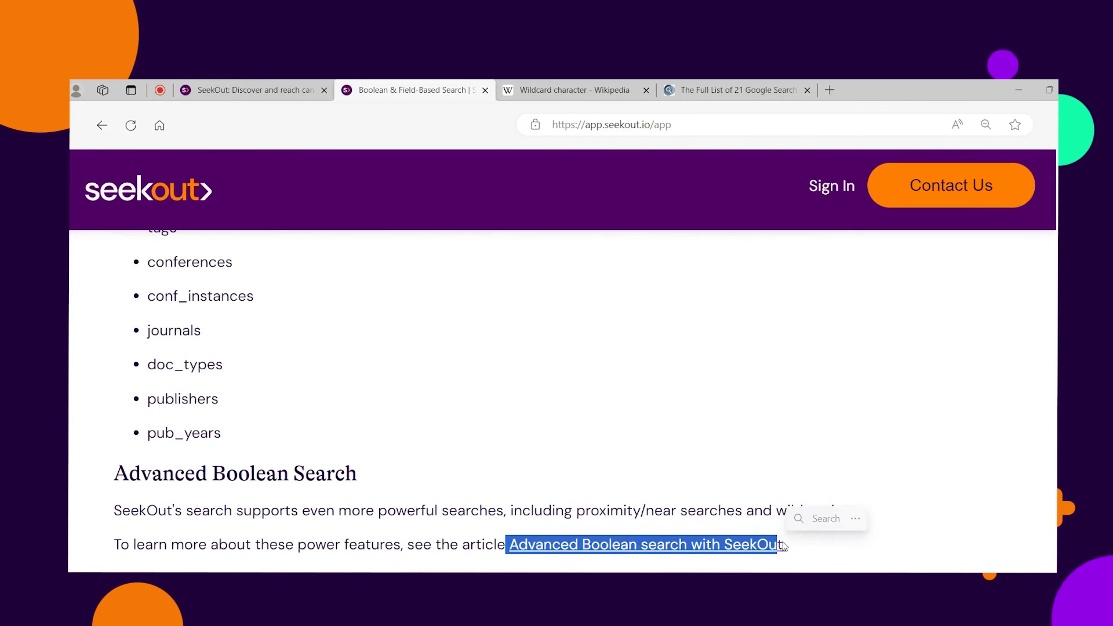
left_click(765, 542)
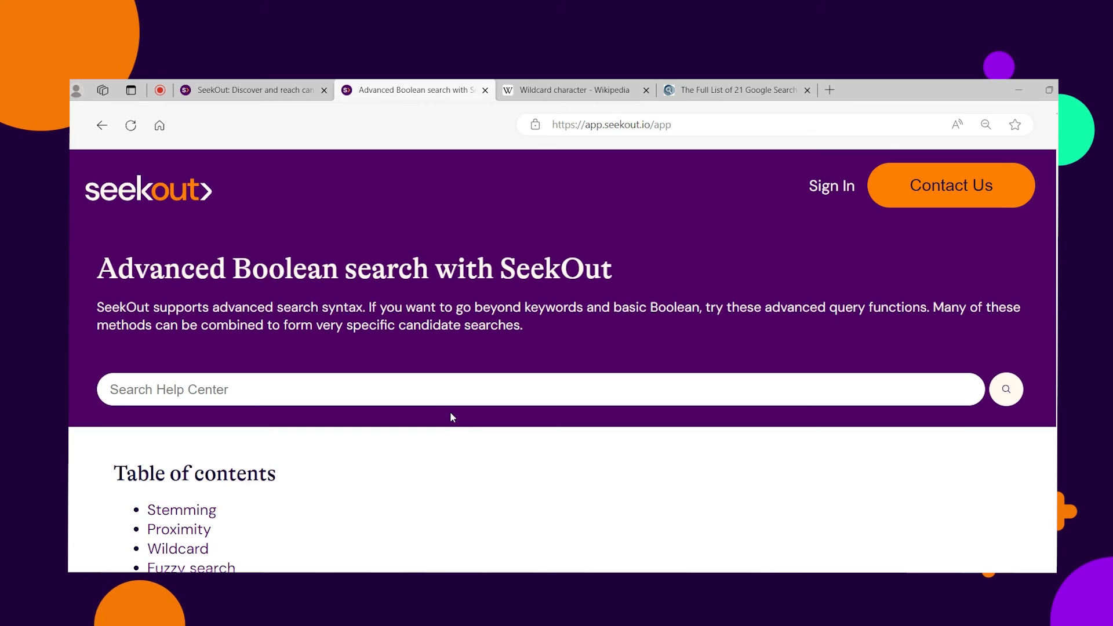
Step: Go to the article's Wildcard section and examine how the * and ? placeholders are defined
scroll(450, 410, "down", 1)
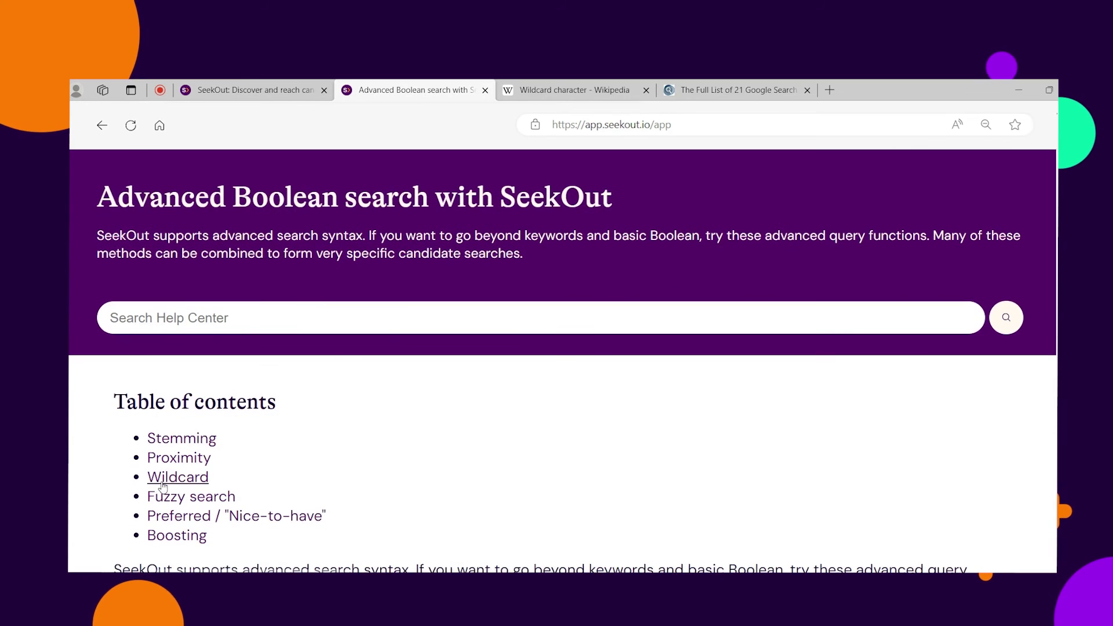
left_click(163, 485)
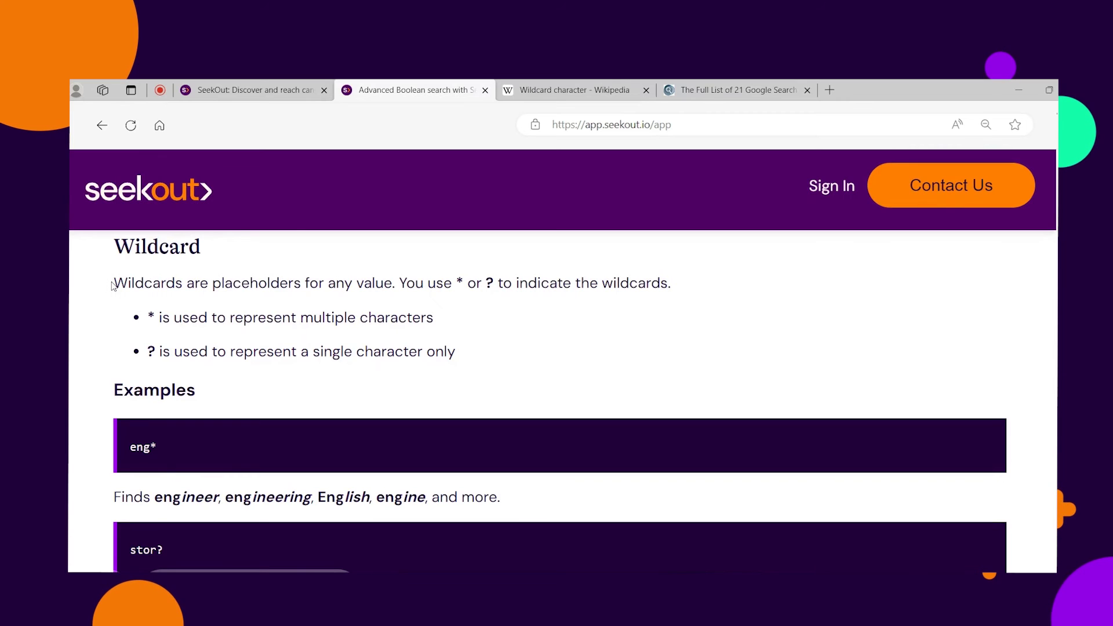
left_click_drag(113, 285, 513, 285)
left_click_drag(207, 318, 211, 315)
left_click(146, 320)
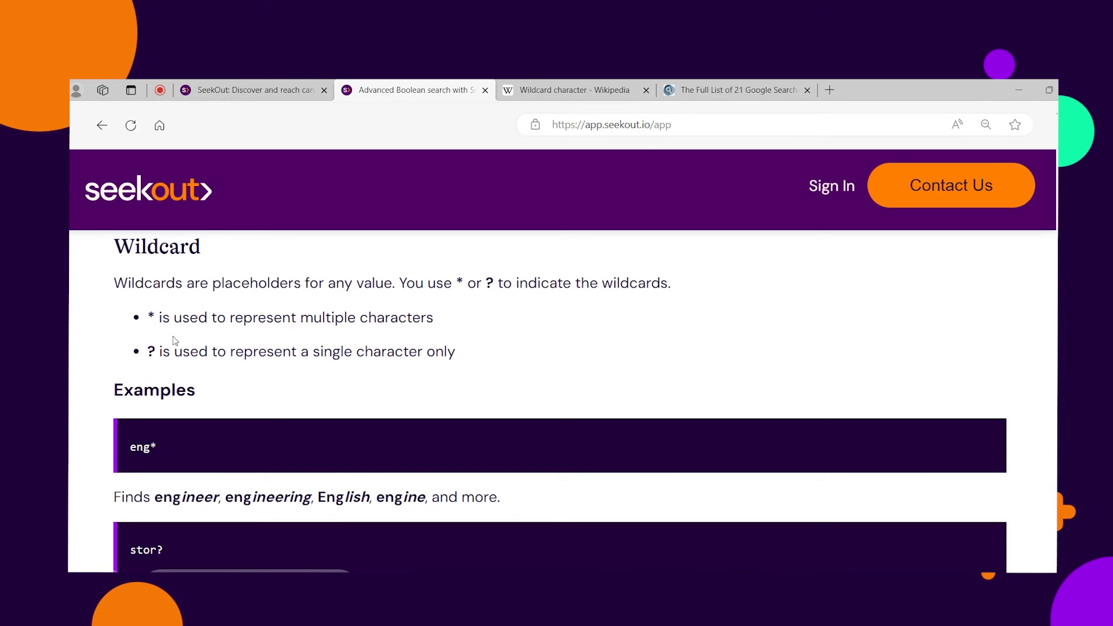
Step: Examine the eng* wildcard example, its asterisk and the words listed beneath it
scroll(175, 341, "down", 2)
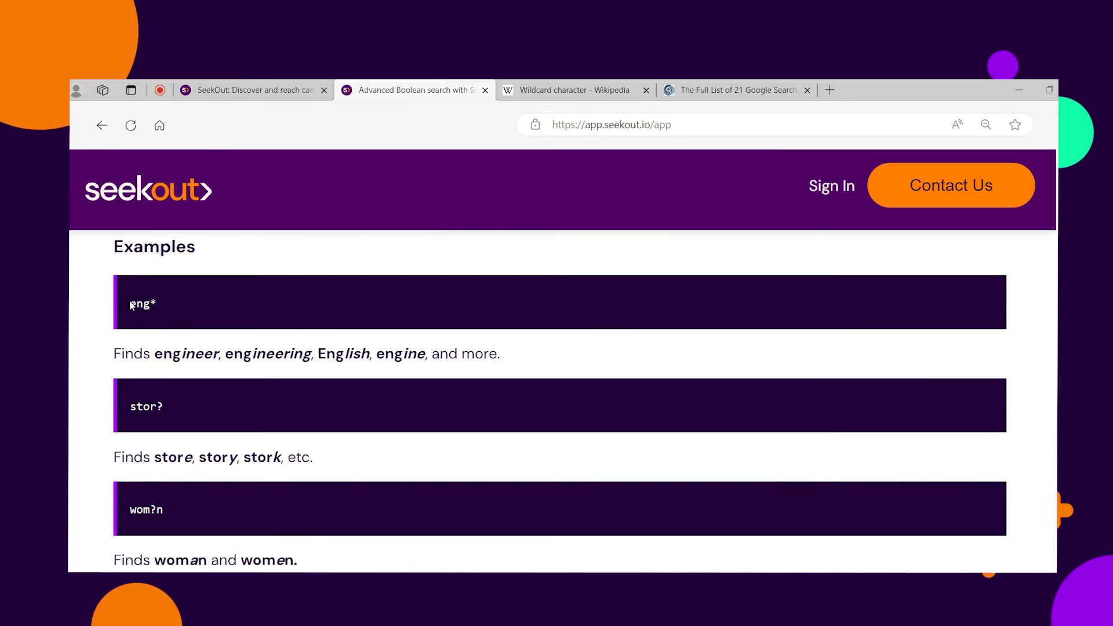
left_click_drag(131, 301, 154, 303)
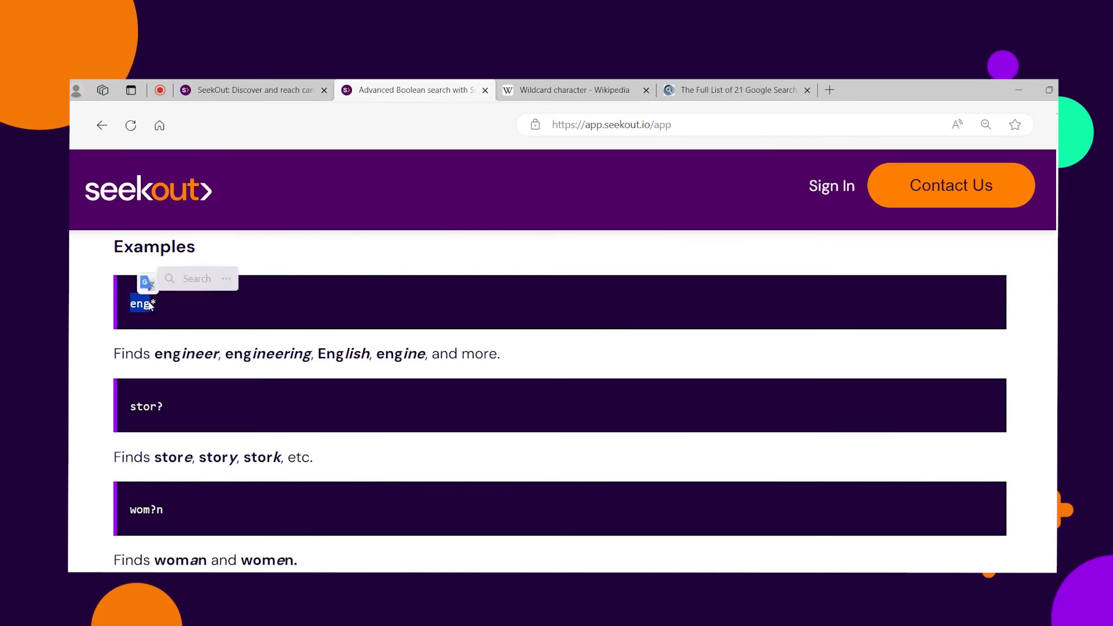
left_click(155, 305)
double_click(154, 303)
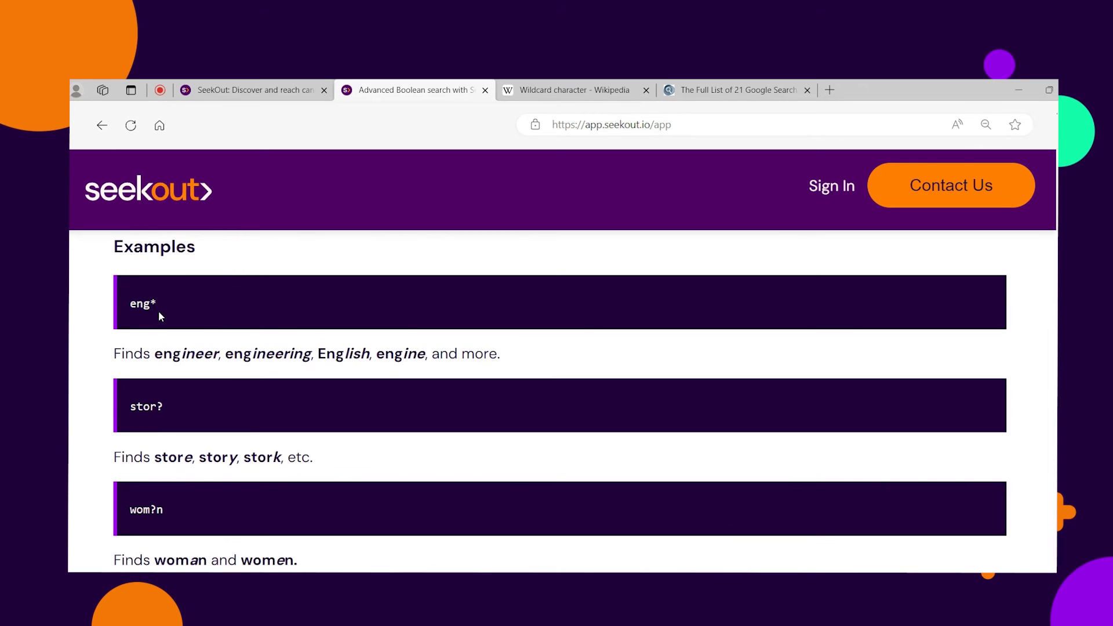
double_click(159, 355)
left_click(229, 357)
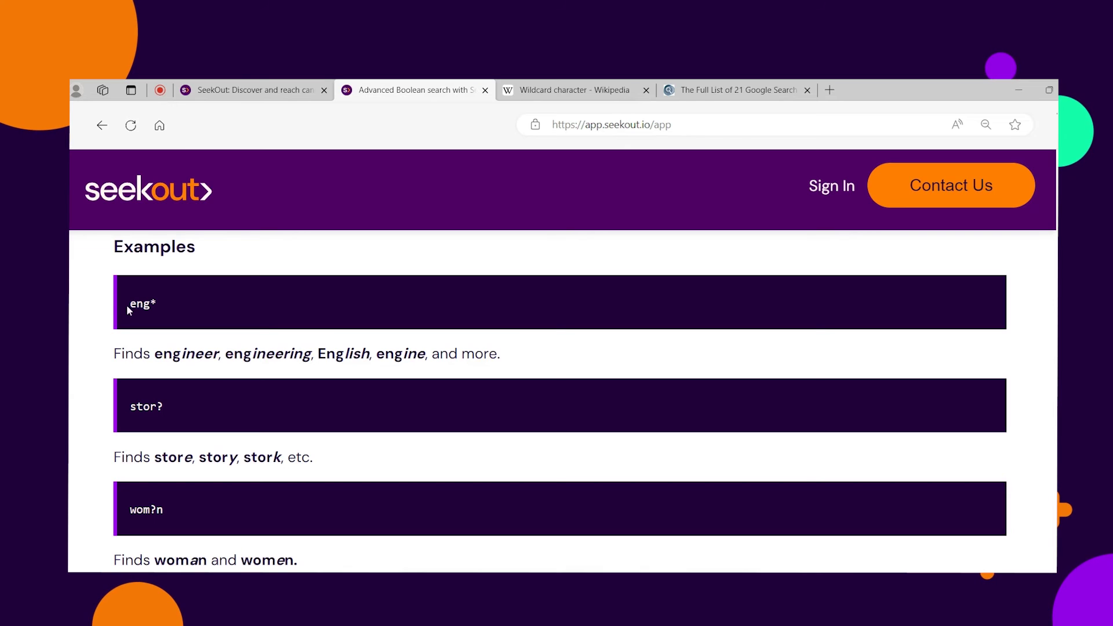
left_click_drag(128, 305, 161, 313)
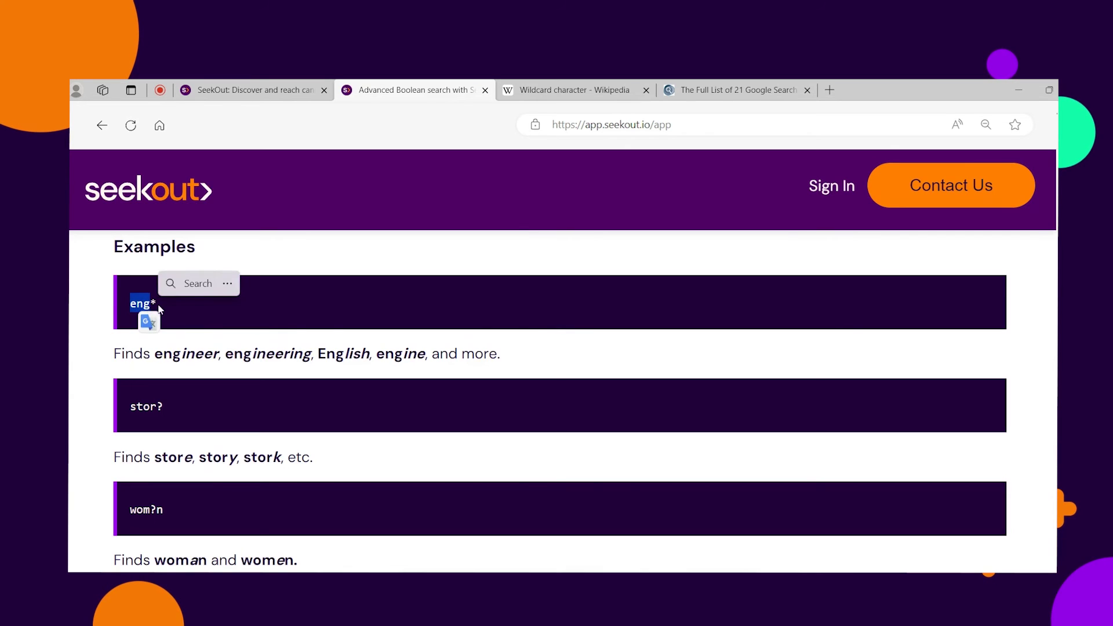
left_click(159, 308)
double_click(155, 303)
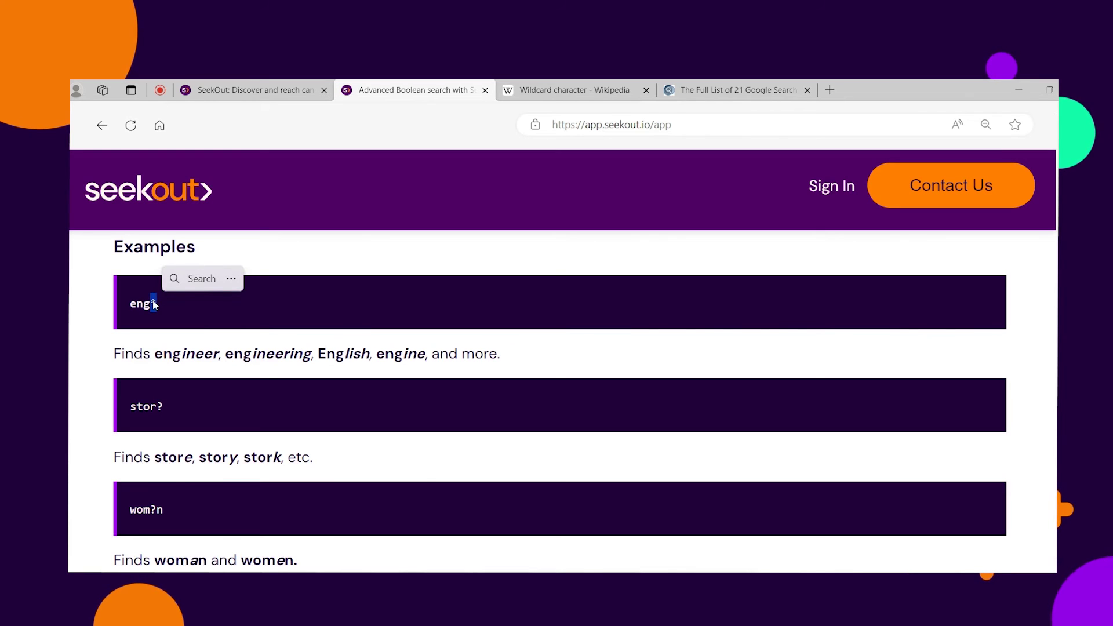
Step: Return to SeekOut's candidate search and run a Boolean search for cyber
left_click(293, 87)
left_click(302, 326)
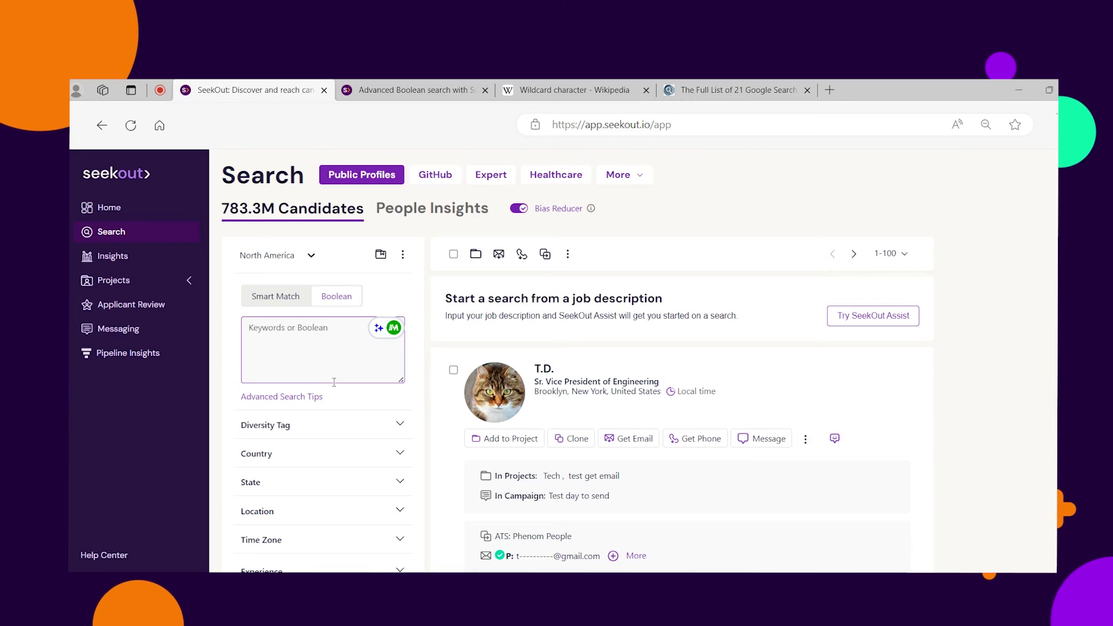
type("cyber")
key("Return")
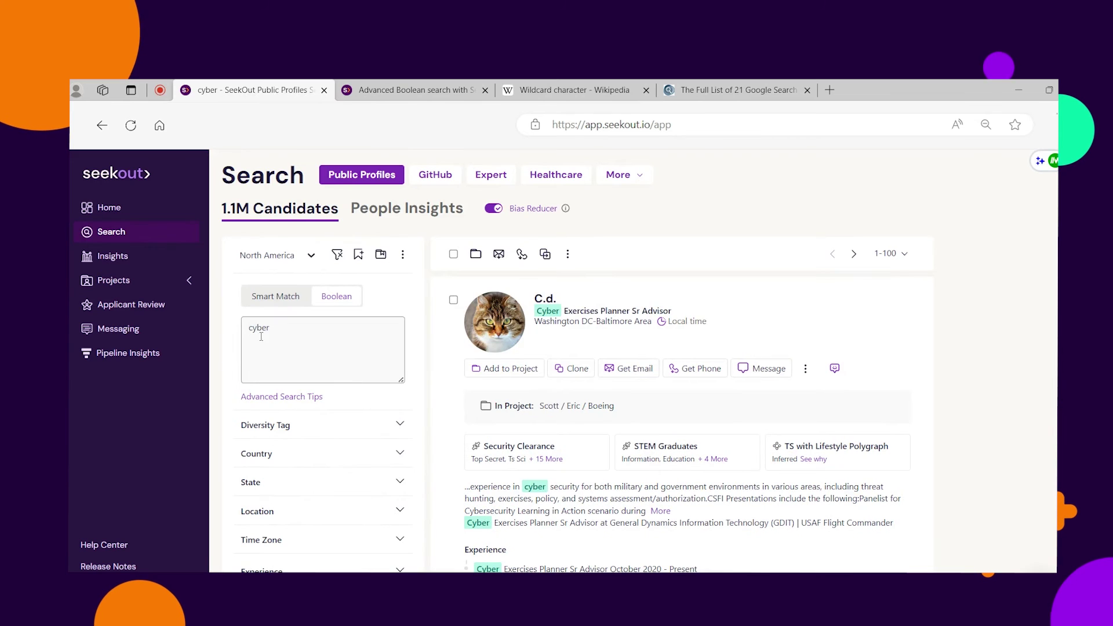
Step: Compare the query term cyber with its highlighted matches in the first candidate's profile
left_click_drag(271, 328, 247, 330)
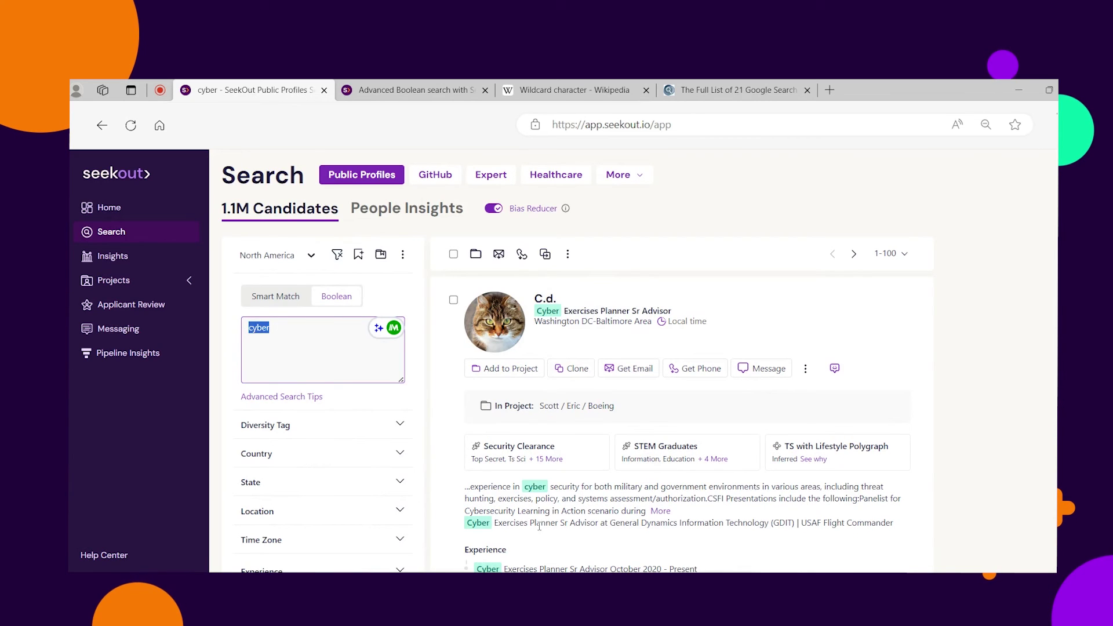
double_click(534, 486)
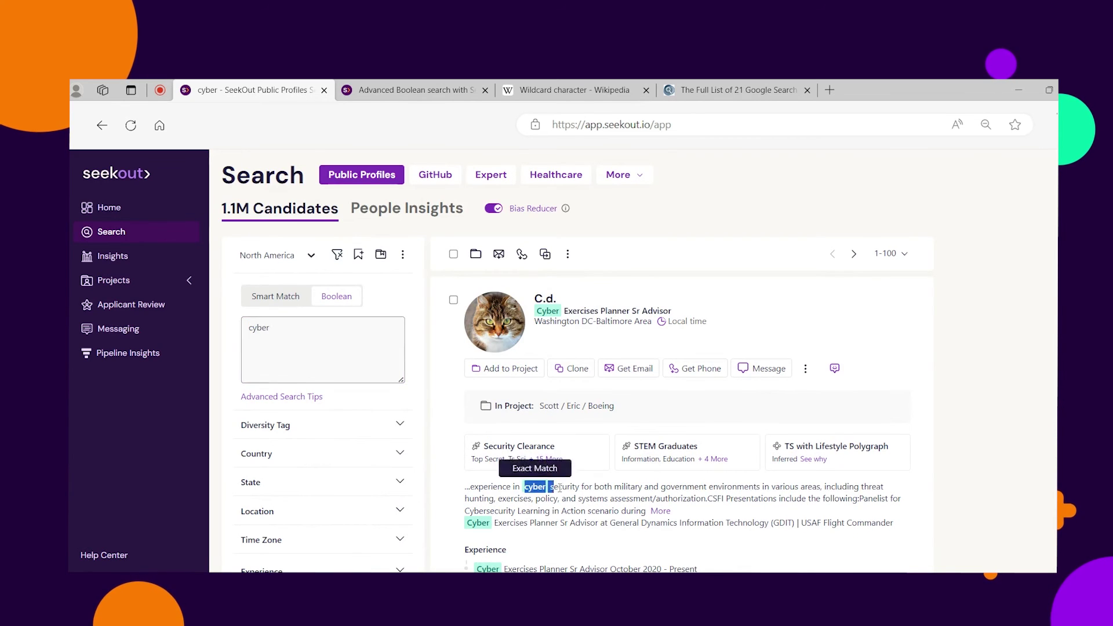
double_click(478, 523)
left_click(576, 521)
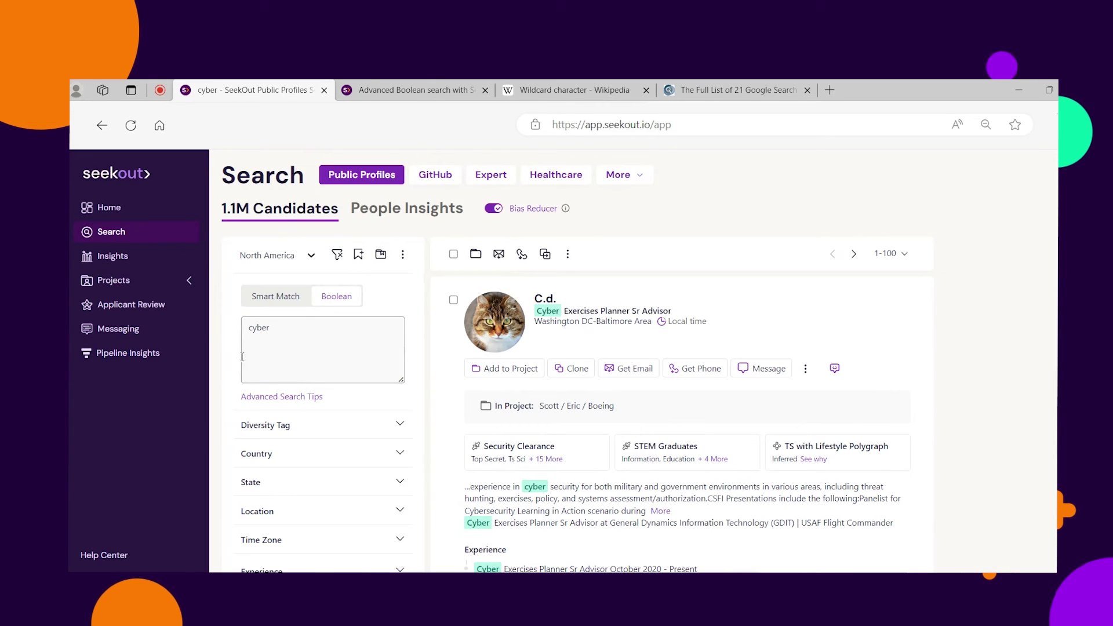
Step: Append the * wildcard to the query term cyber and run the Boolean search
double_click(249, 329)
left_click(275, 329)
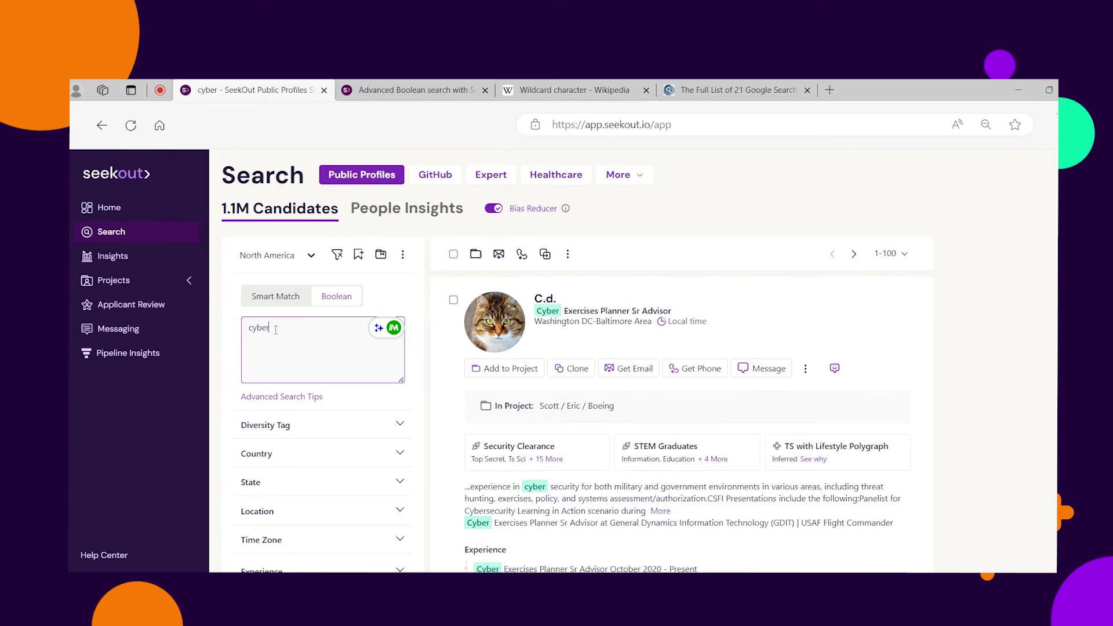
type("*")
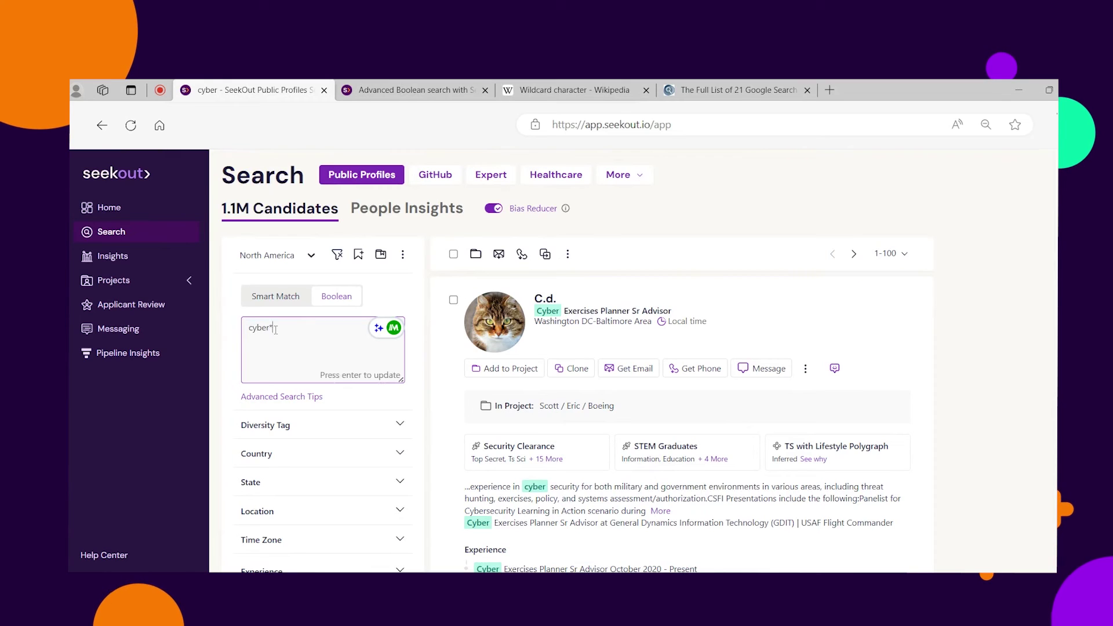
key("Return")
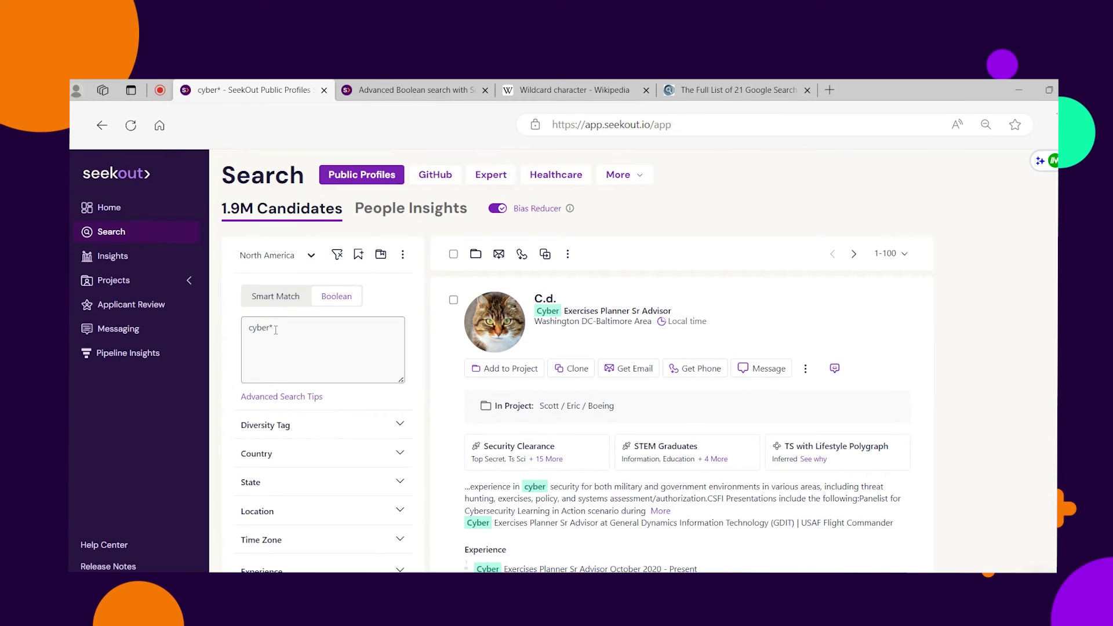
Step: Compare the cyber match in the first candidate's profile with the stem and asterisk of cyber* in the query
double_click(545, 489)
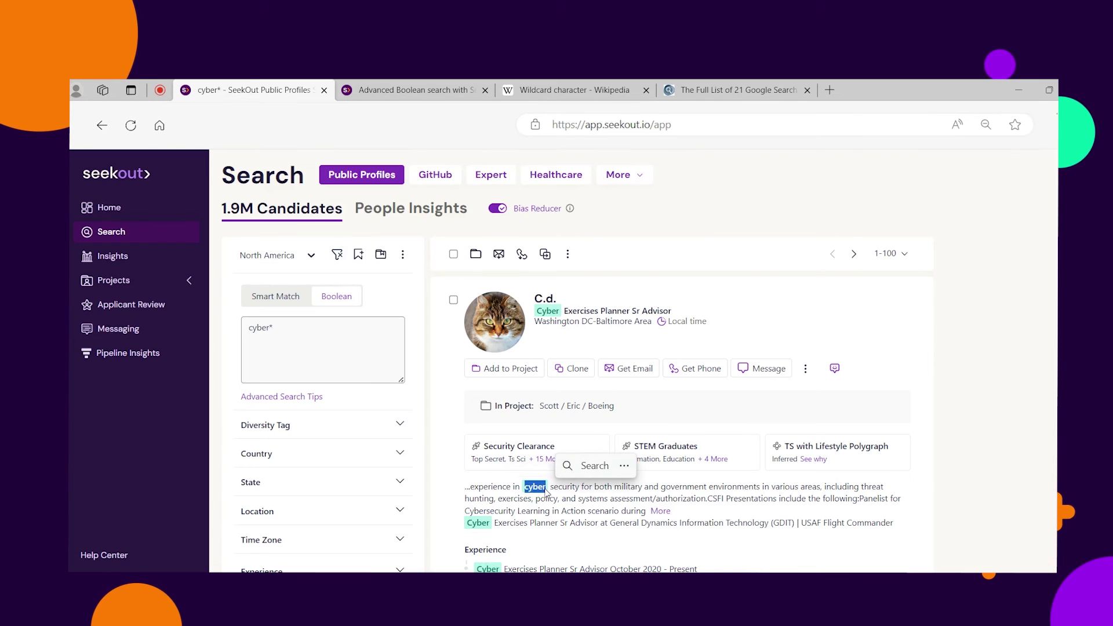
double_click(324, 373)
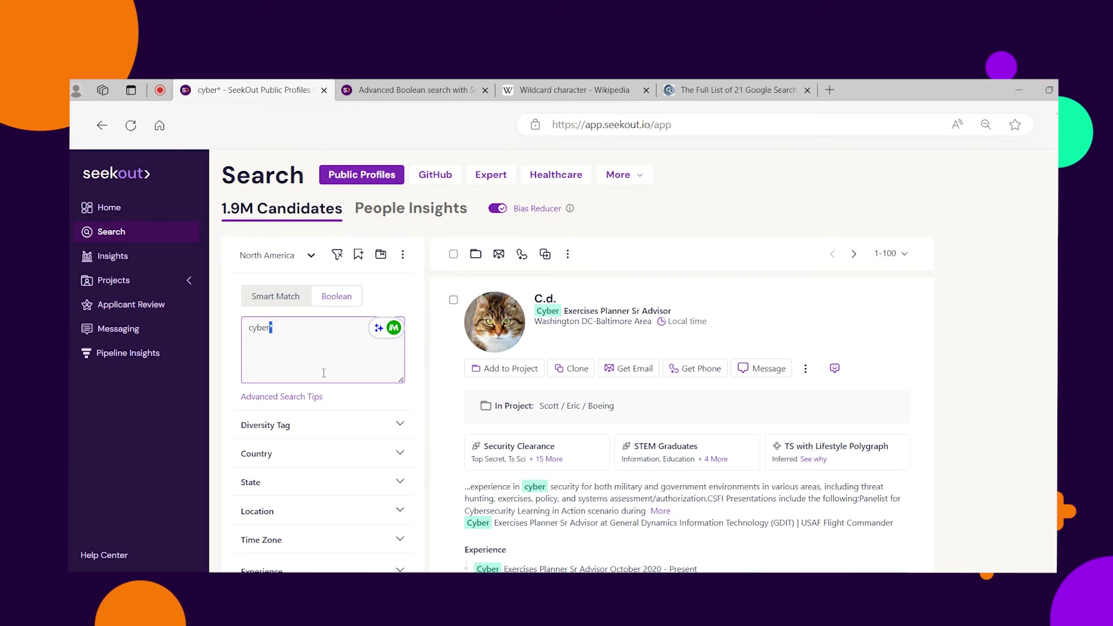
left_click(308, 335)
left_click_drag(246, 328, 268, 328)
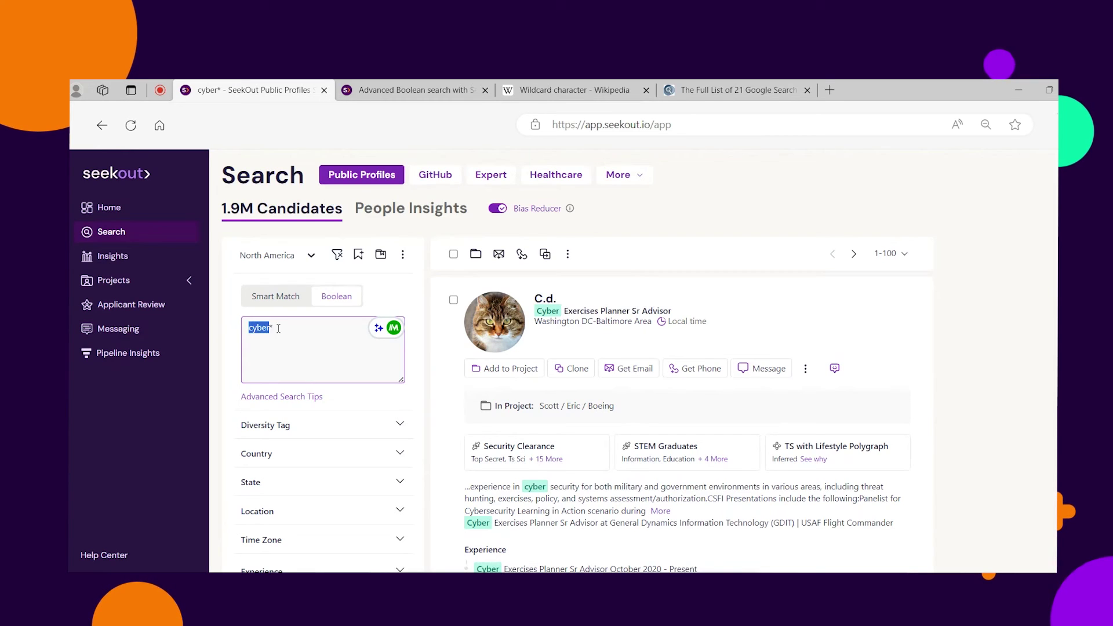
left_click(278, 328)
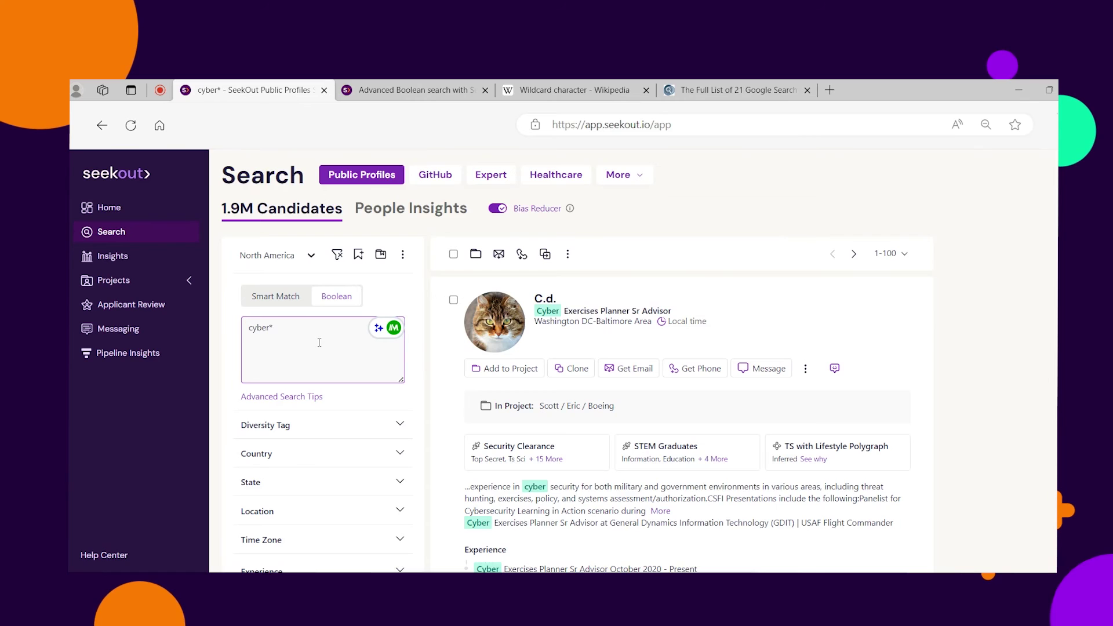
Step: Add crypto as a second term below cyber*, run the search and check the Crypto match in the first profile
key("Return")
key("Return")
type("crypt")
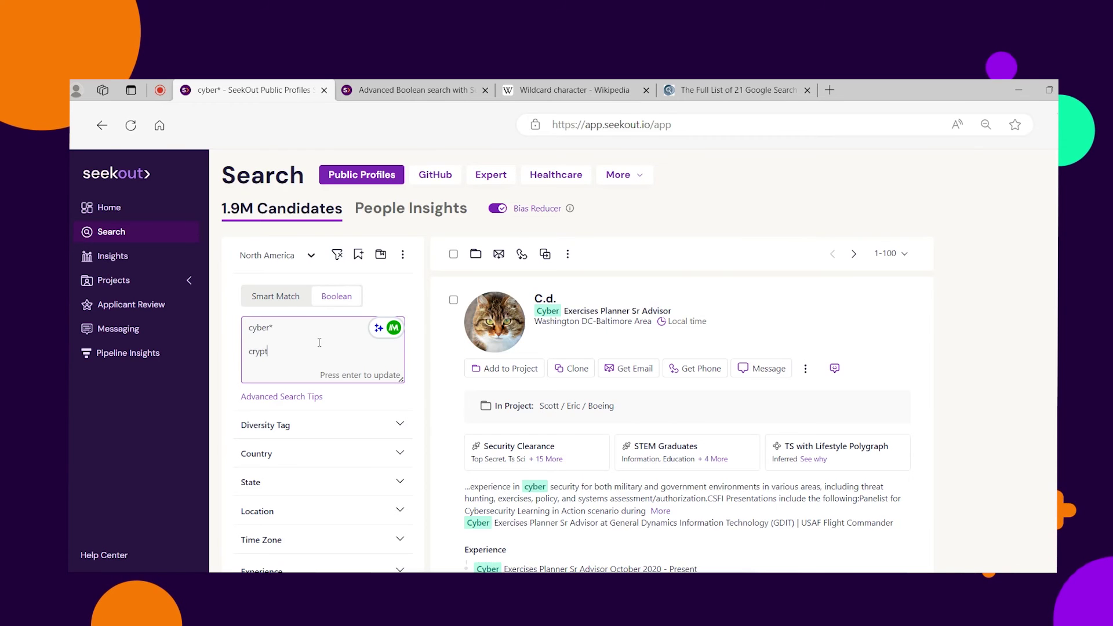
type("o")
key("Return")
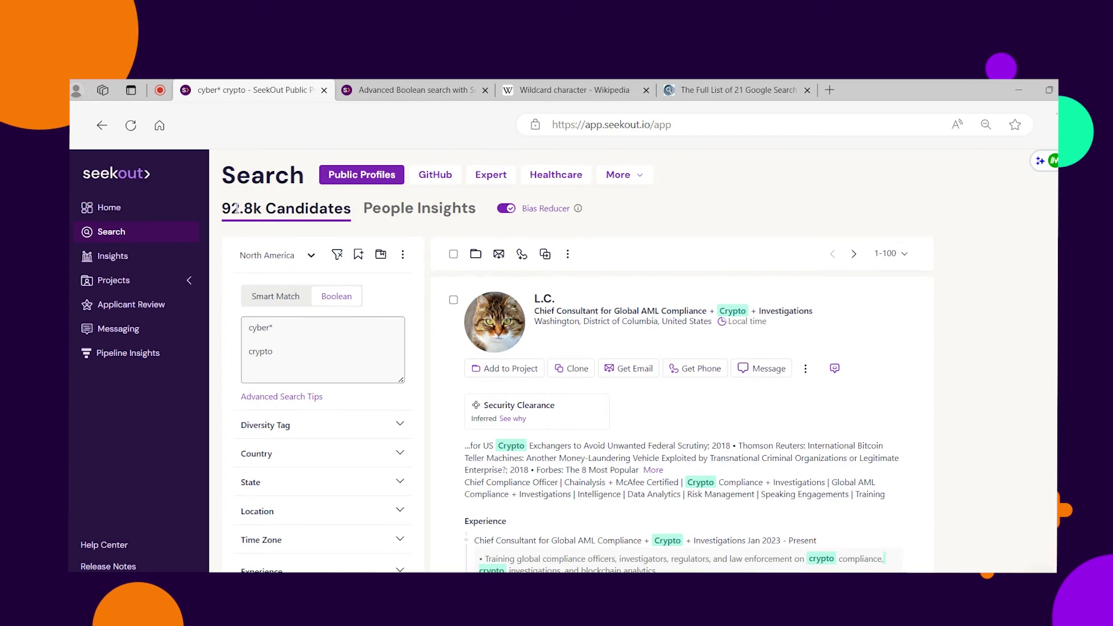
left_click(277, 356)
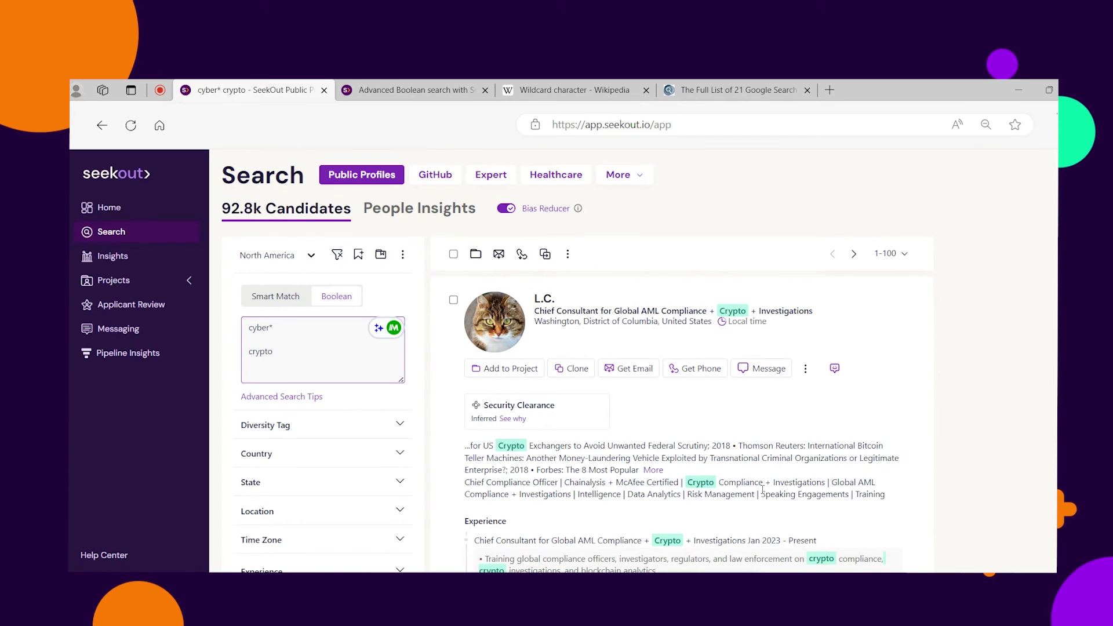
double_click(699, 482)
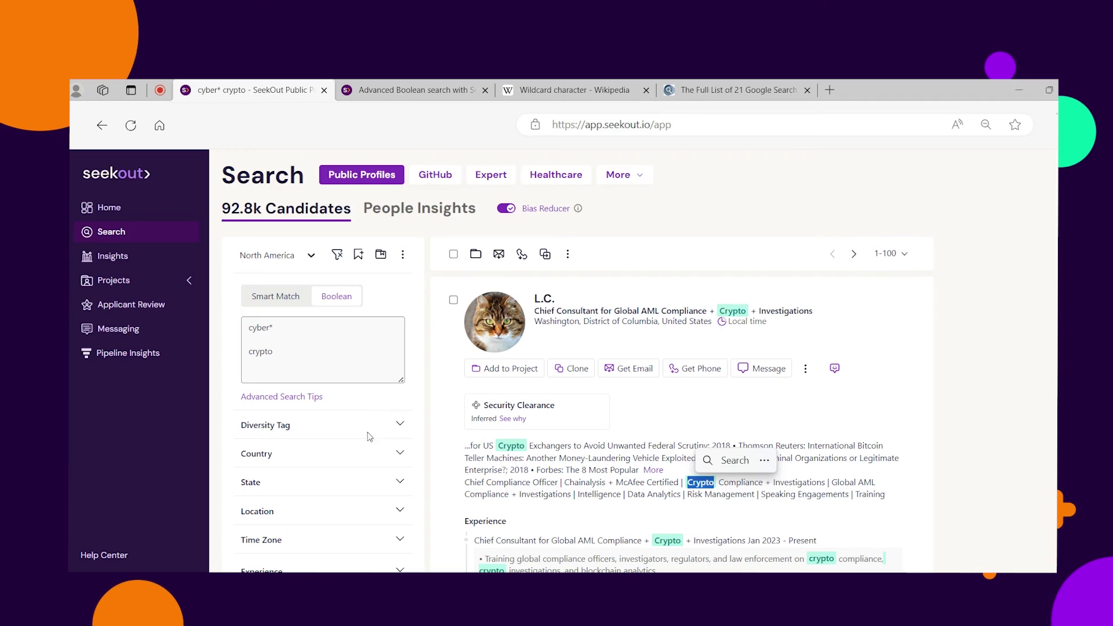
Step: Append the * wildcard to the query term crypto and run the search
left_click(299, 346)
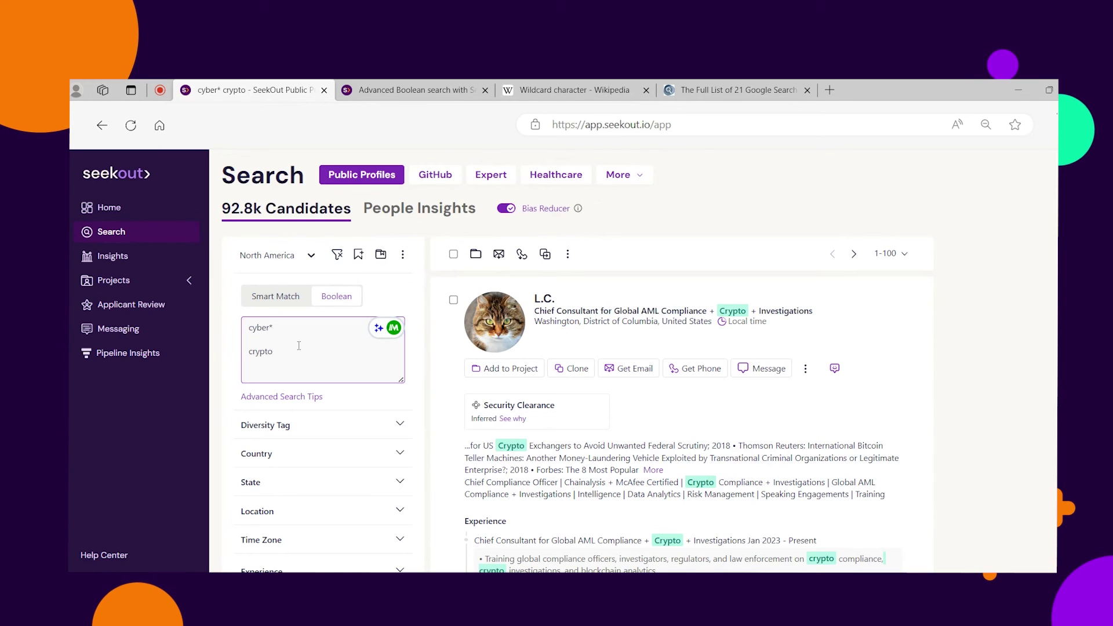
type("*")
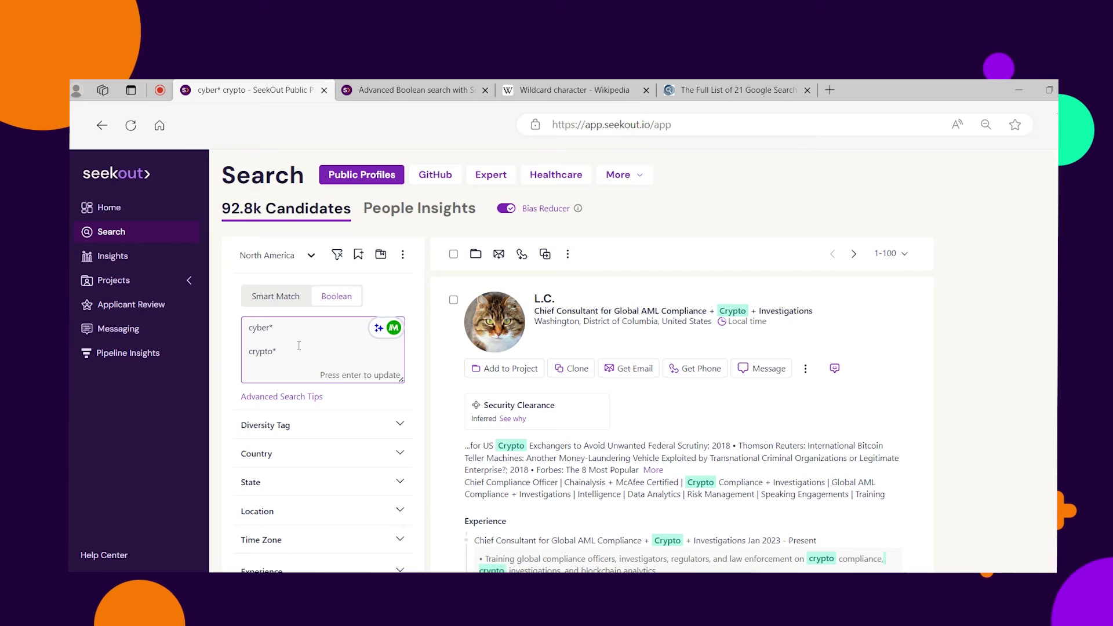
left_click_drag(248, 352, 275, 352)
left_click(272, 351)
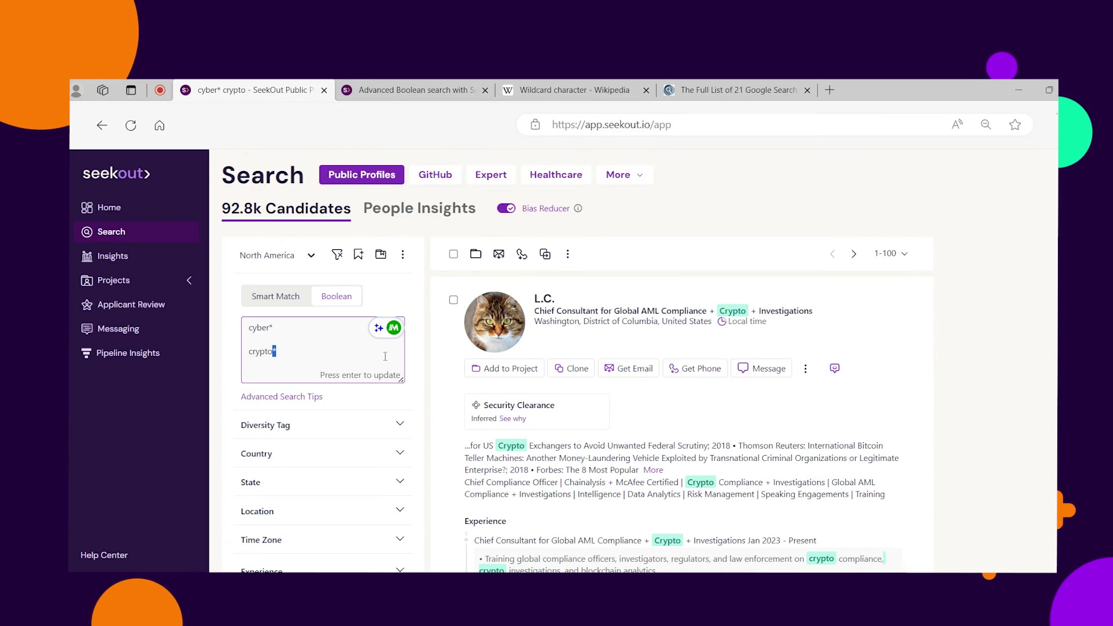
key("Return")
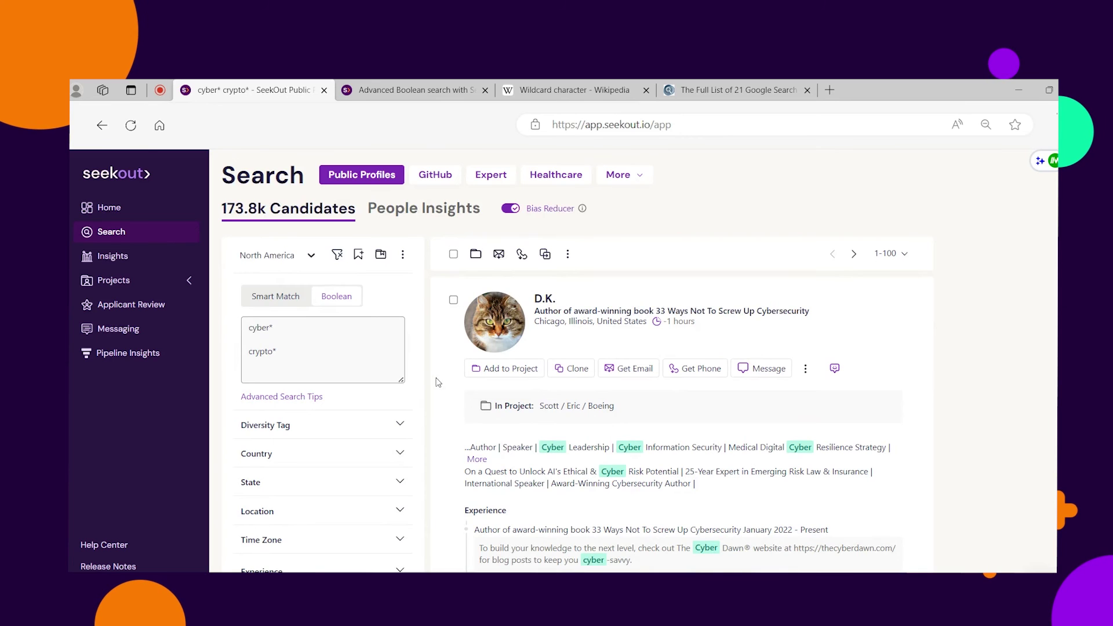
Step: Review the highlighted matches for cyber* and crypto* in the first candidate's profile
scroll(438, 382, "down", 4)
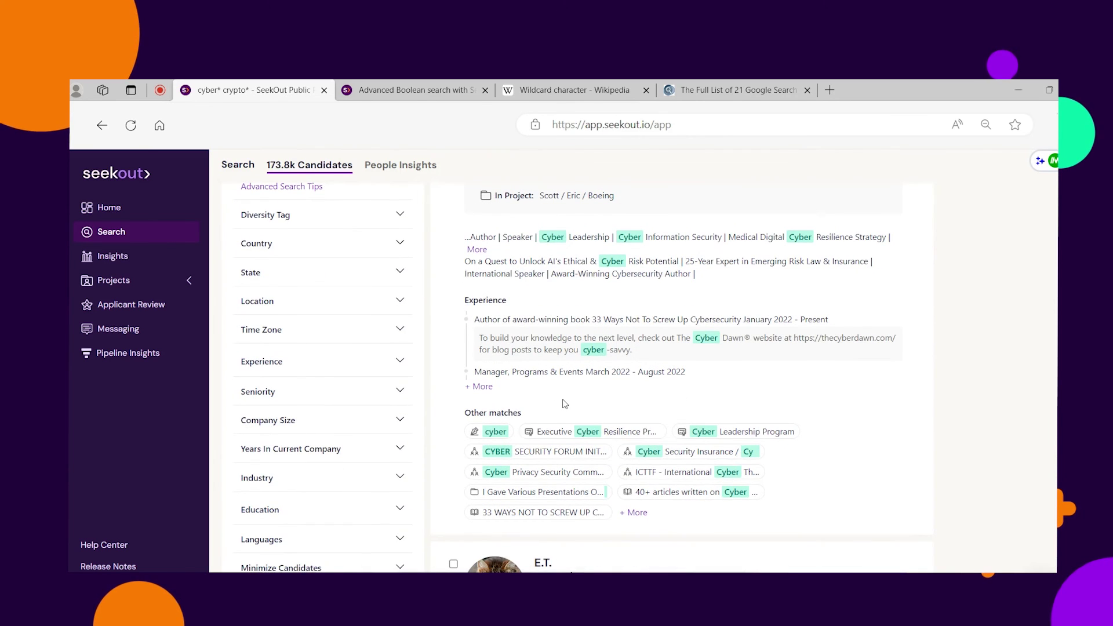
scroll(564, 401, "down", 1)
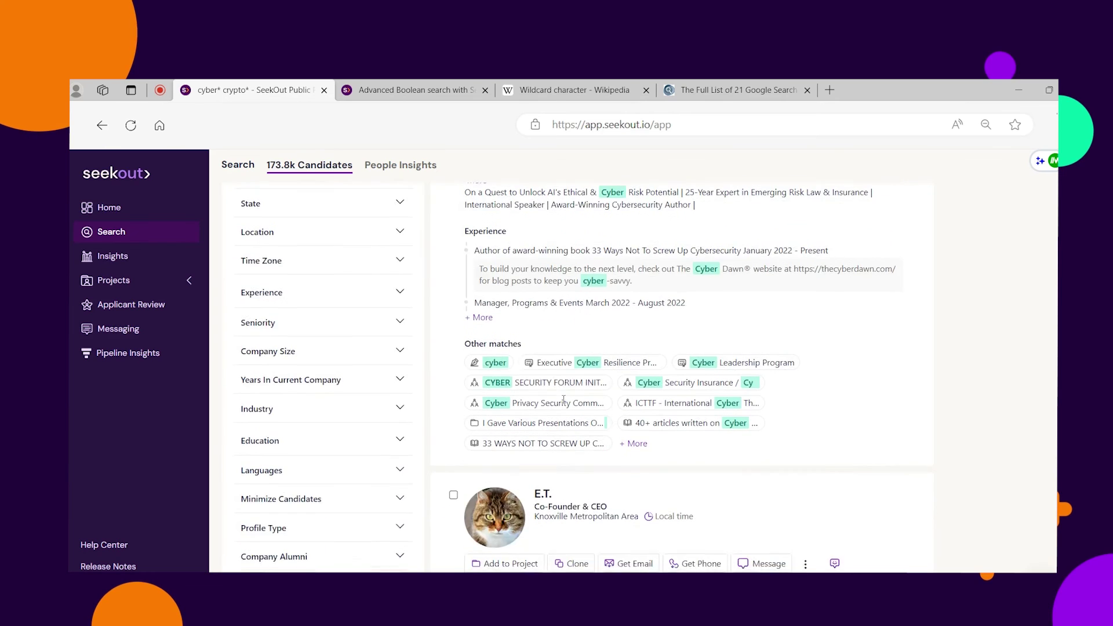
scroll(564, 401, "up", 5)
Step: Add electric as a third term below crypto*, run the search and check the electric match in the first profile
left_click_drag(245, 351, 274, 351)
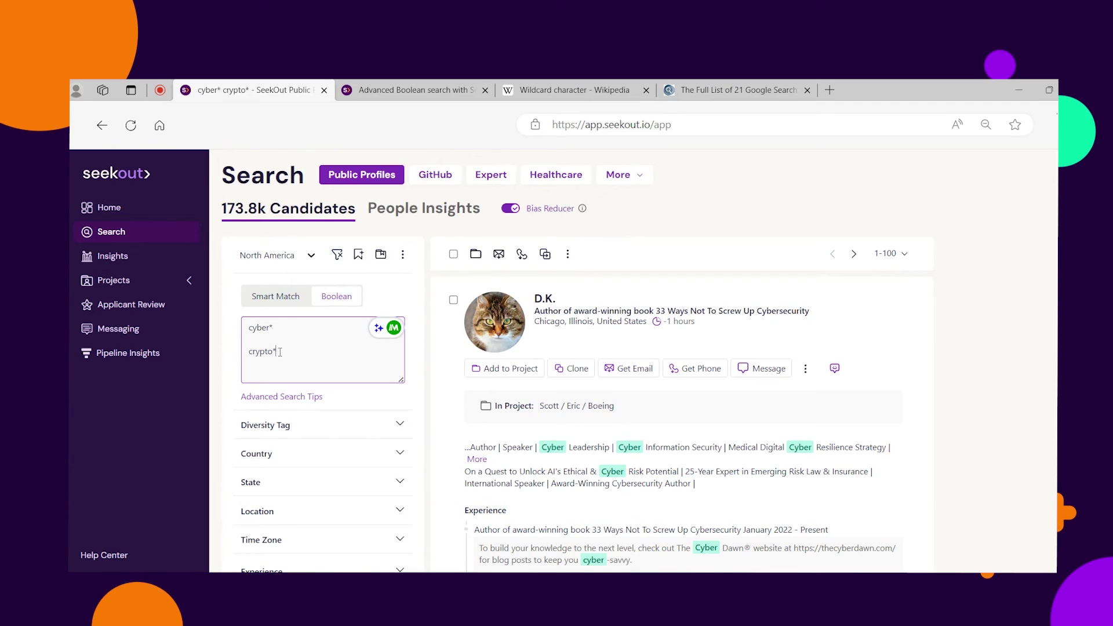
key("shift+Return")
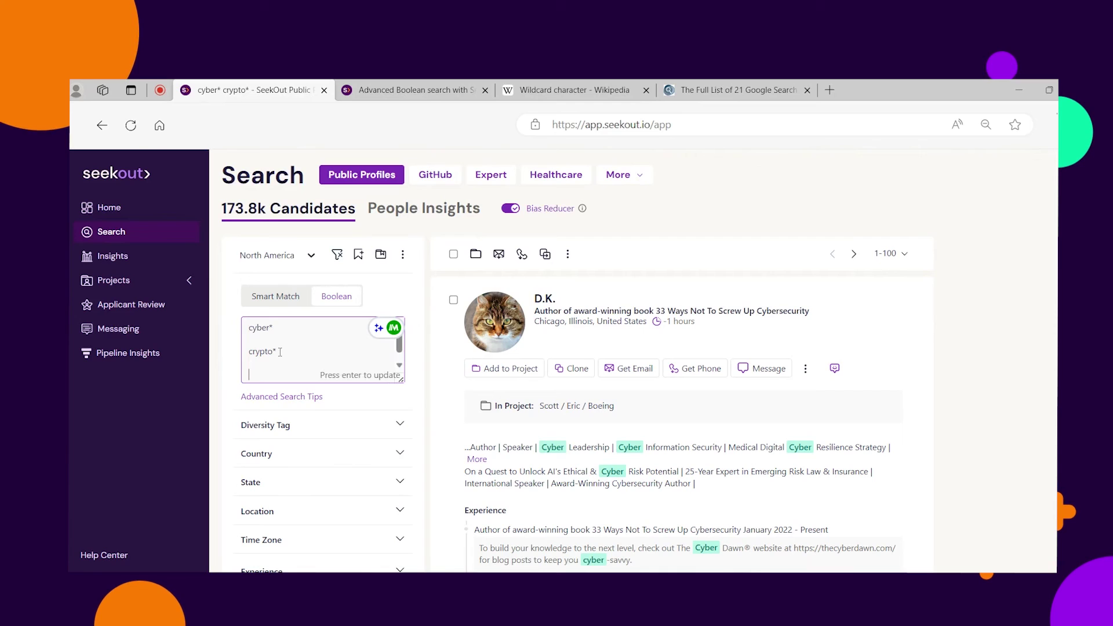
type("electri")
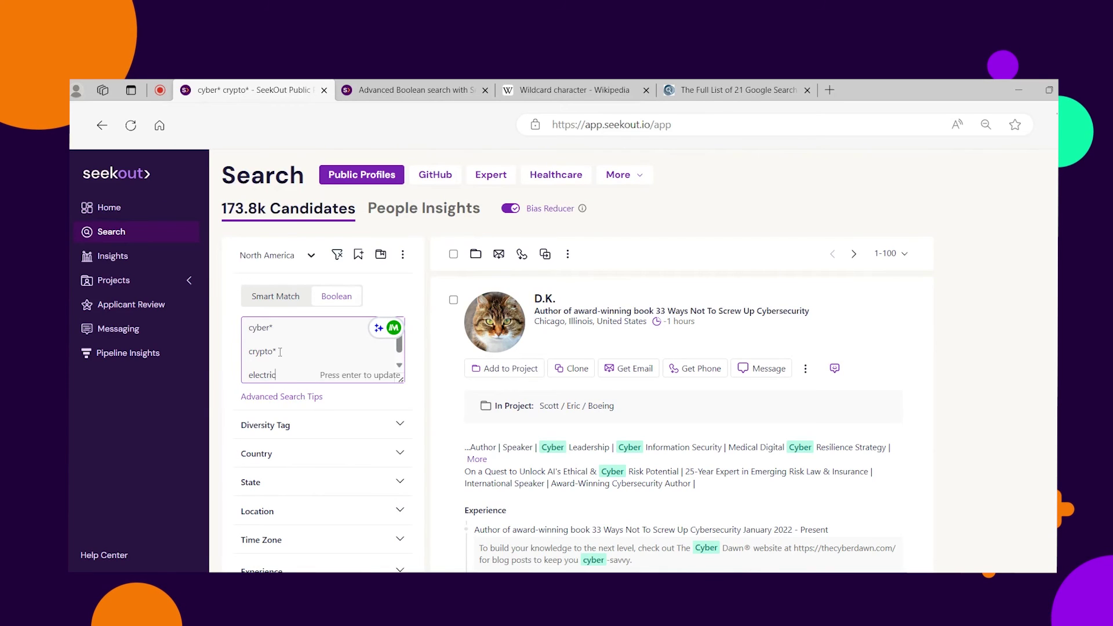
type("c")
key("Return")
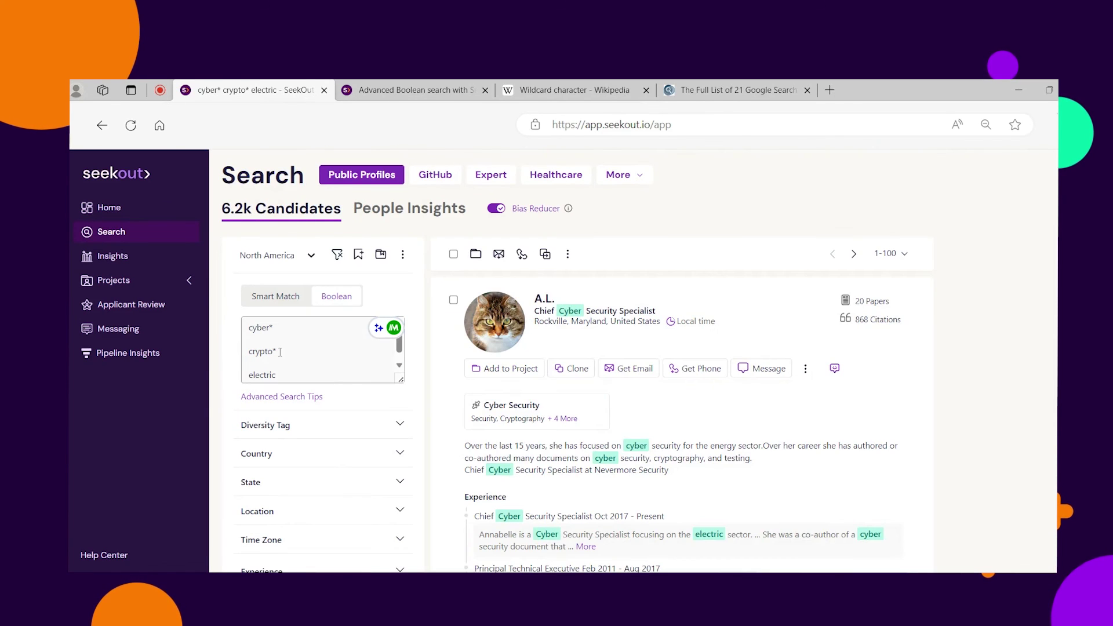
mouse_move(724, 533)
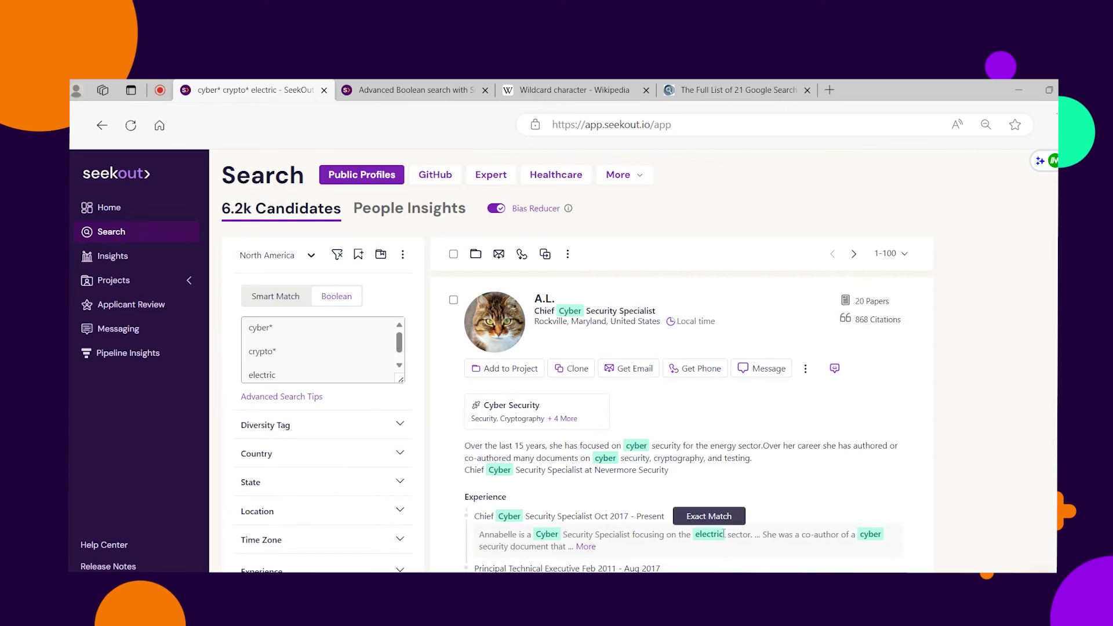
left_click_drag(723, 533, 694, 533)
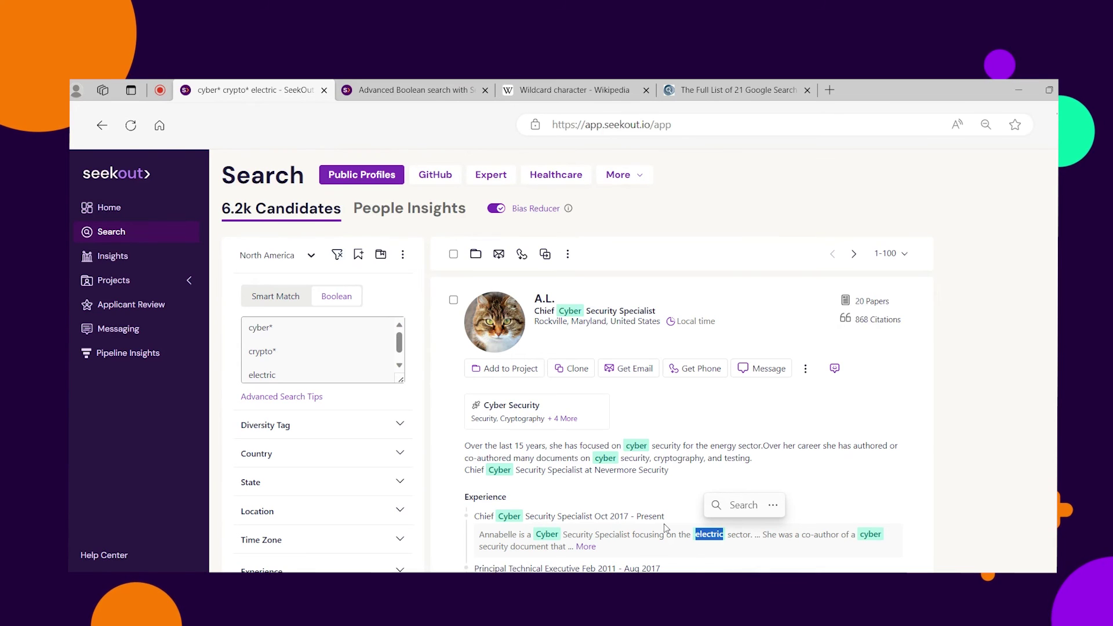
Step: Append the * wildcard to the query term electric
left_click(296, 380)
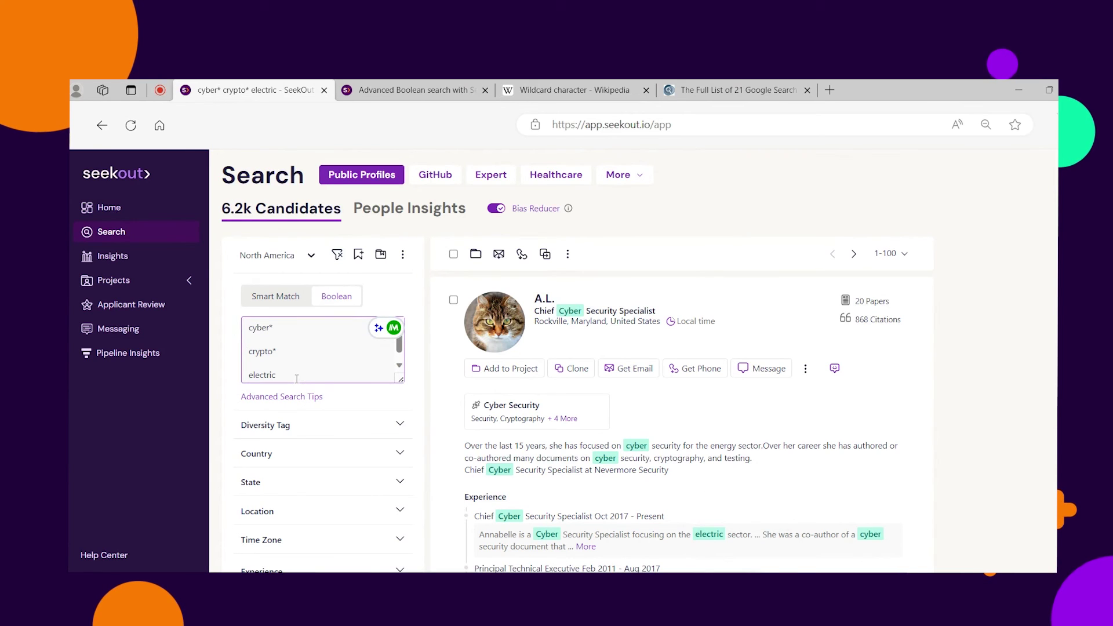
double_click(296, 377)
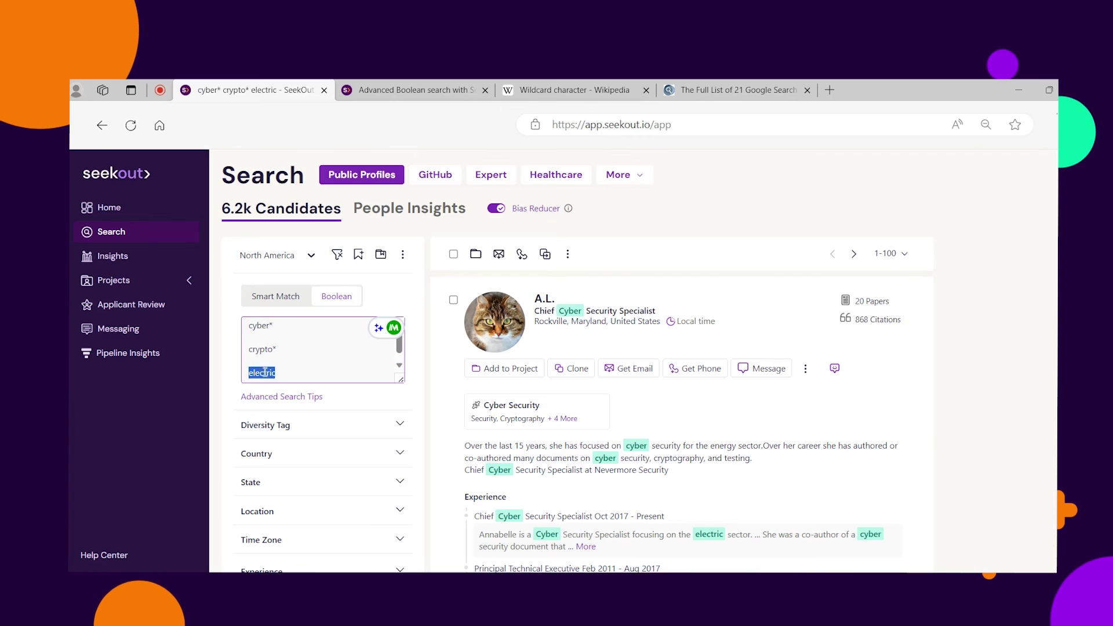
left_click(294, 373)
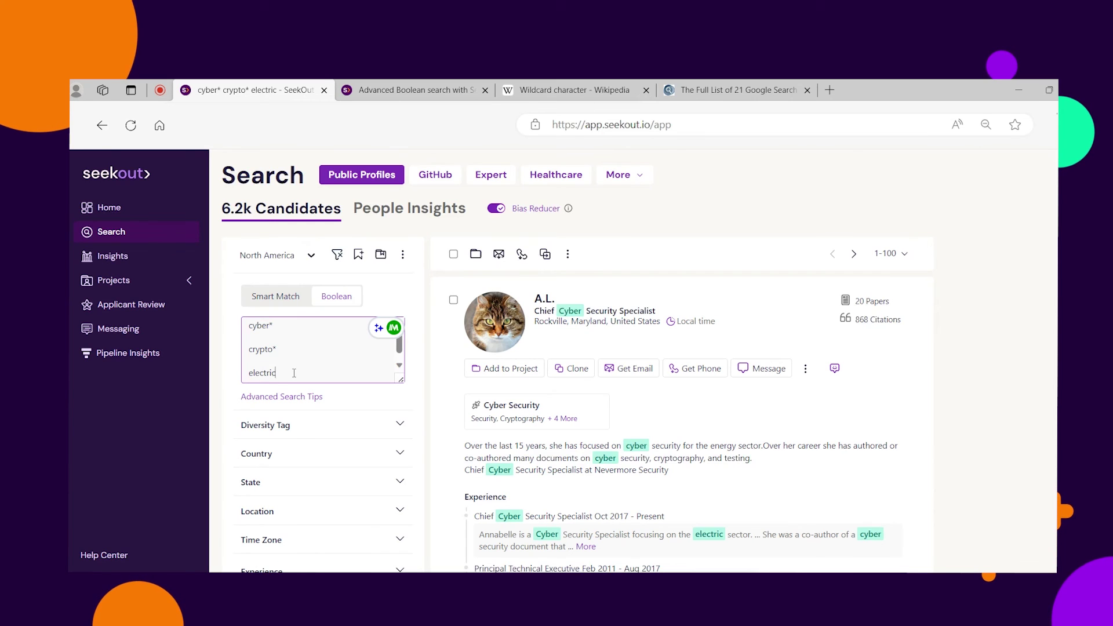
type("*")
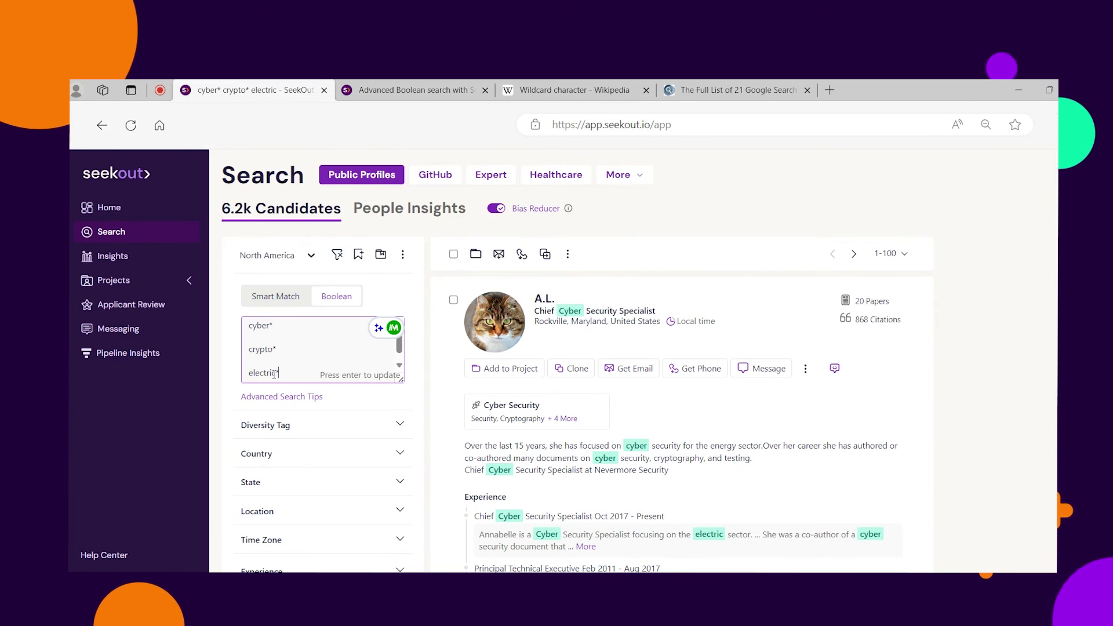
Step: Compare the term electric* with the first profile's electric match and run the updated search
double_click(273, 372)
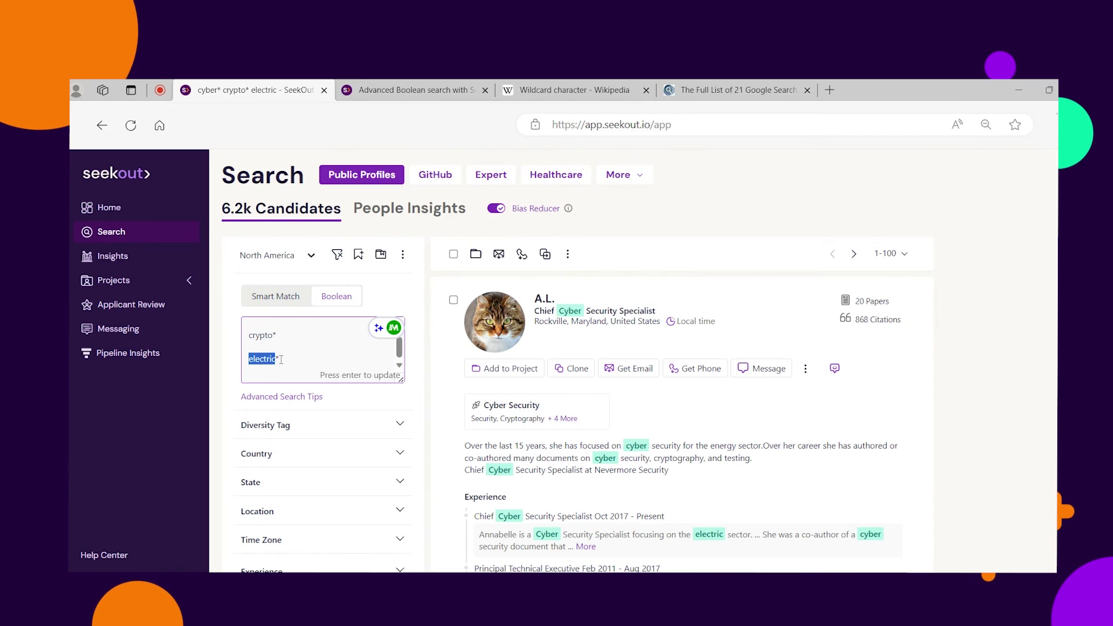
left_click_drag(281, 360, 276, 359)
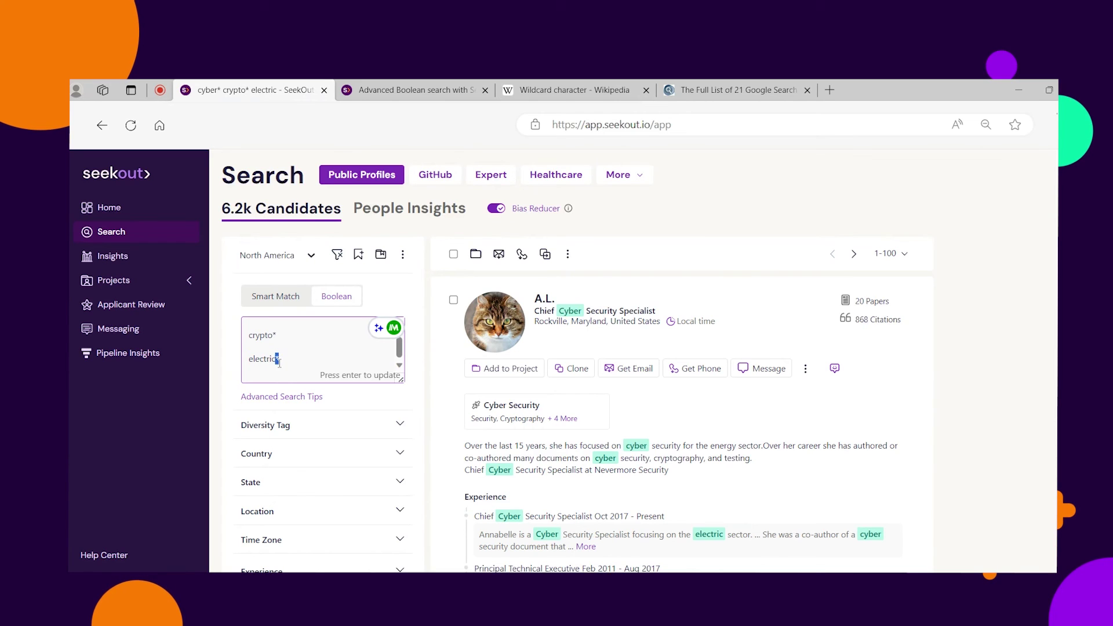
left_click_drag(696, 535, 724, 537)
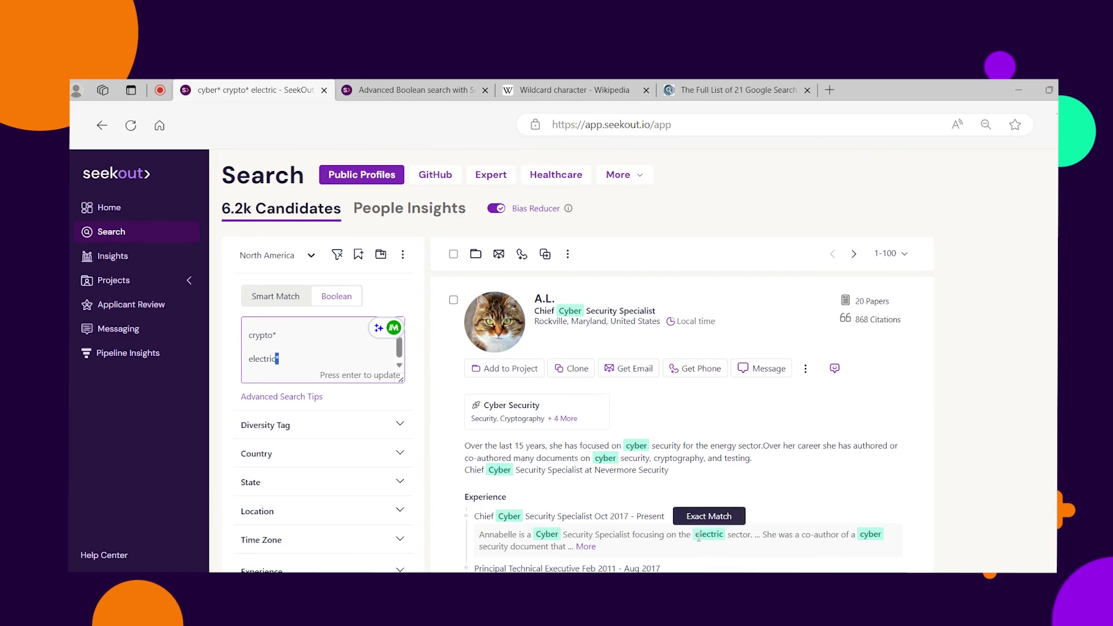
left_click(288, 358)
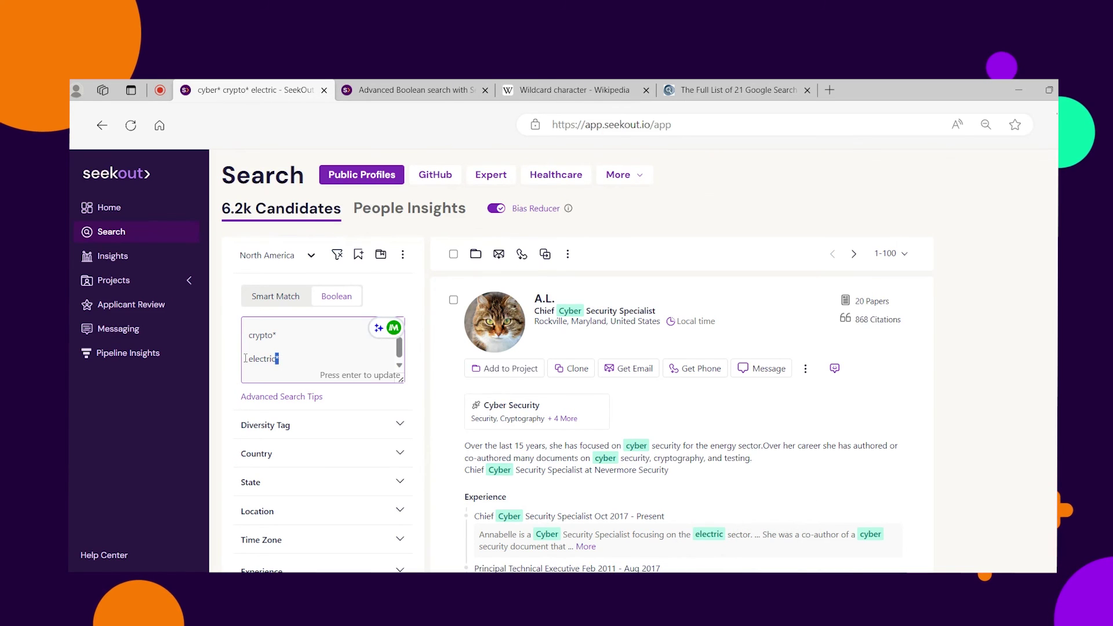
double_click(277, 360)
left_click(288, 360)
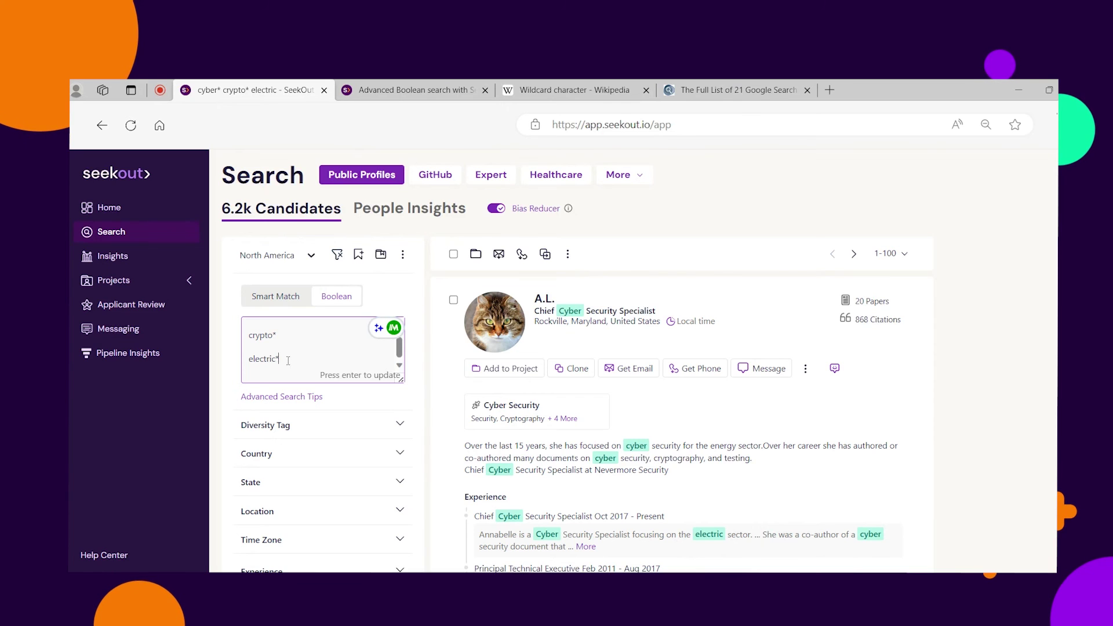
key("Return")
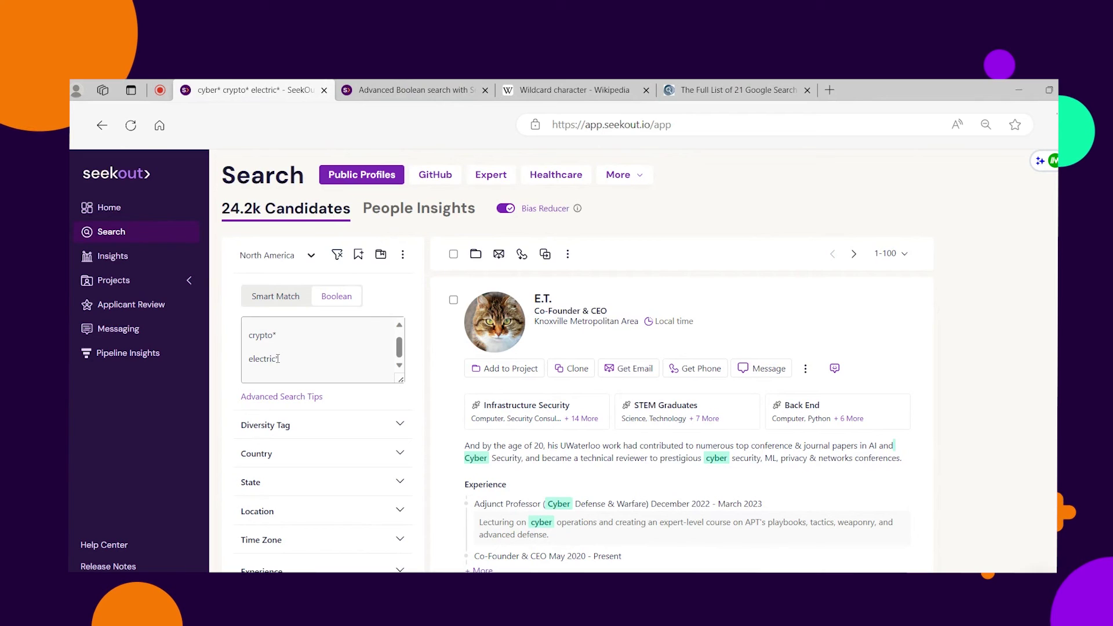
Step: Examine the stem electric and its asterisk in the query's last term
left_click_drag(277, 359, 243, 359)
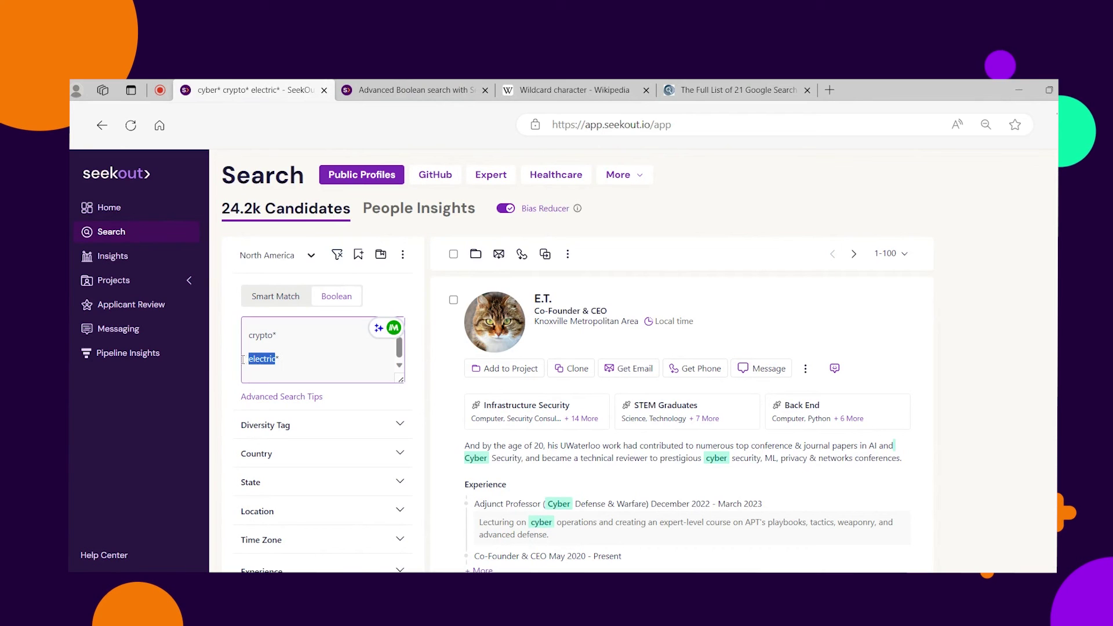
left_click(273, 360)
left_click_drag(251, 359, 276, 362)
left_click(276, 363)
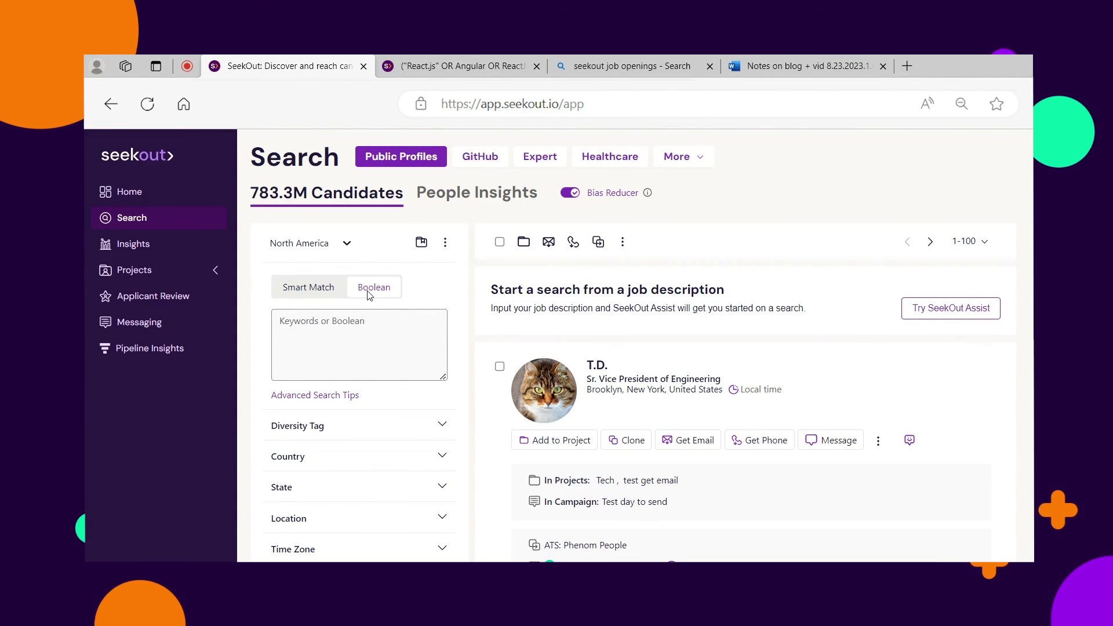
Step: Switch the candidate search to Smart Match and add Software Engineer as the job title
left_click(318, 290)
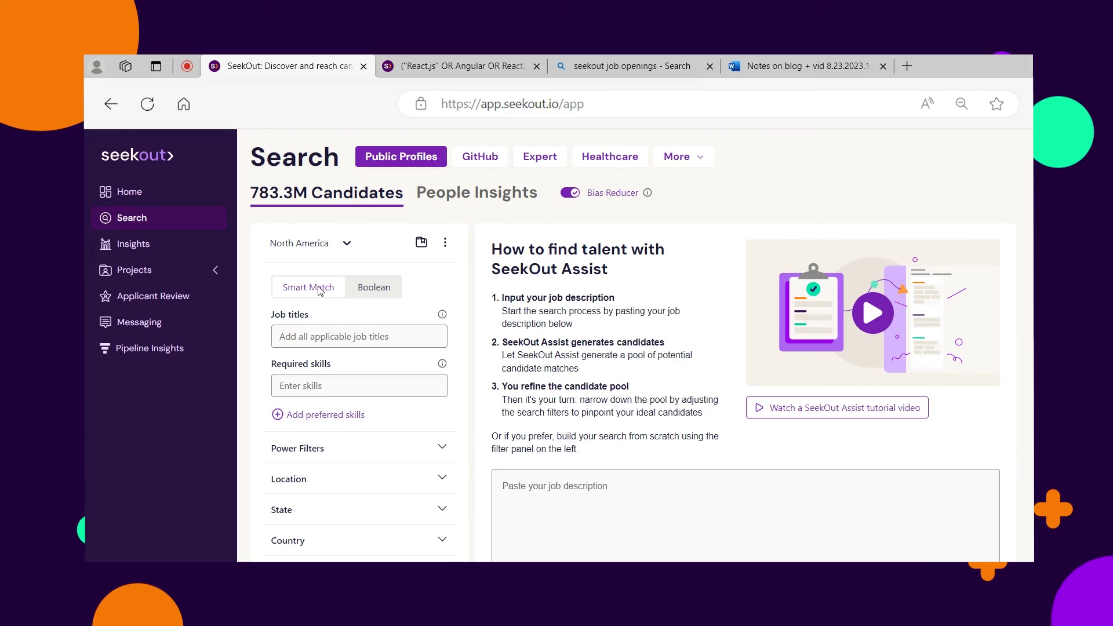
scroll(323, 352, "down", 2)
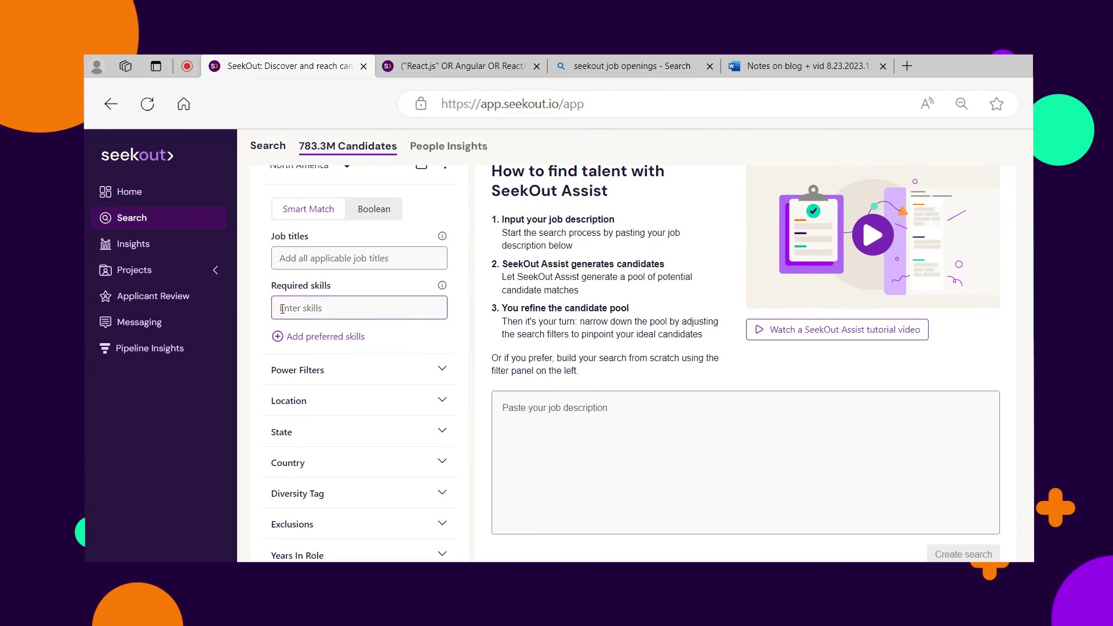
left_click(296, 264)
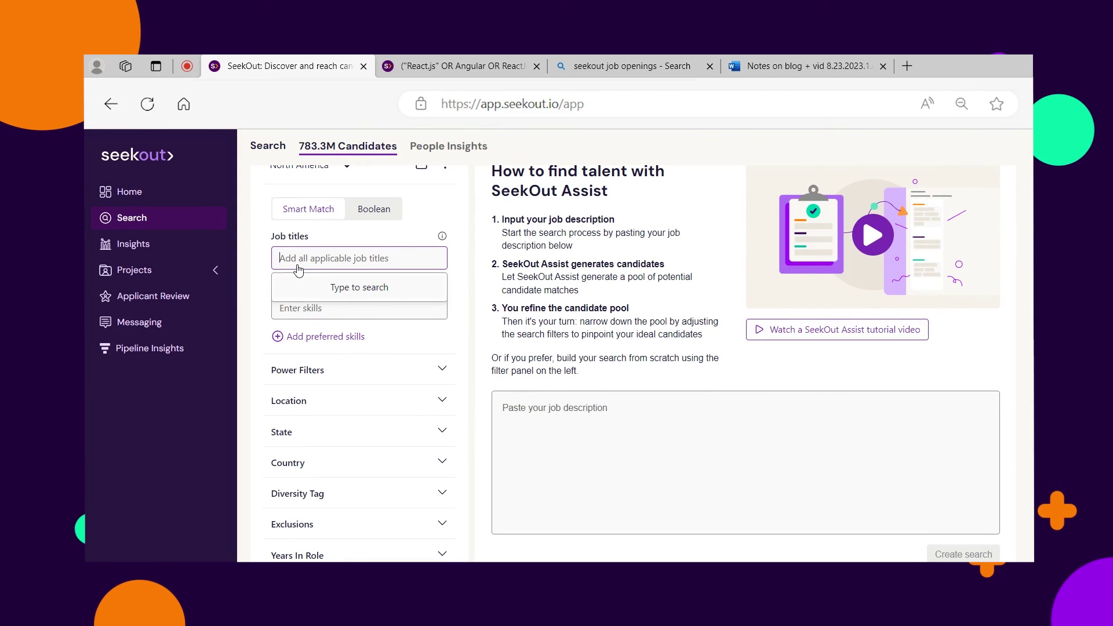
type("software e")
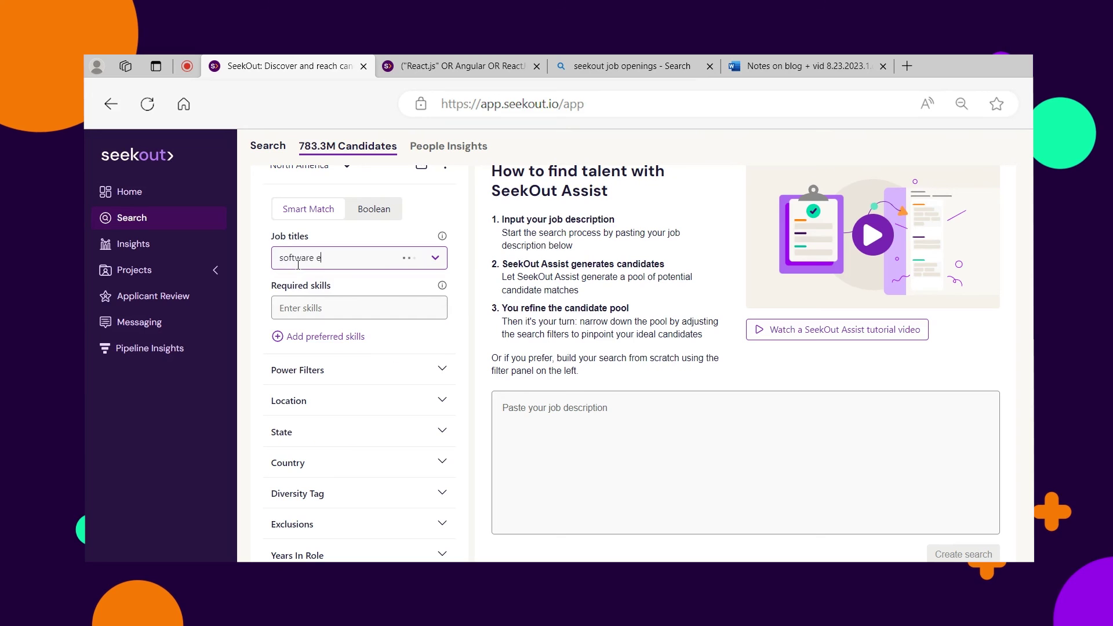
type("ngineer")
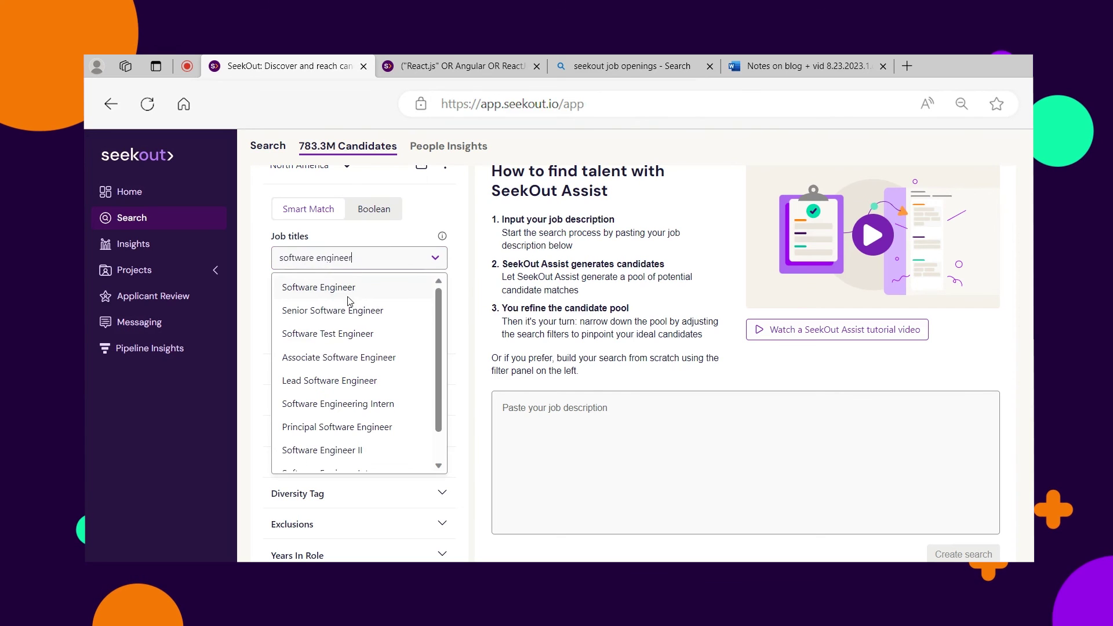
left_click(343, 290)
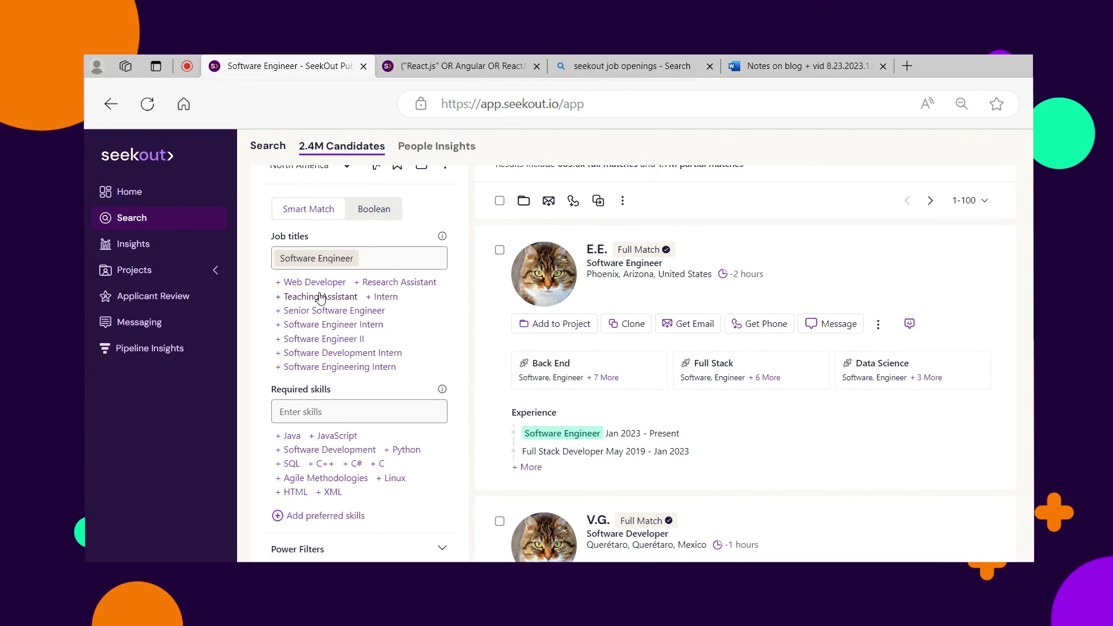
Step: Add Full Stack as a required skill to the Smart Match search
left_click(324, 411)
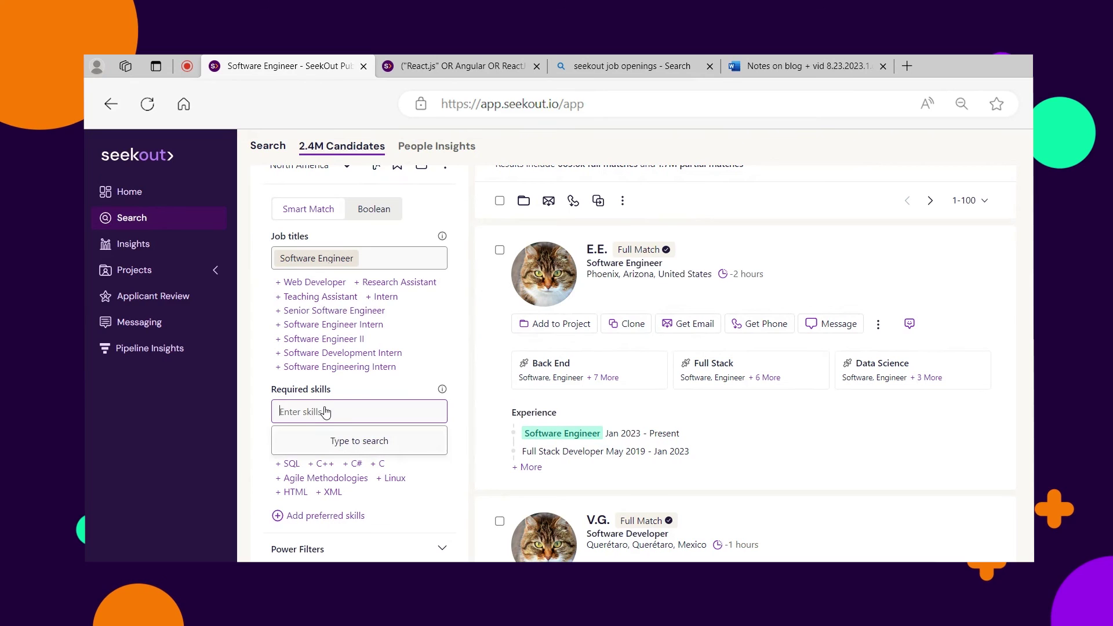
type("full sta")
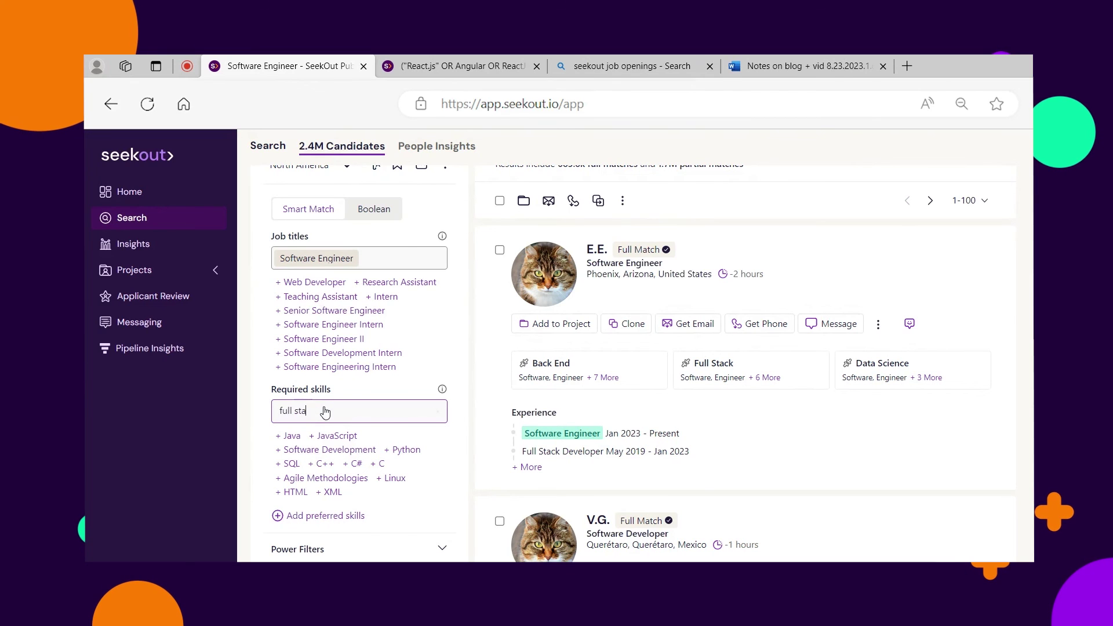
type("ck")
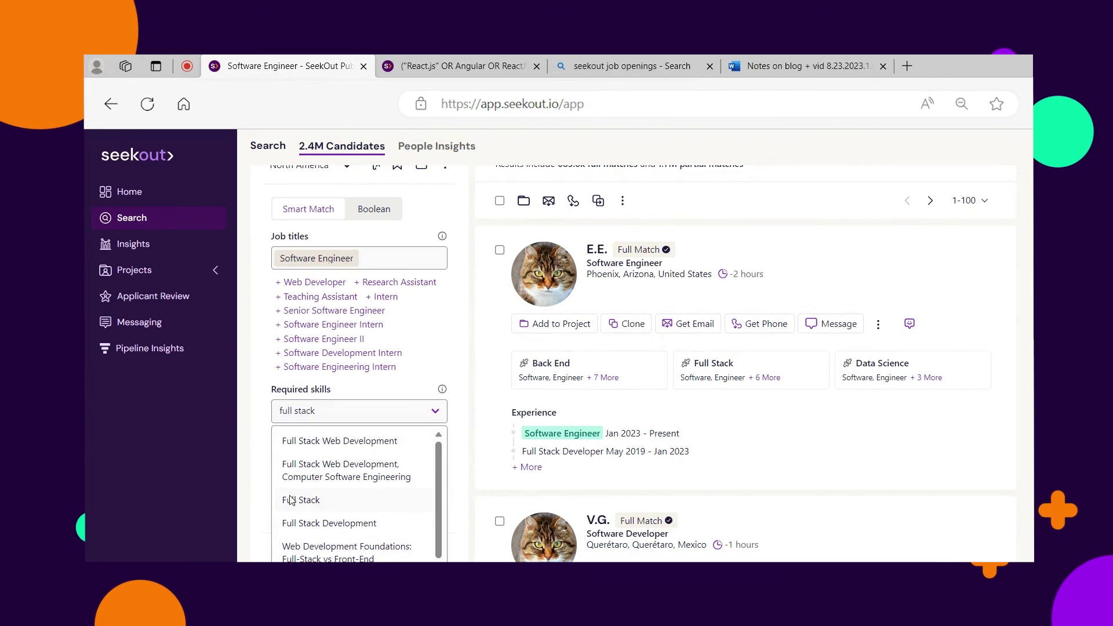
left_click(291, 501)
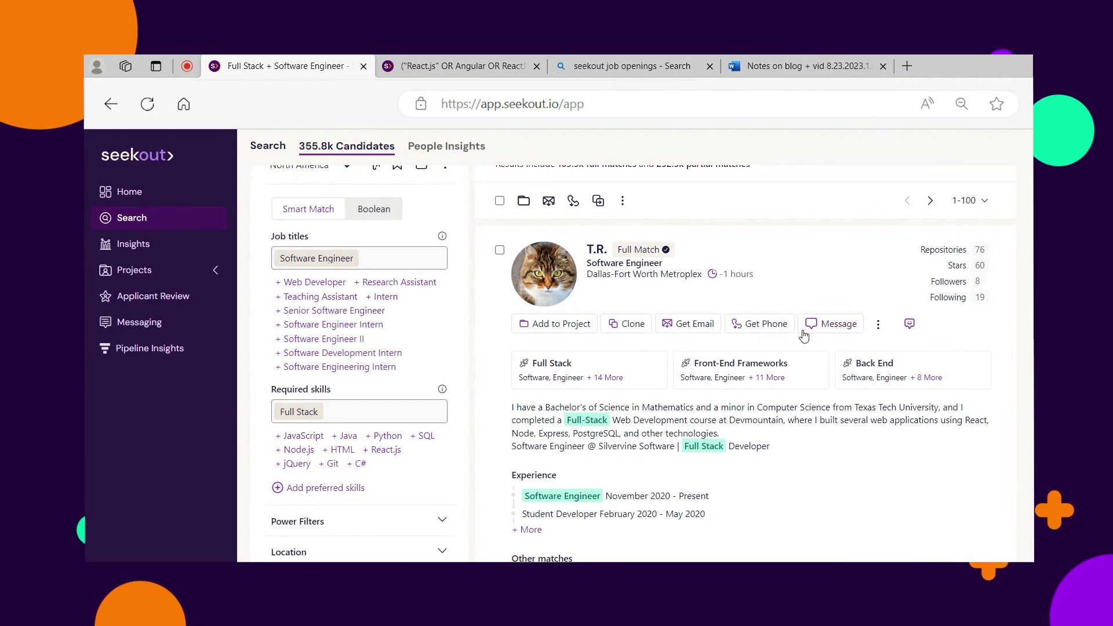
Step: Clear all search filters and bring up the SeekOut Assist field for pasting a job description
scroll(804, 335, "up", 2)
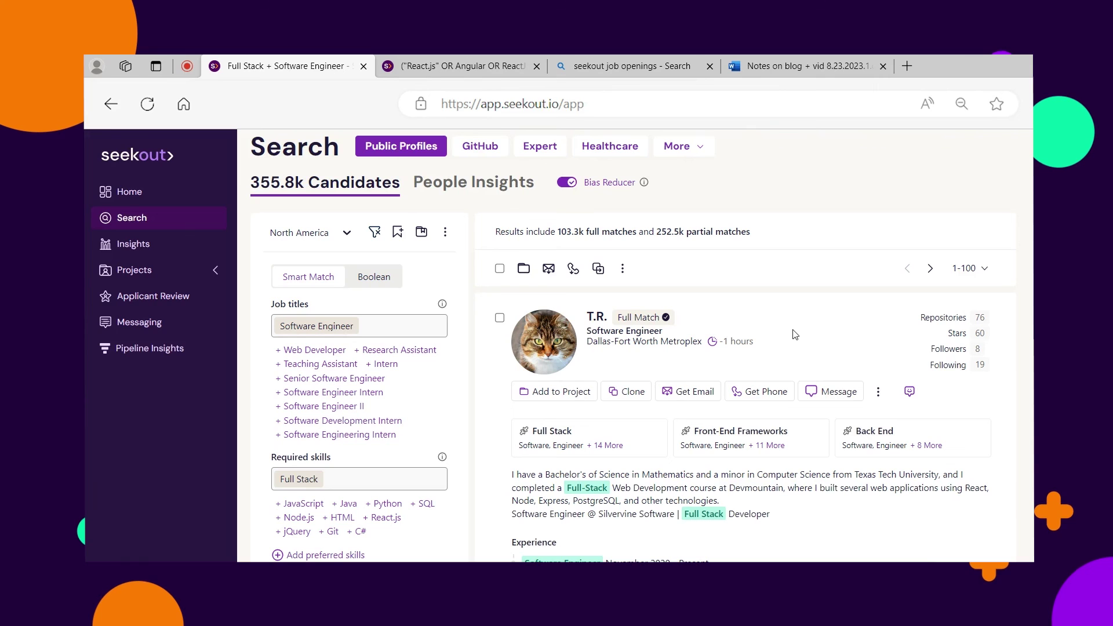
left_click(377, 232)
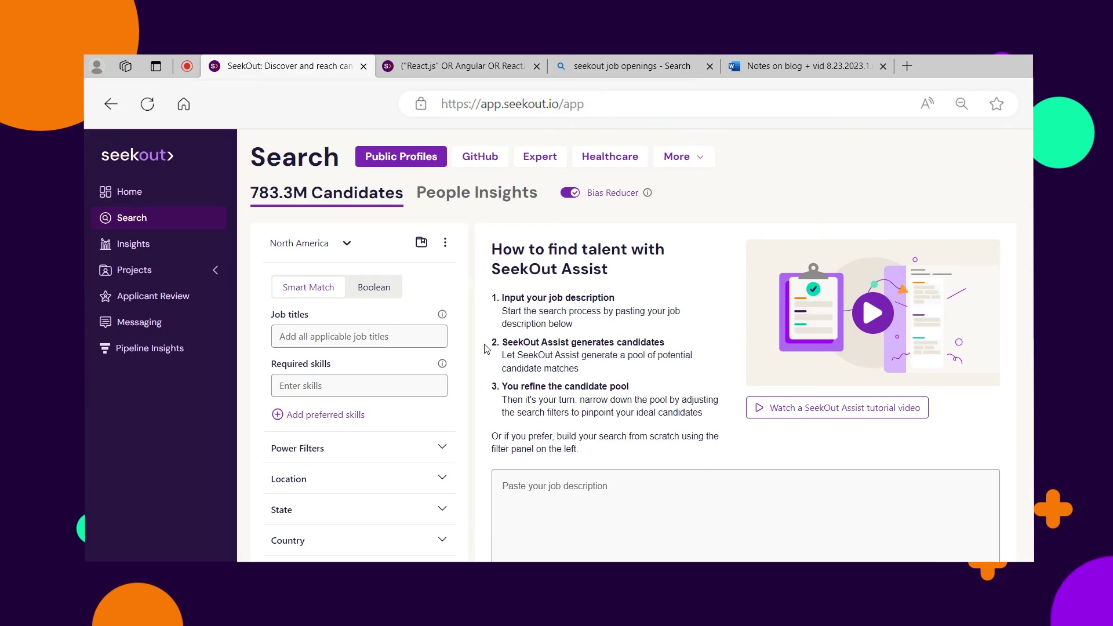
scroll(684, 533, "down", 1)
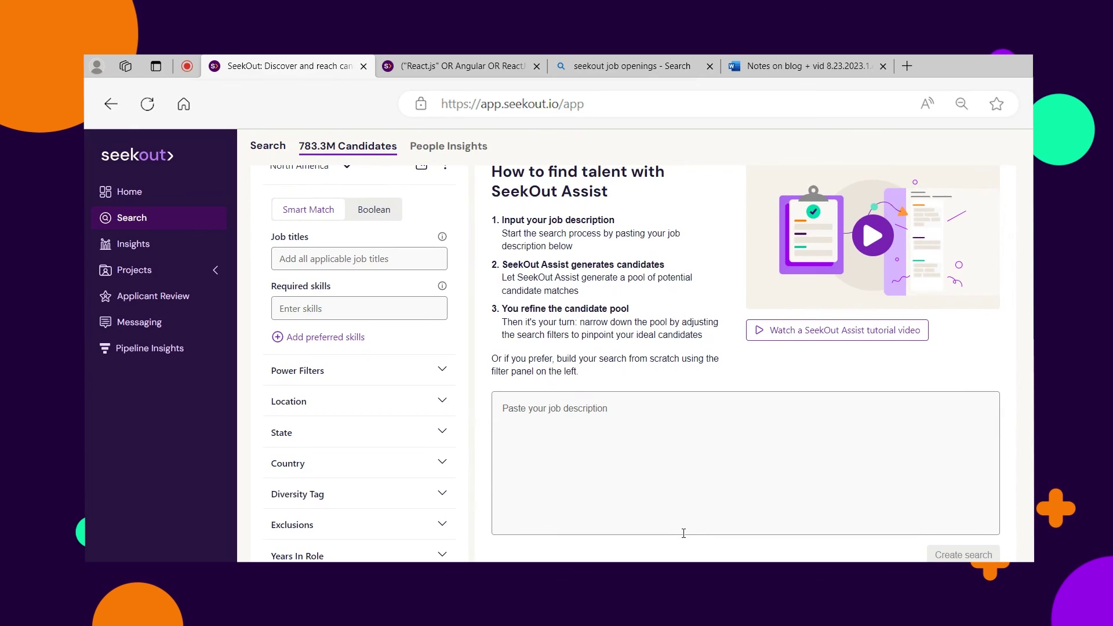
Step: Check the SeekOut Senior Software Engineer, Full Stack job posting and show the candidates in the prepared React.js OR Angular search
left_click(632, 65)
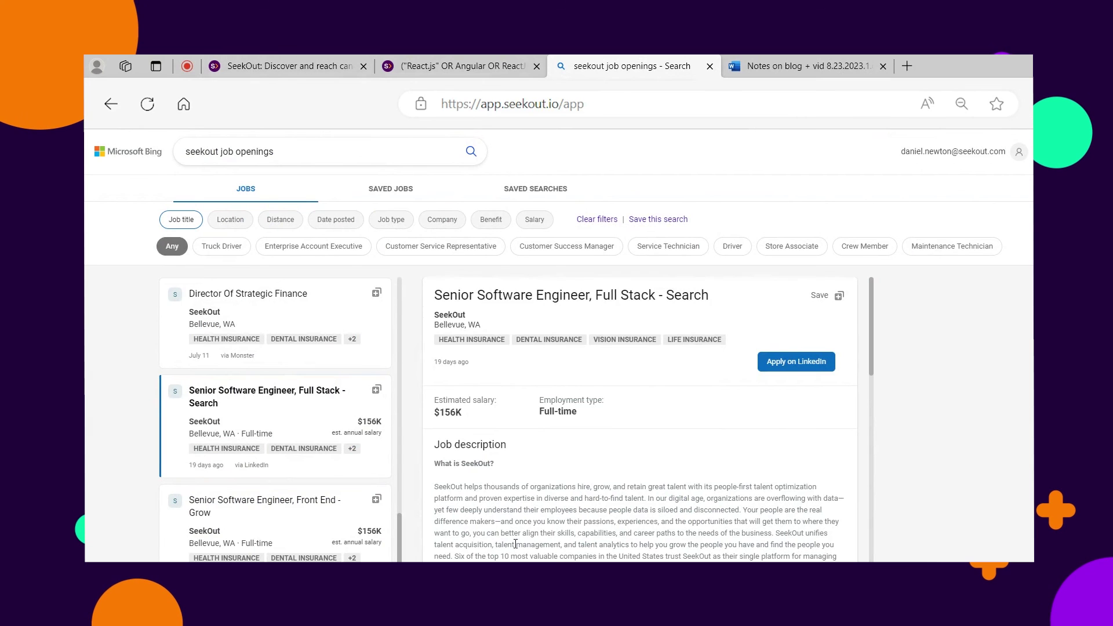
left_click(464, 66)
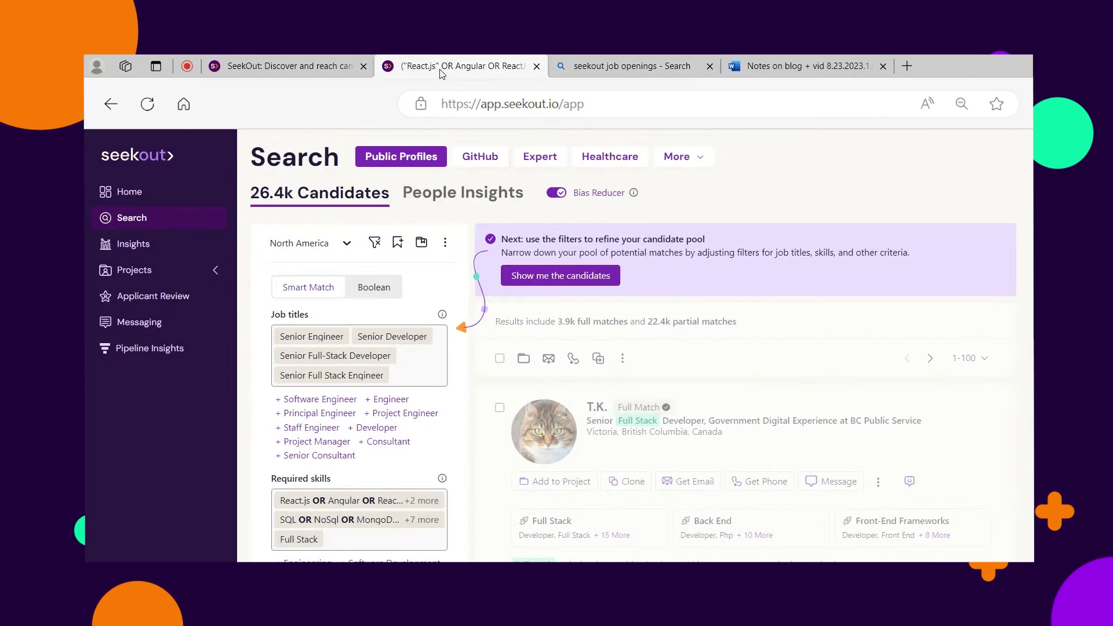
left_click(505, 278)
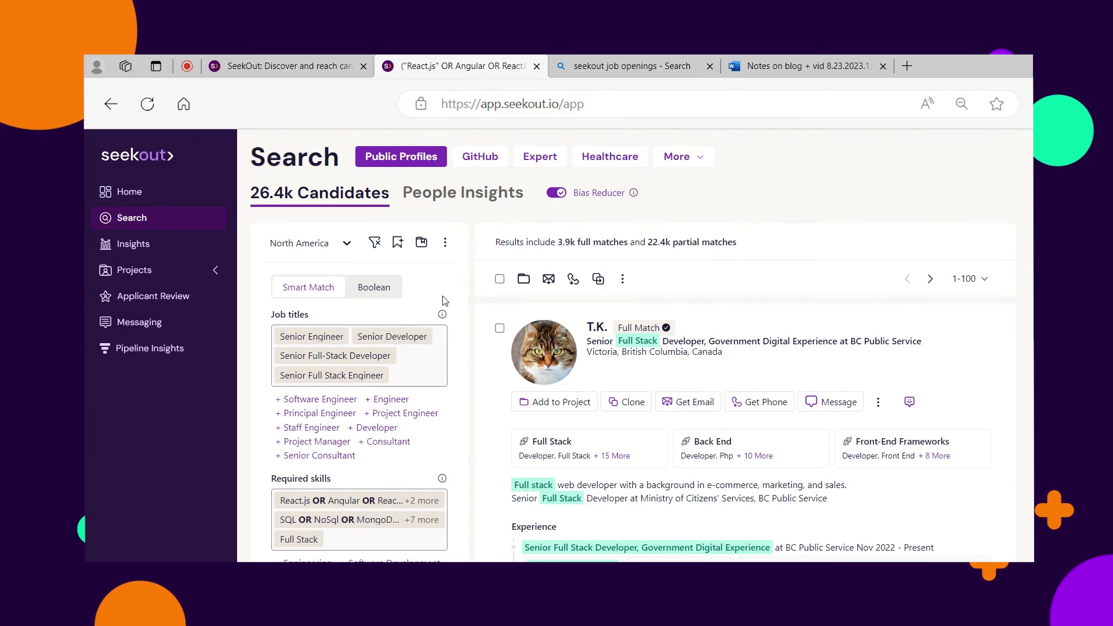
Step: Examine the prepared search's job titles, required skills and preferred skills alongside the highlighted matches in the first candidate's profile
scroll(475, 324, "down", 5)
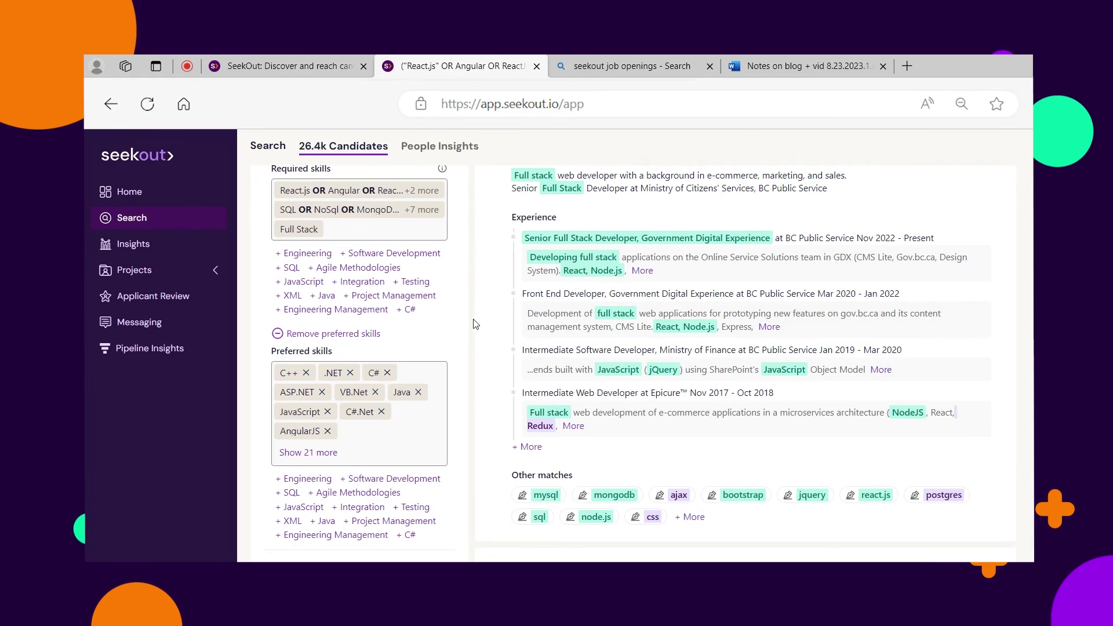
scroll(475, 324, "down", 2)
scroll(475, 323, "up", 3)
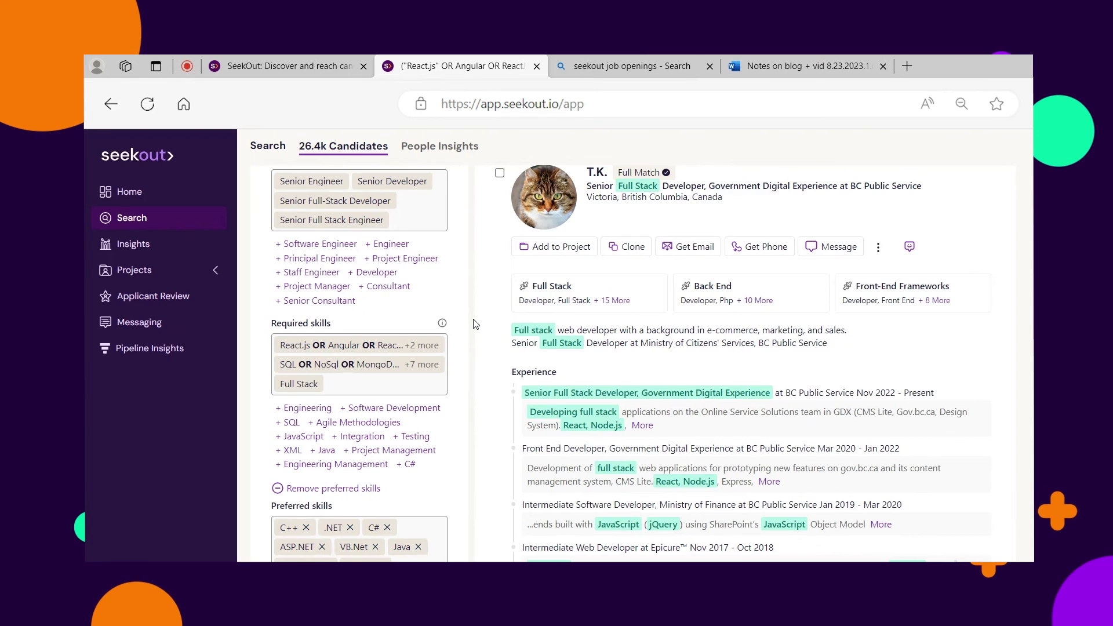
scroll(472, 324, "up", 2)
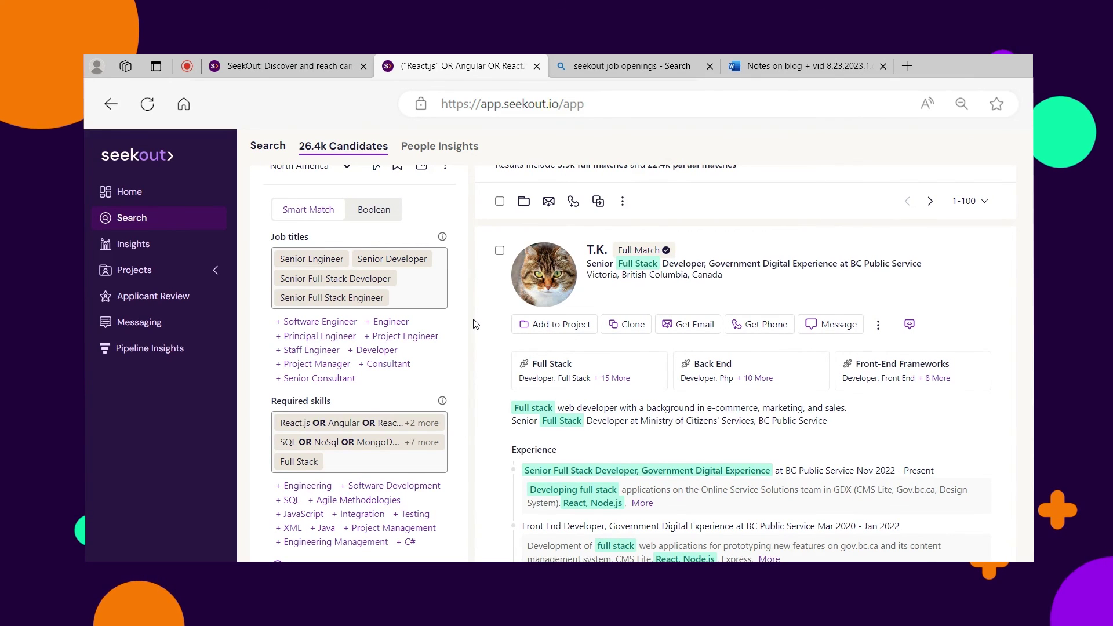
scroll(553, 287, "down", 2)
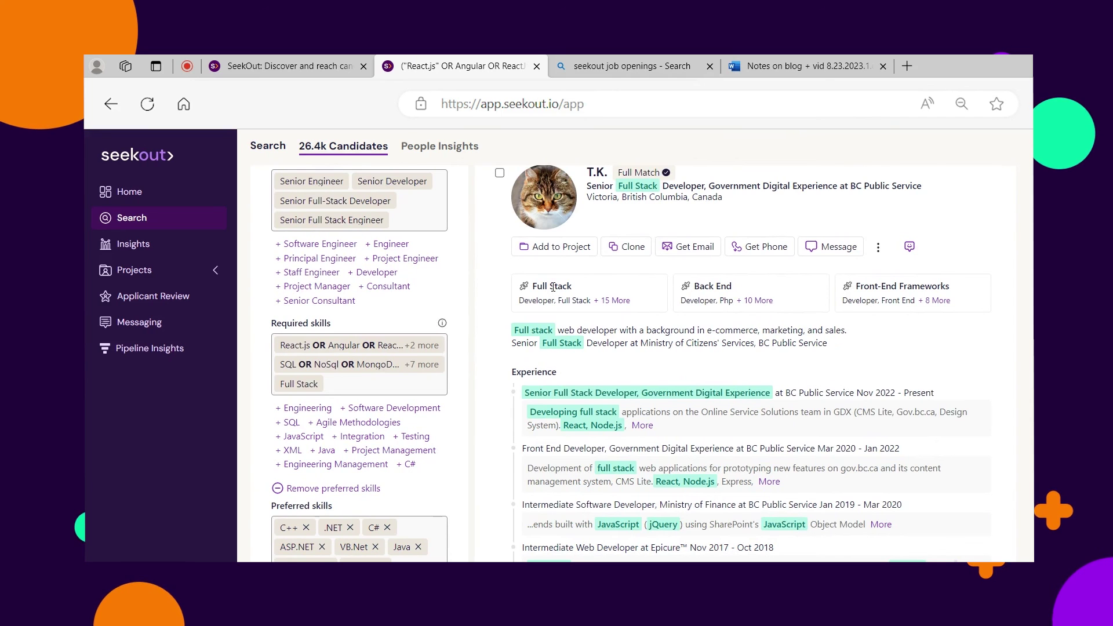
scroll(553, 287, "up", 4)
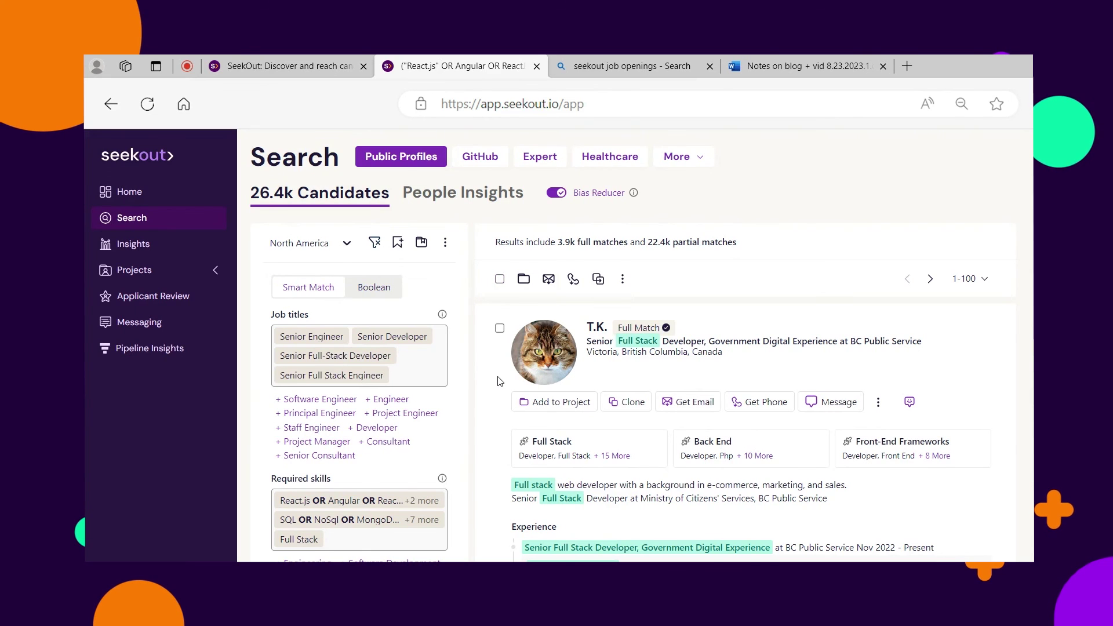
scroll(500, 382, "down", 2)
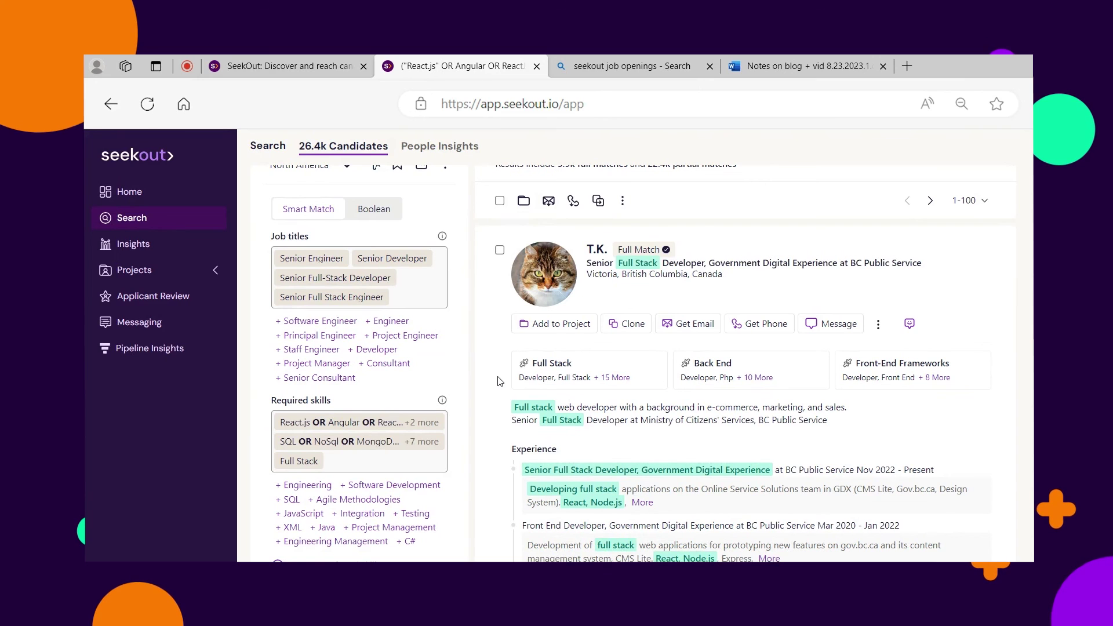
scroll(487, 381, "up", 2)
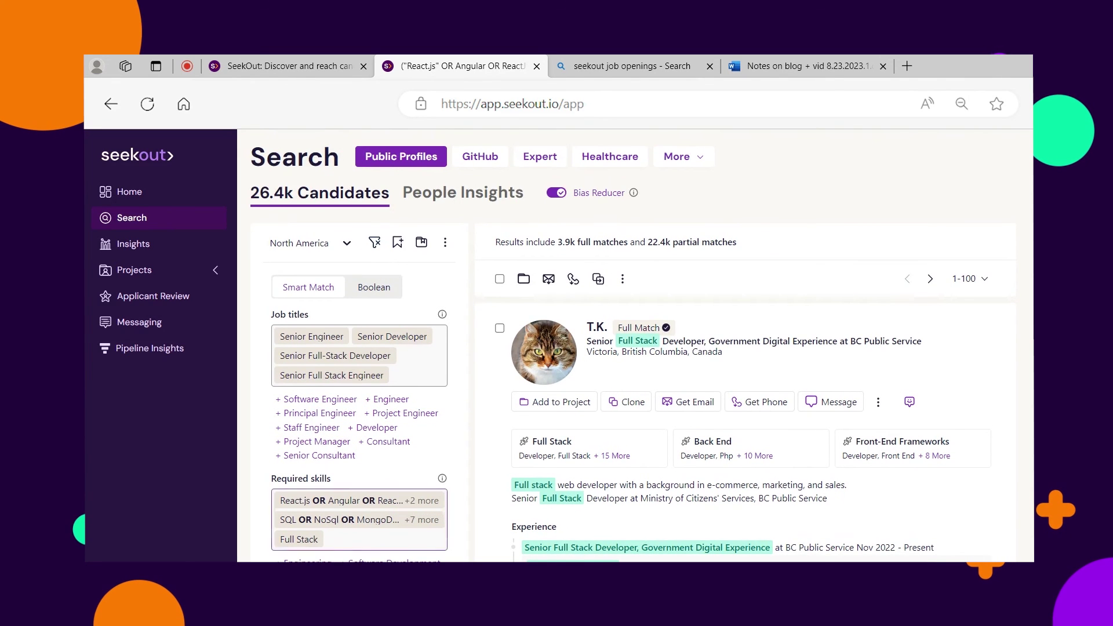